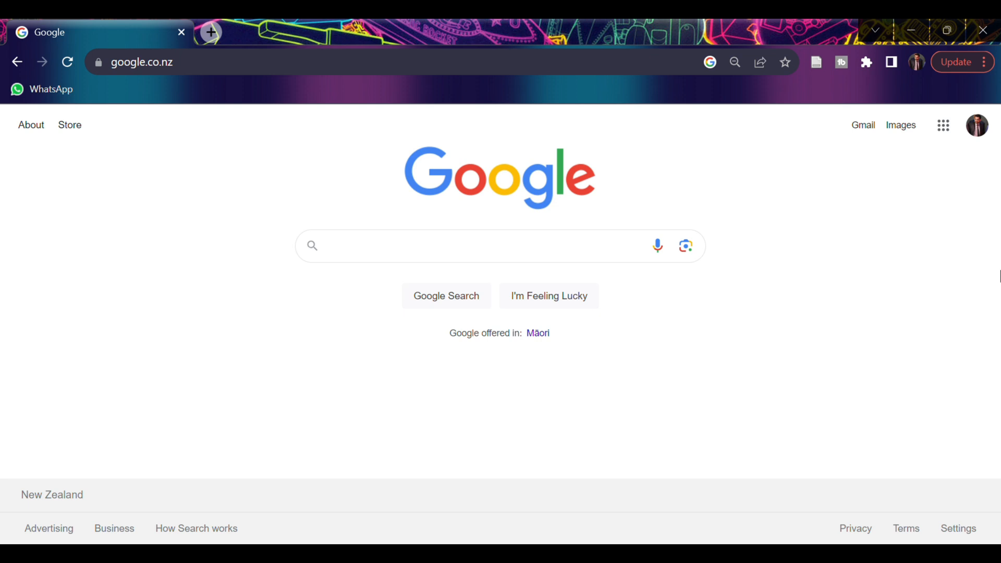
Step: Search Google for "immi account" and reach the ImmiAccount login page
text(i)
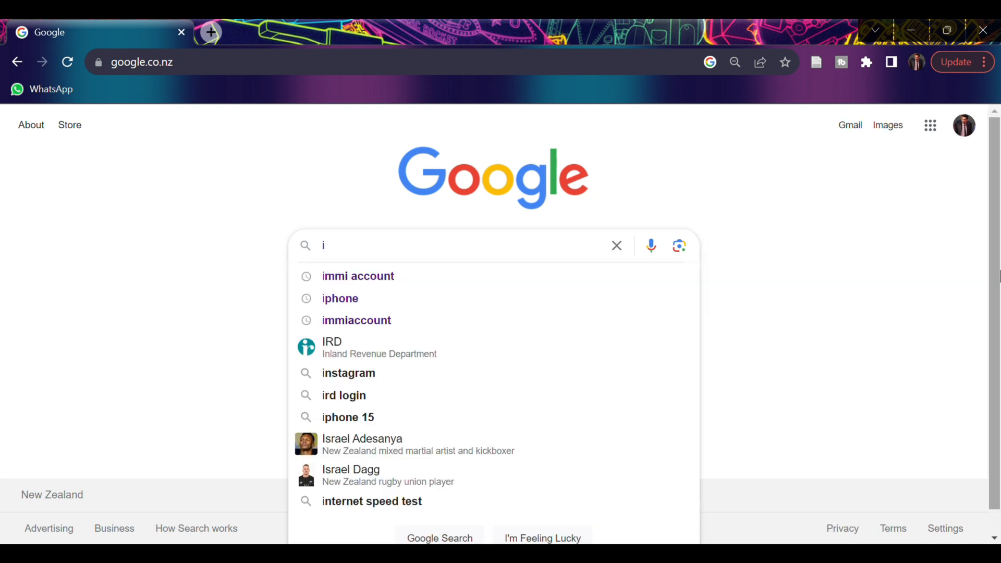
text(mmi account)
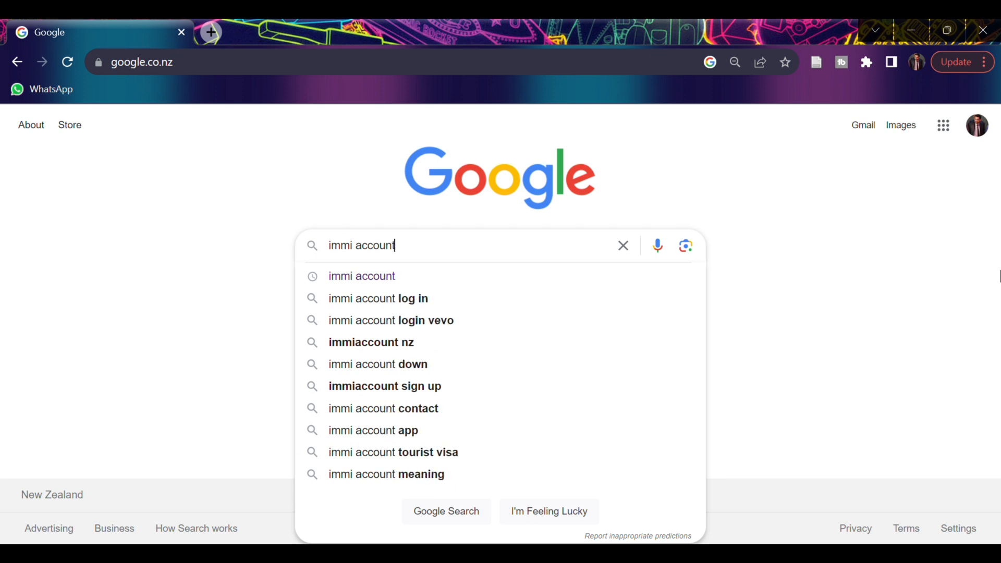
key(Return)
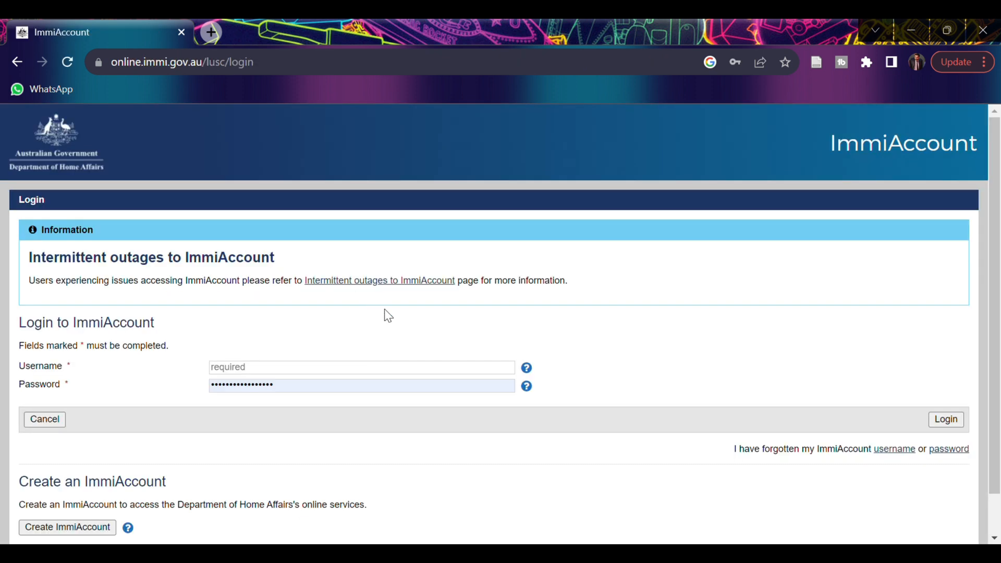
Step: Log in to ImmiAccount by filling in the saved username and password
scroll(388, 316, down, 1)
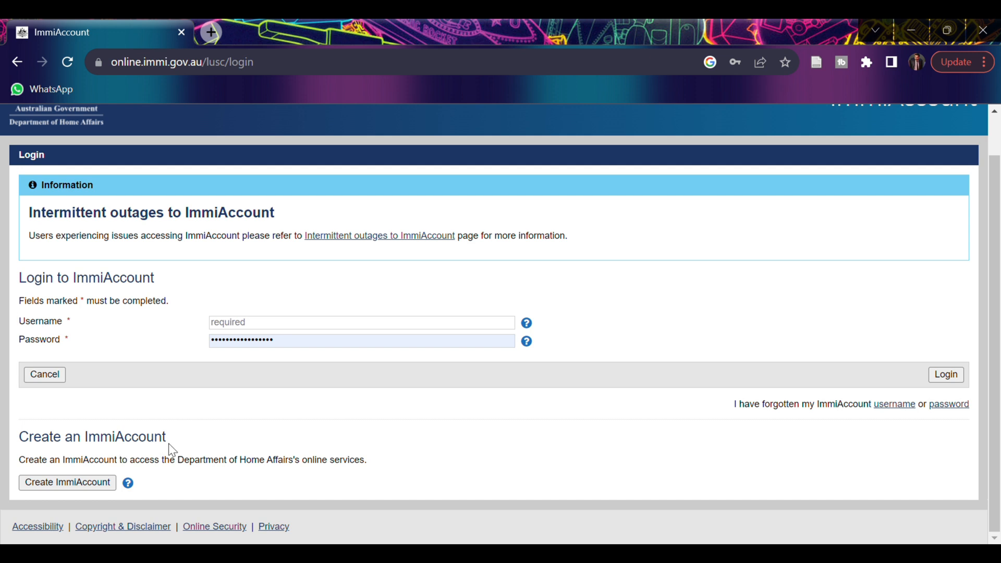
click(276, 328)
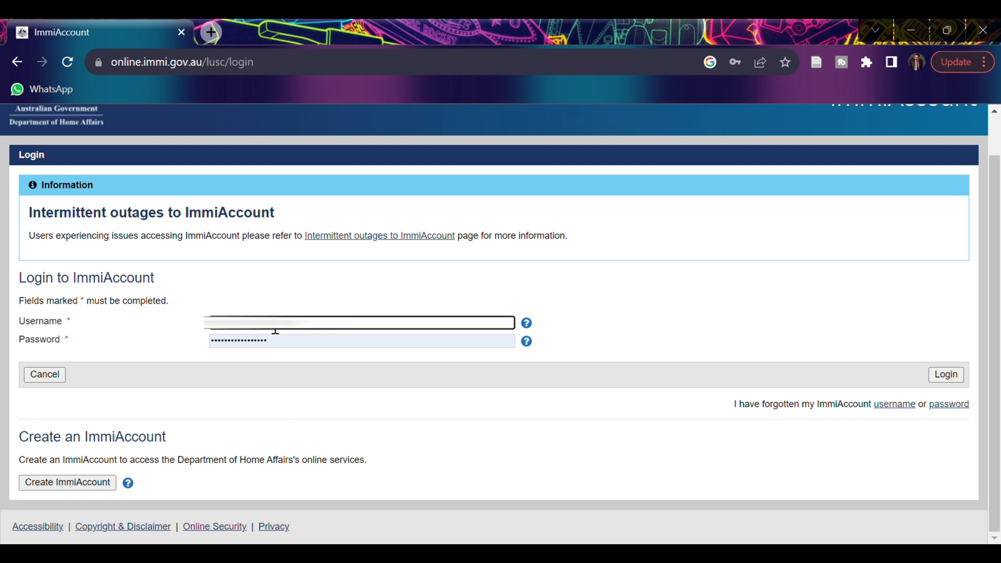
key(Down)
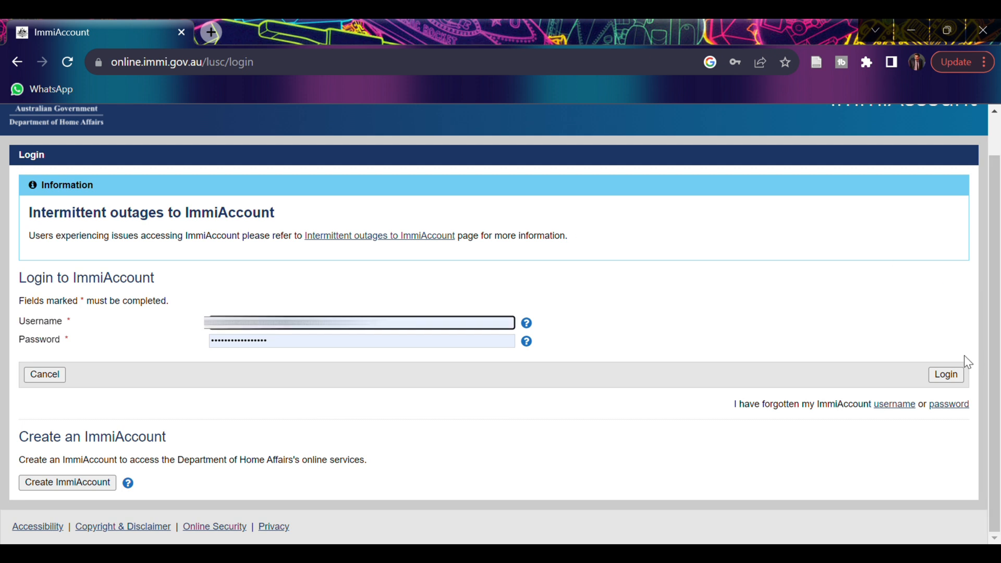
click(953, 374)
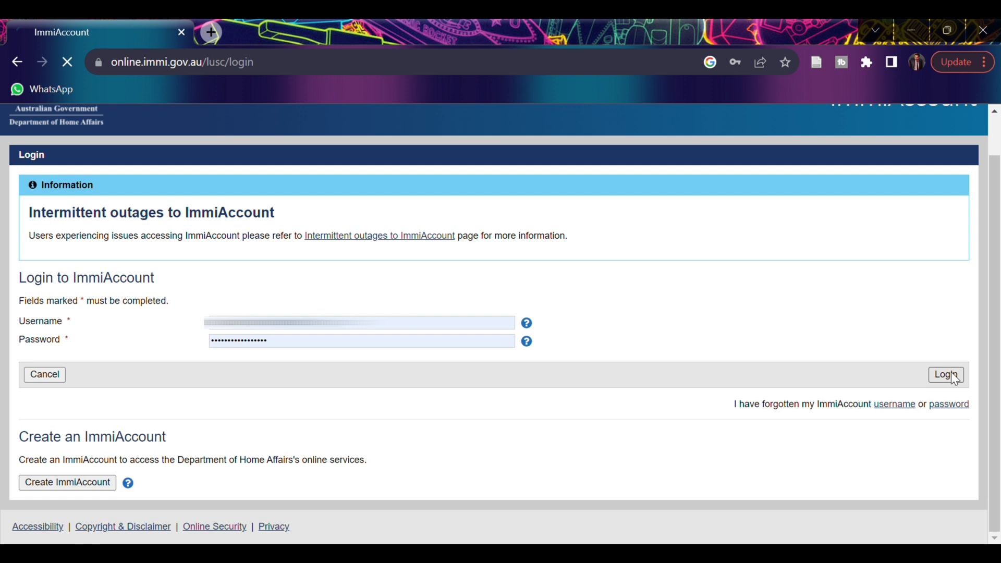
Step: Review the information notices on the post-login page and continue to the applications summary
scroll(563, 261, down, 5)
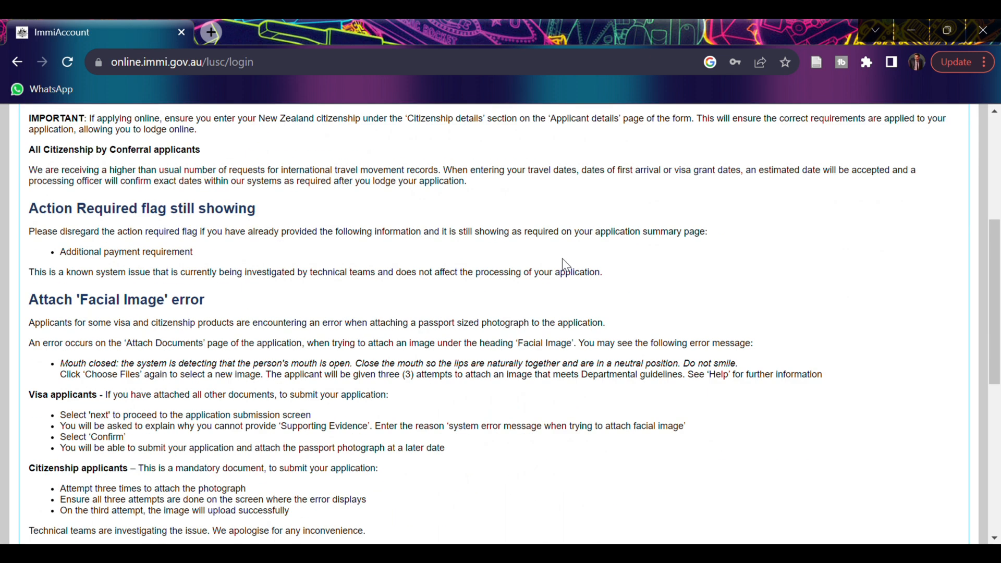
scroll(208, 204, up, 5)
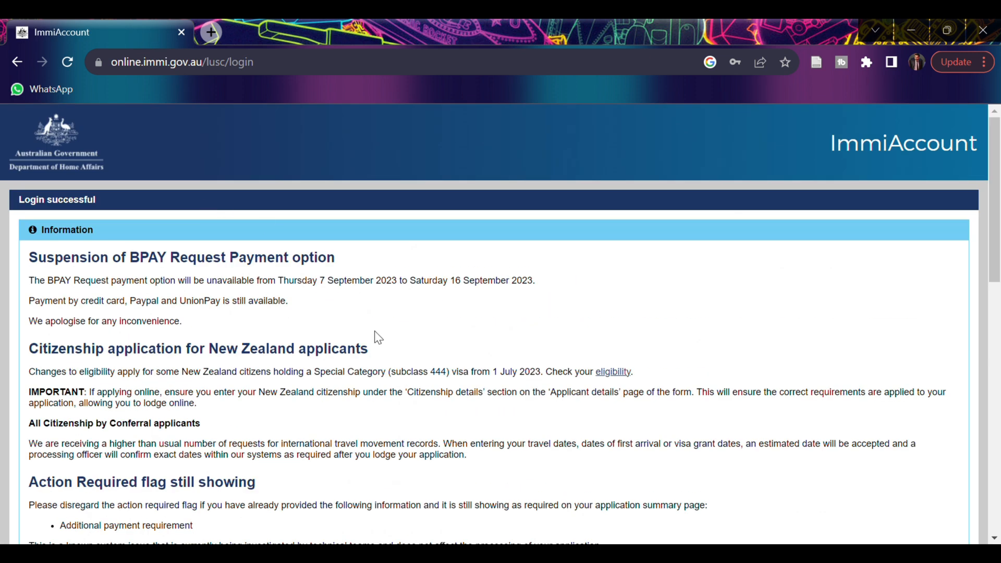
scroll(379, 338, down, 3)
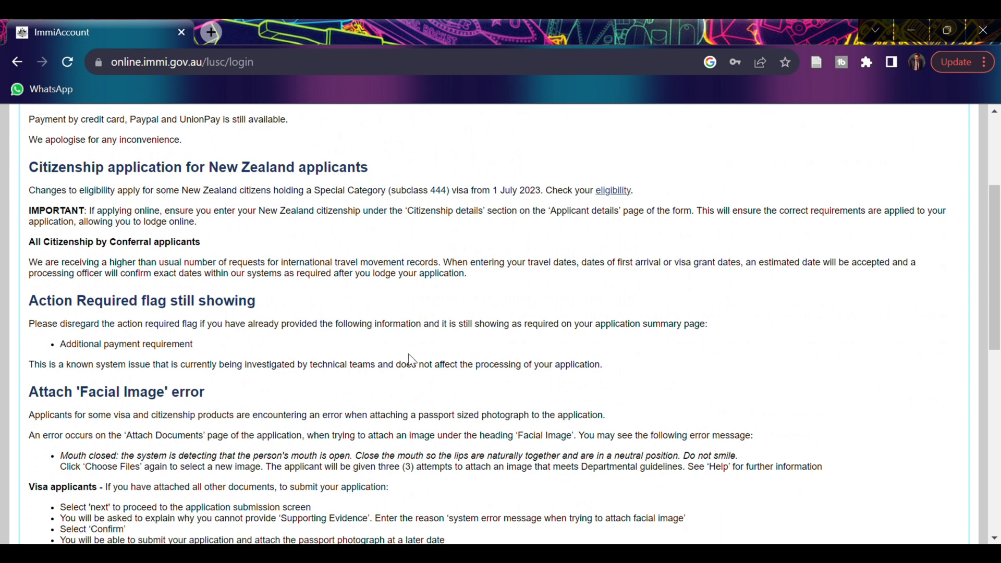
scroll(409, 357, down, 2)
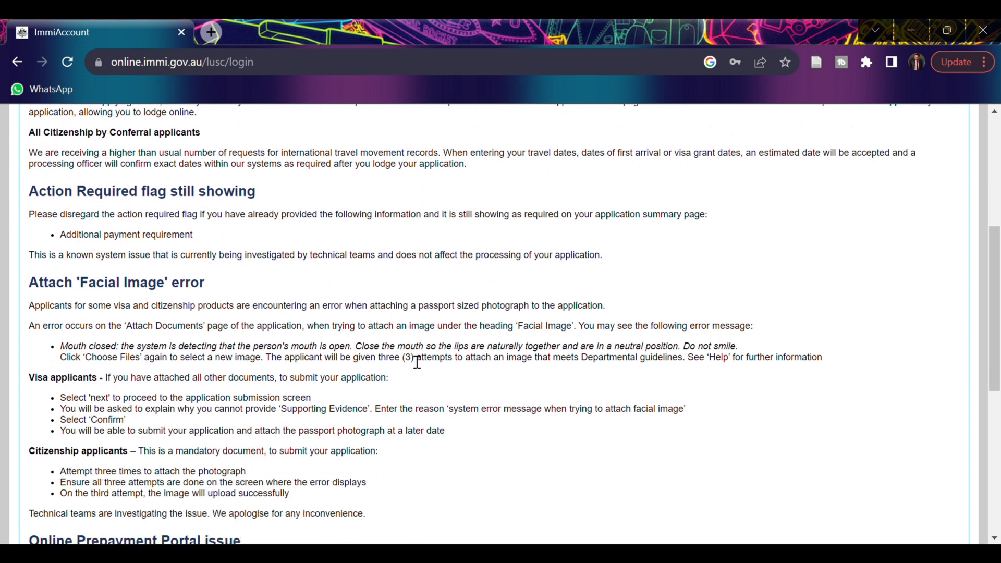
scroll(417, 362, down, 4)
scroll(417, 361, down, 2)
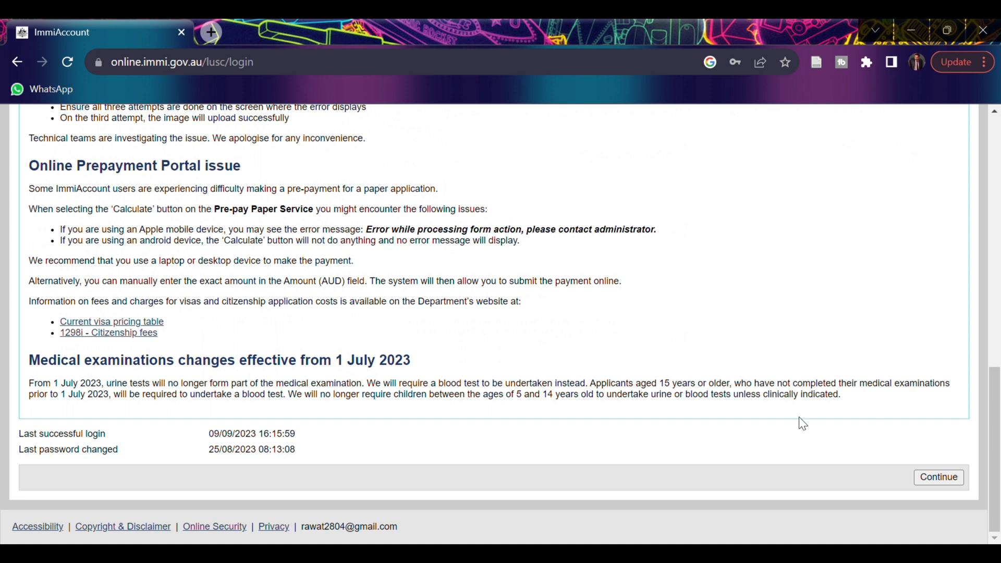
click(939, 478)
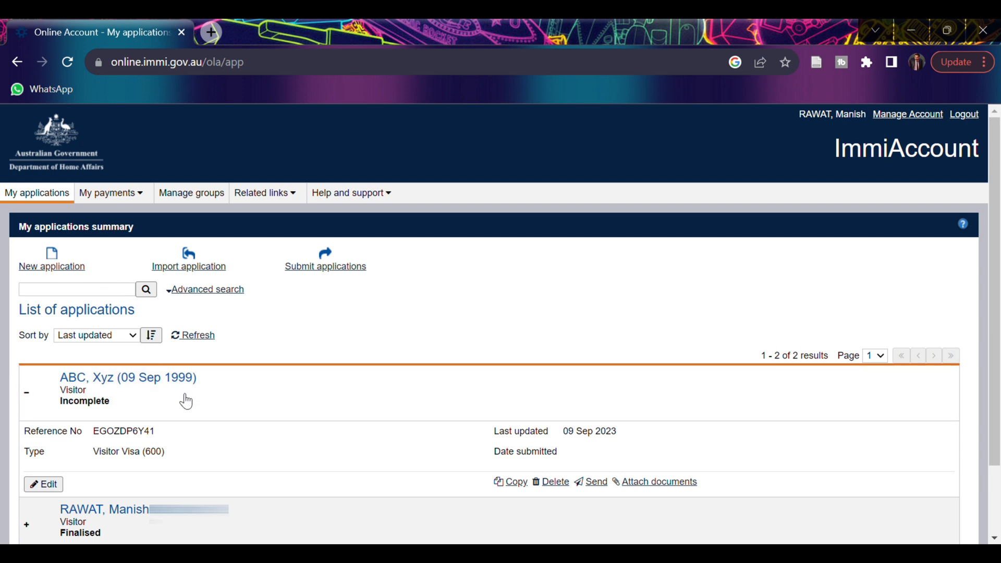
Step: Open the incomplete Visitor Visa (600) application for editing, agree to the terms and conditions, and proceed to the application context page
click(52, 485)
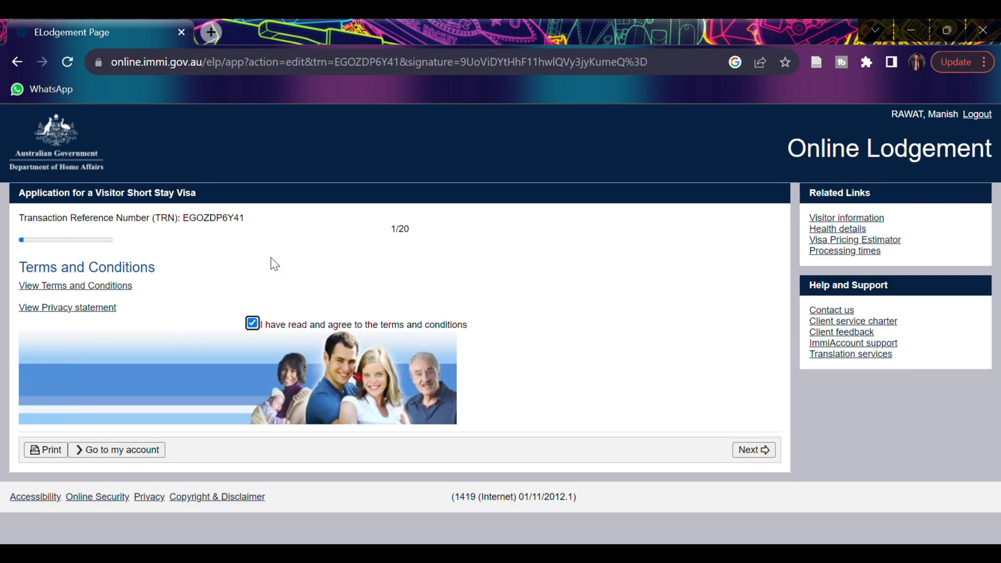
click(252, 323)
click(746, 450)
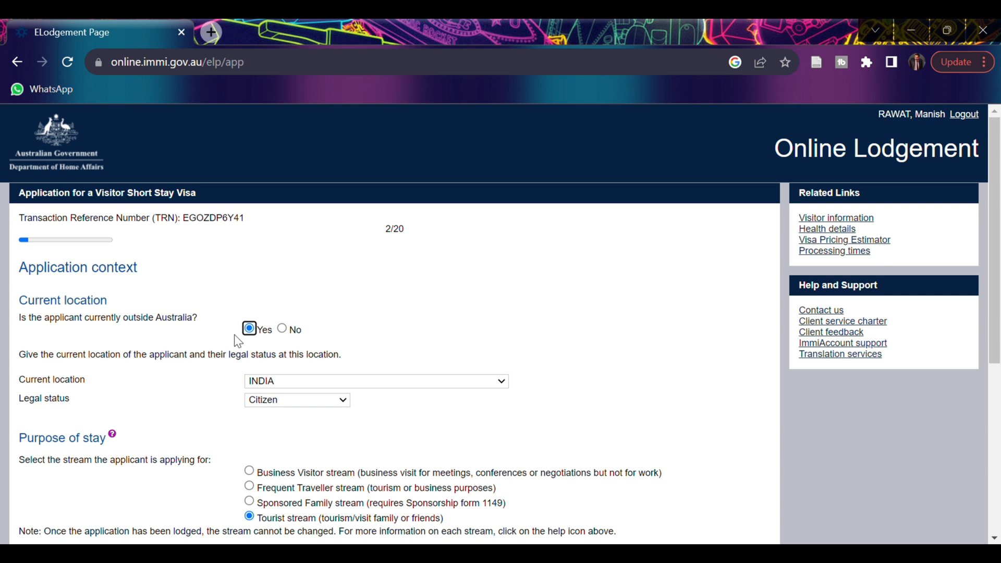
Step: Review the applicant's current location answers and the legal status options on the application context page
scroll(252, 337, down, 1)
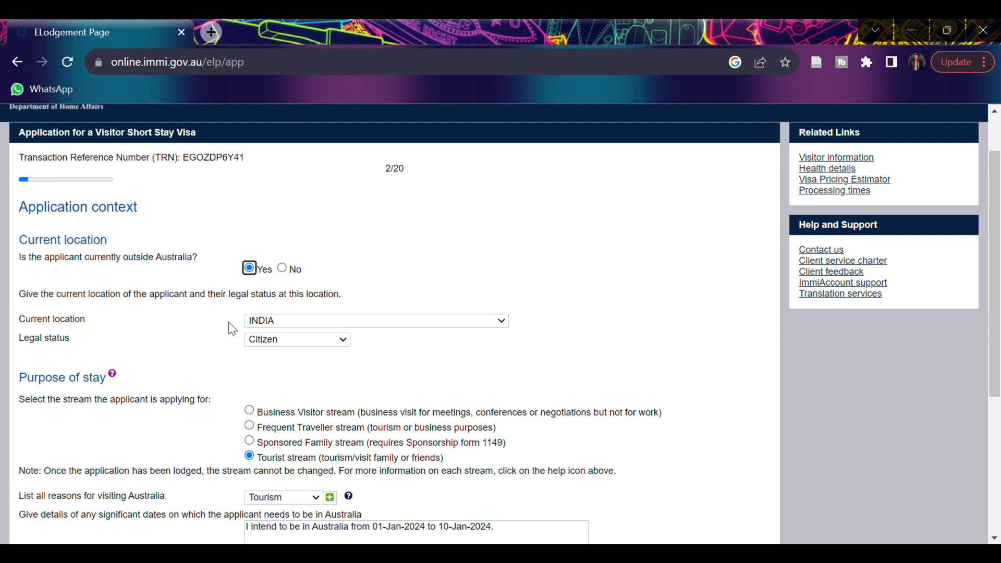
scroll(158, 340, down, 1)
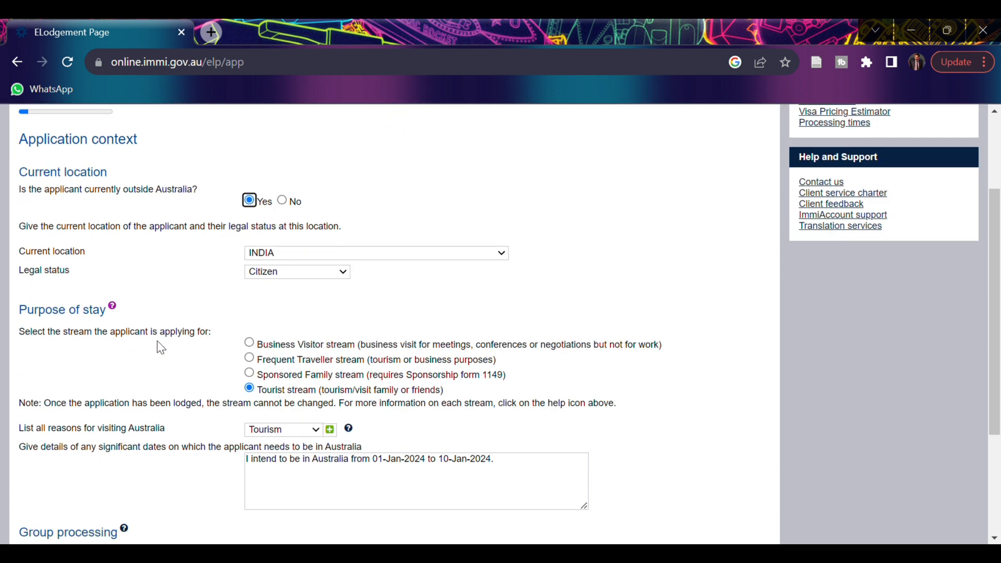
click(304, 273)
scroll(116, 274, down, 1)
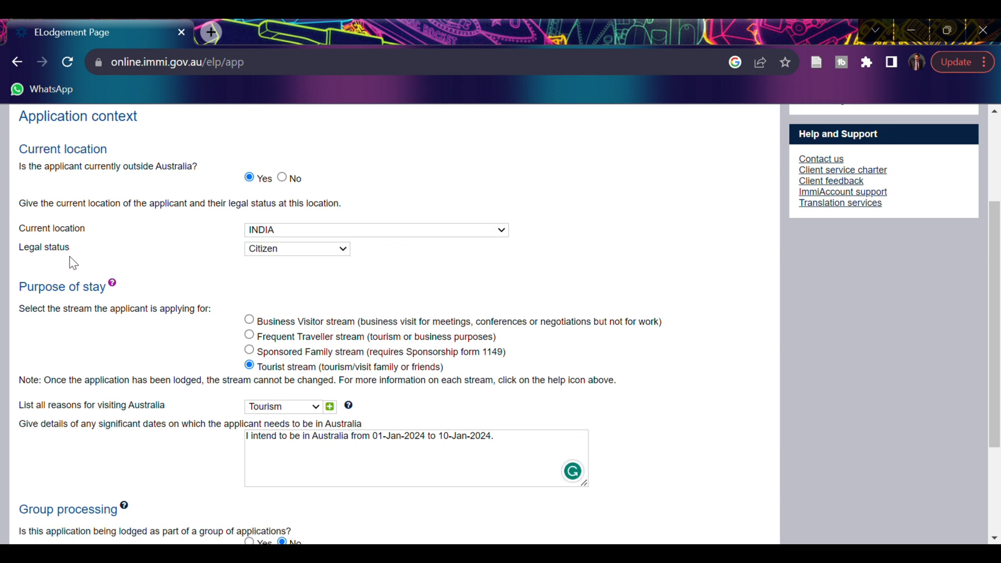
Step: Open the Purpose of stay help, read the descriptions of the Visitor visa streams, and close the help page
click(115, 285)
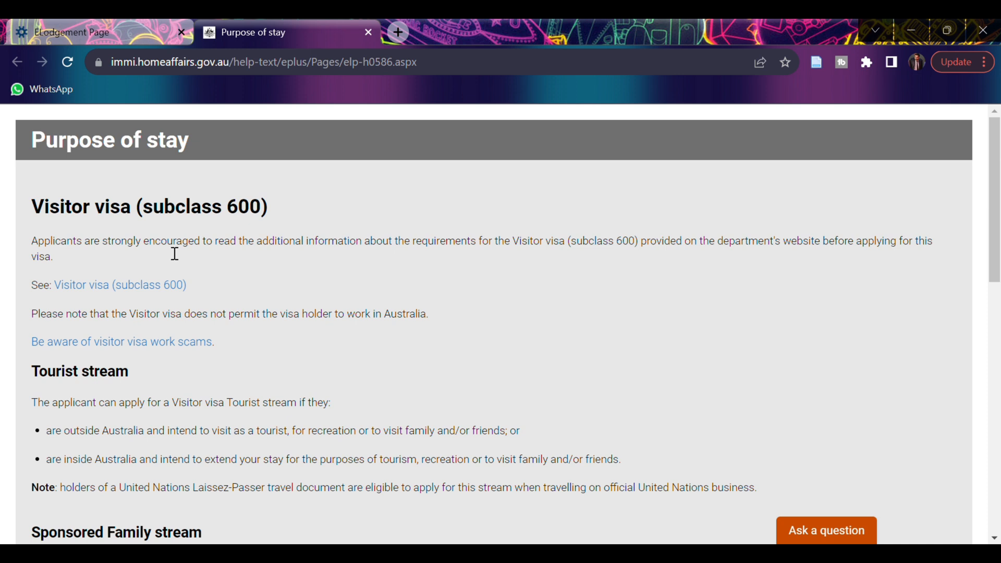
scroll(174, 254, down, 2)
scroll(175, 254, down, 3)
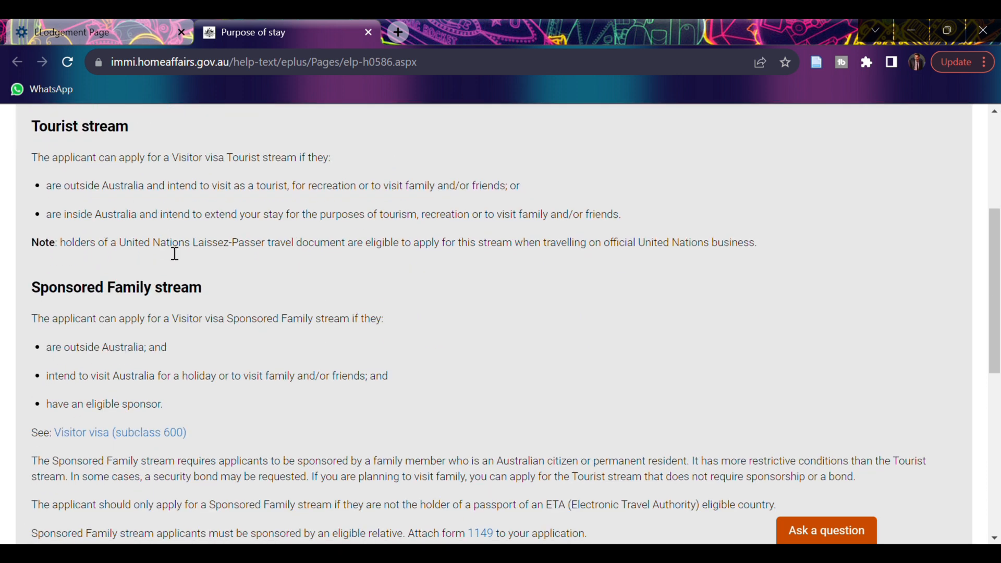
scroll(175, 254, up, 5)
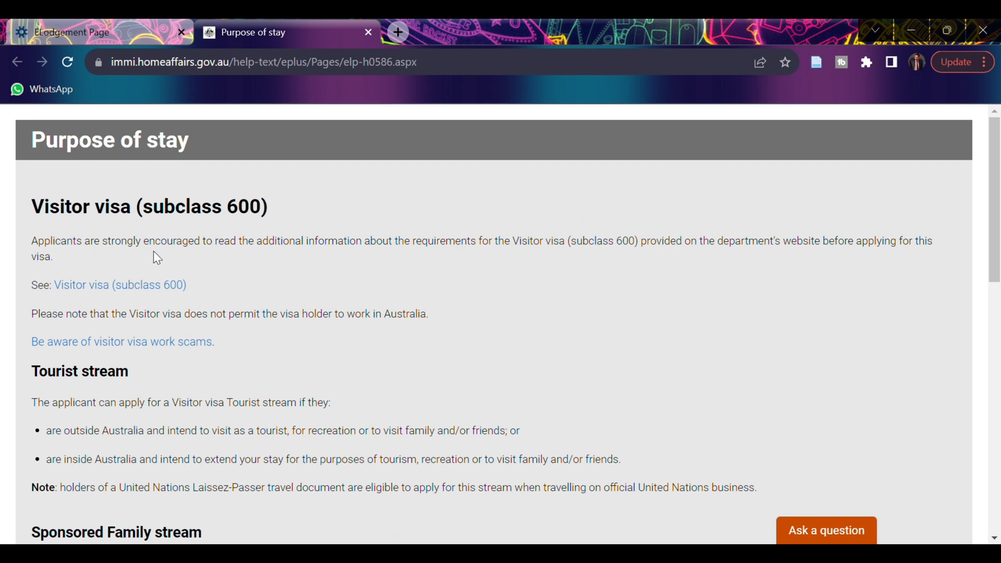
scroll(158, 257, down, 3)
scroll(158, 258, down, 8)
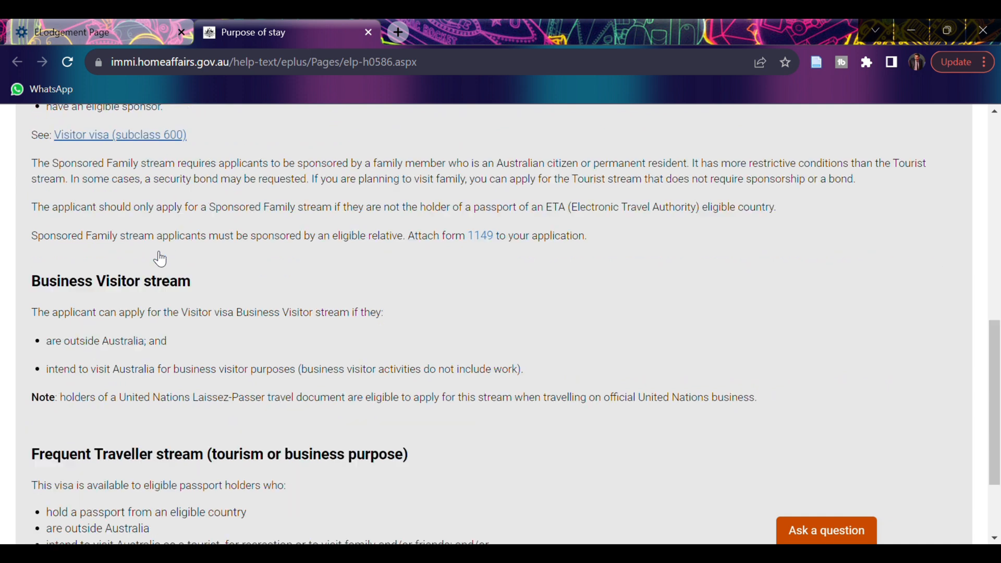
scroll(161, 254, up, 15)
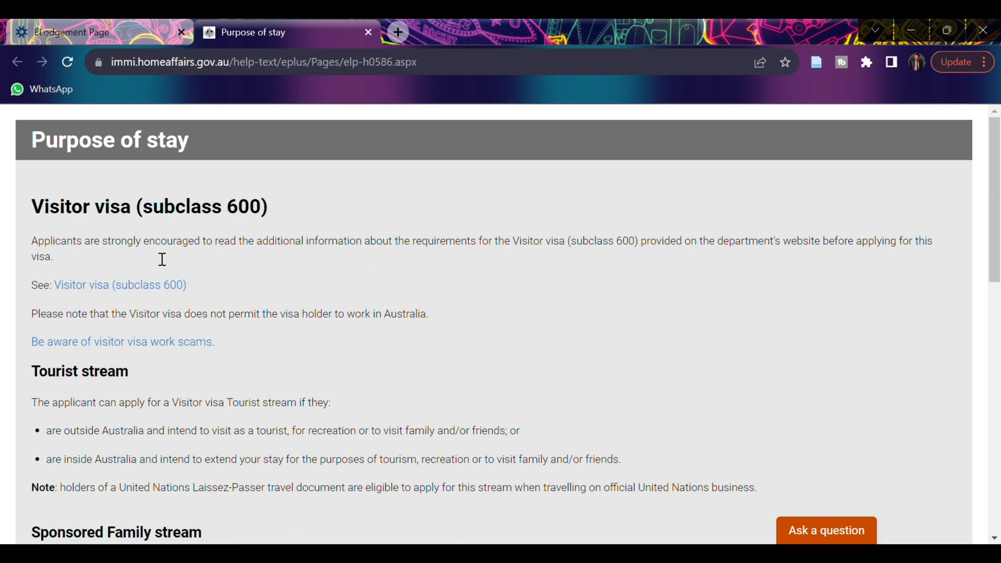
click(370, 32)
Step: Try the Sponsored Family stream as the purpose of stay and switch back to the Tourist stream
scroll(176, 424, down, 2)
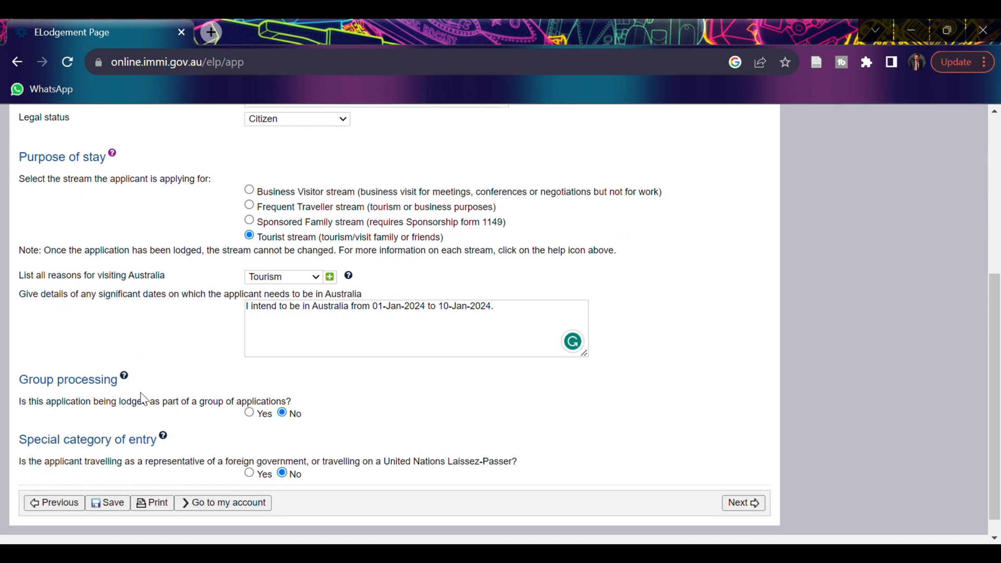
scroll(185, 290, up, 3)
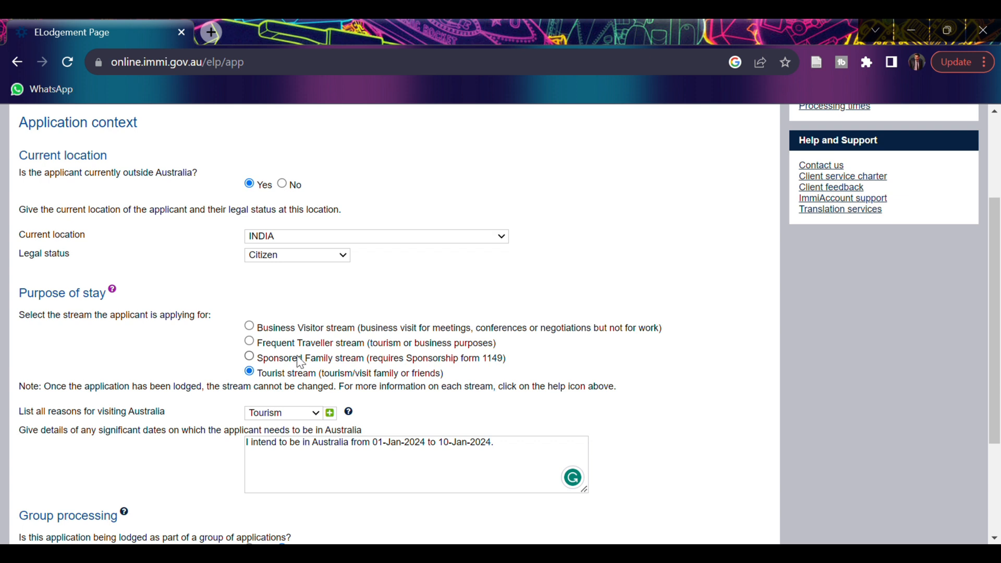
click(249, 357)
click(250, 372)
Step: Mark the application as lodged within a group of applications and assign the already created Friends group
scroll(233, 417, down, 1)
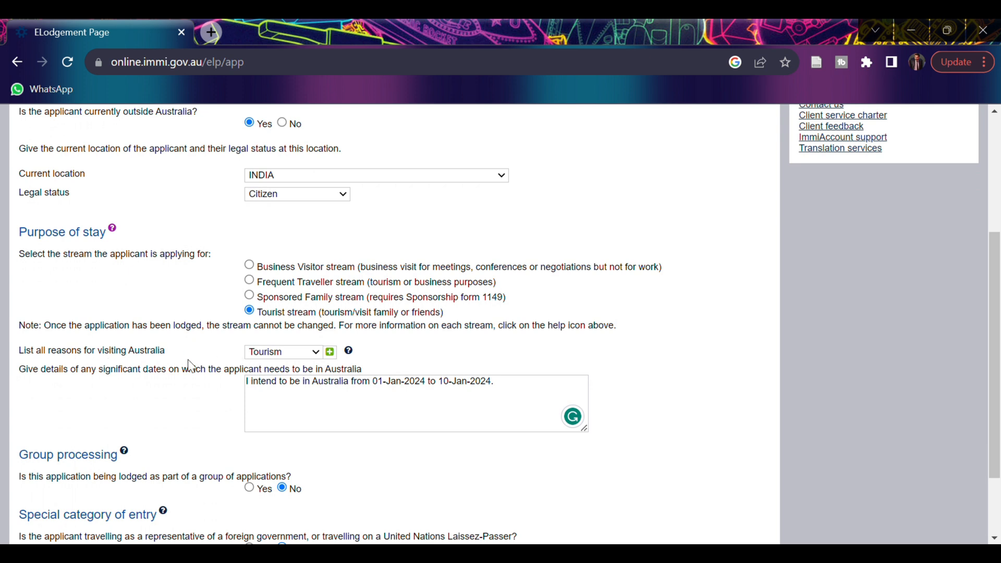
scroll(189, 365, down, 1)
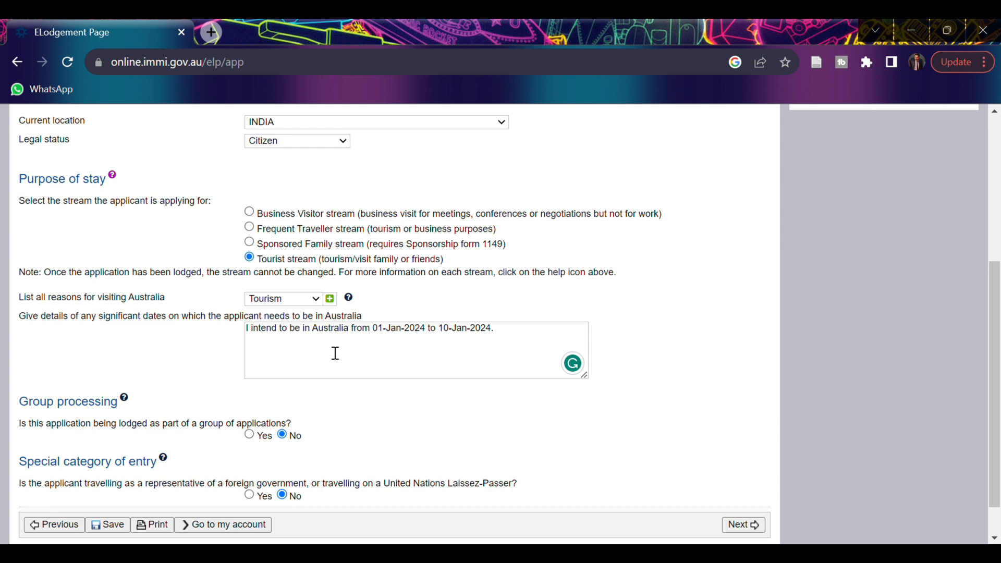
scroll(232, 365, down, 1)
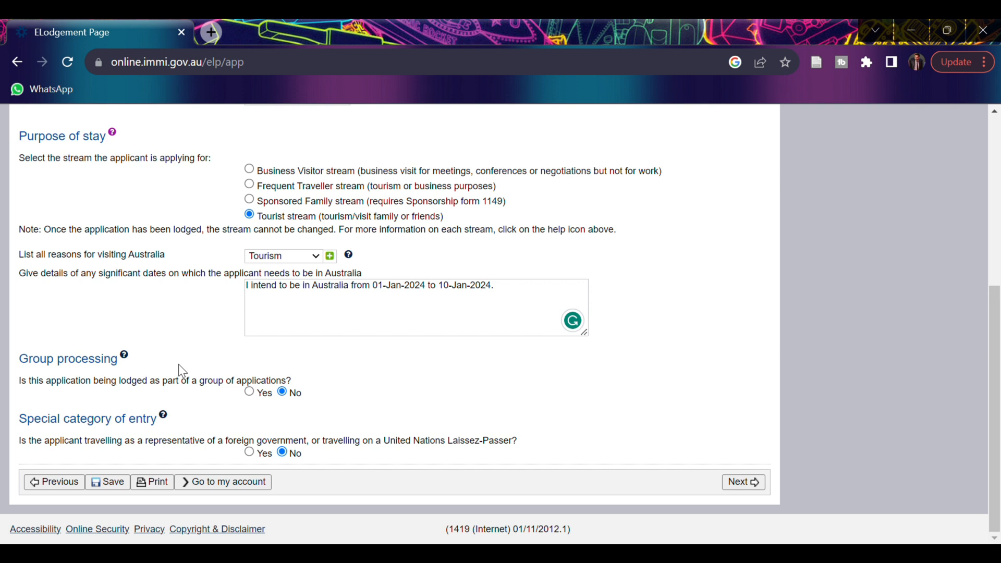
click(249, 393)
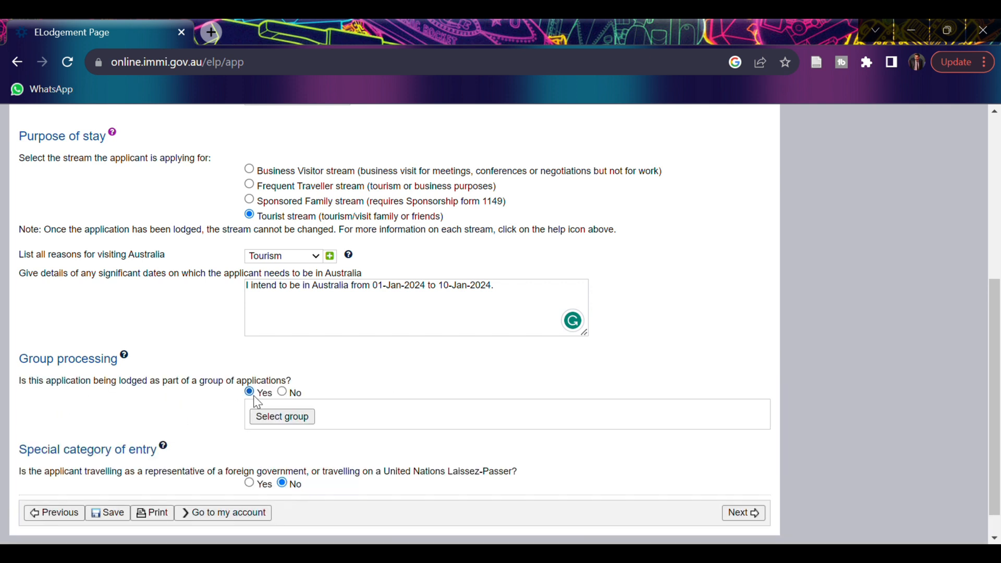
click(281, 418)
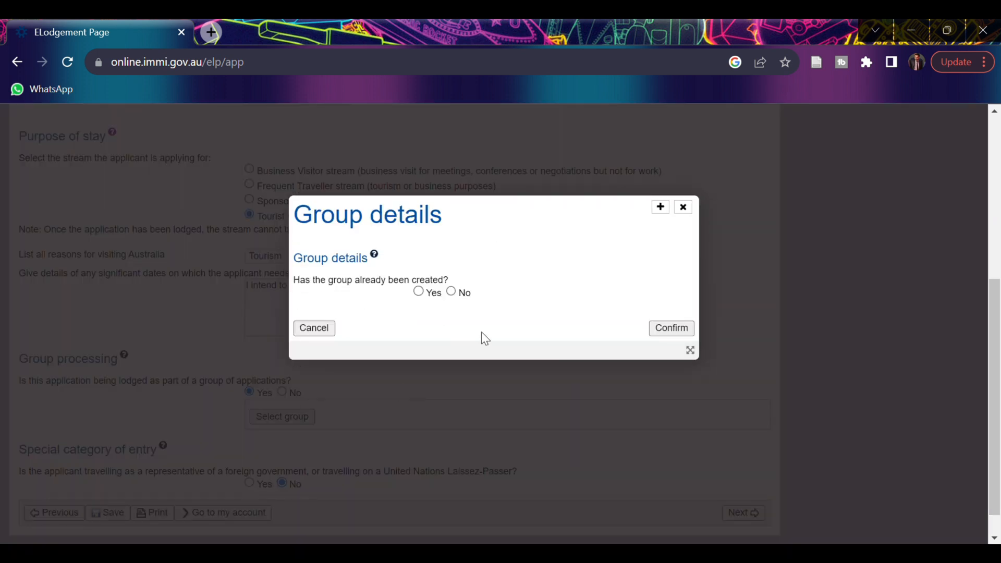
click(419, 291)
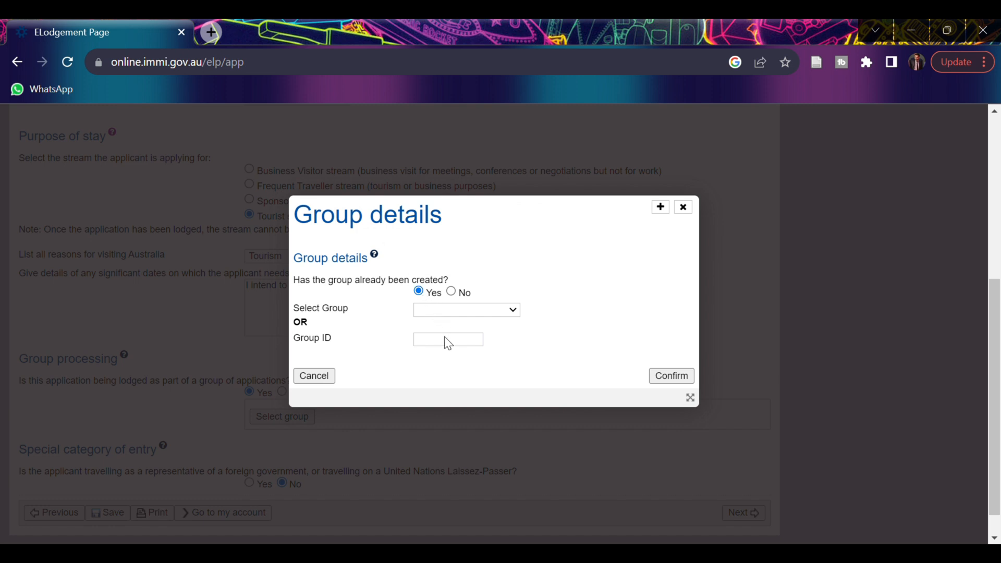
click(504, 322)
click(496, 343)
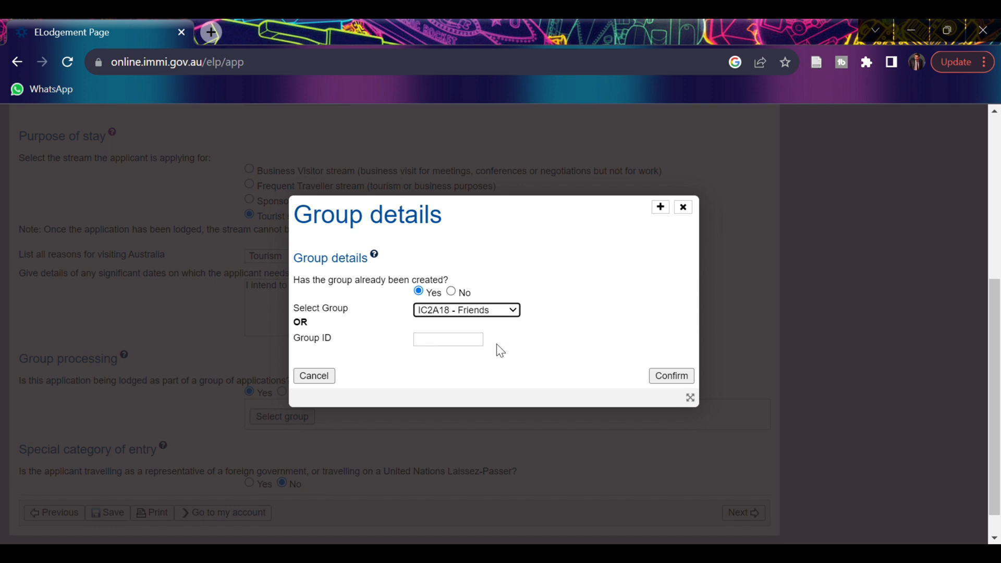
click(660, 378)
Step: Answer No to lodging the application as part of a group and proceed to the Applicant page
scroll(441, 410, down, 6)
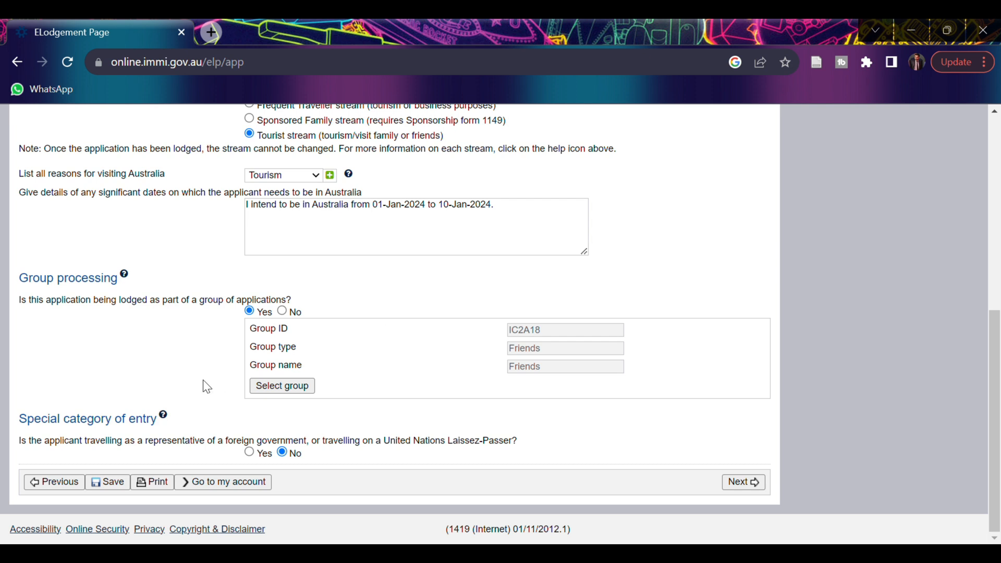
click(282, 311)
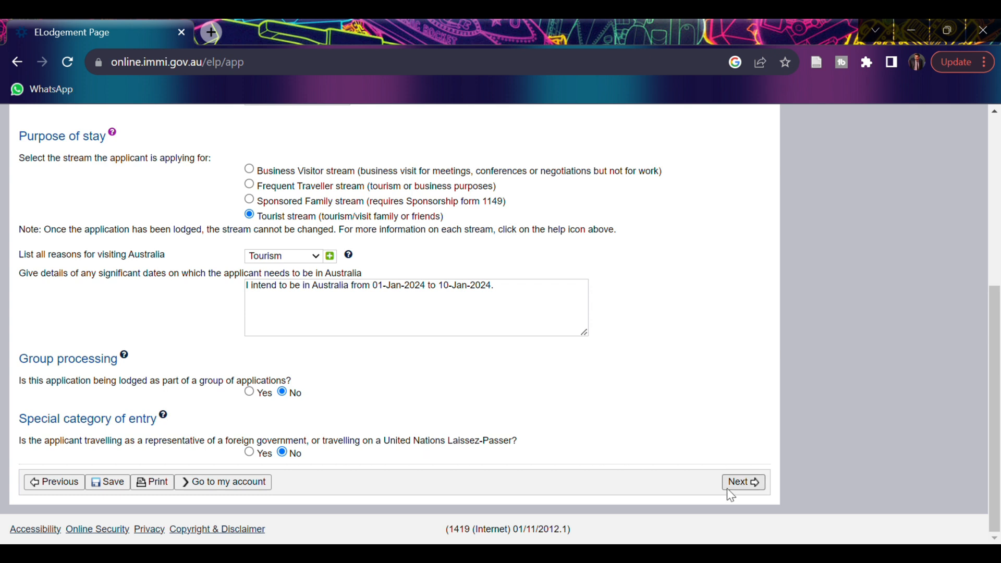
click(743, 482)
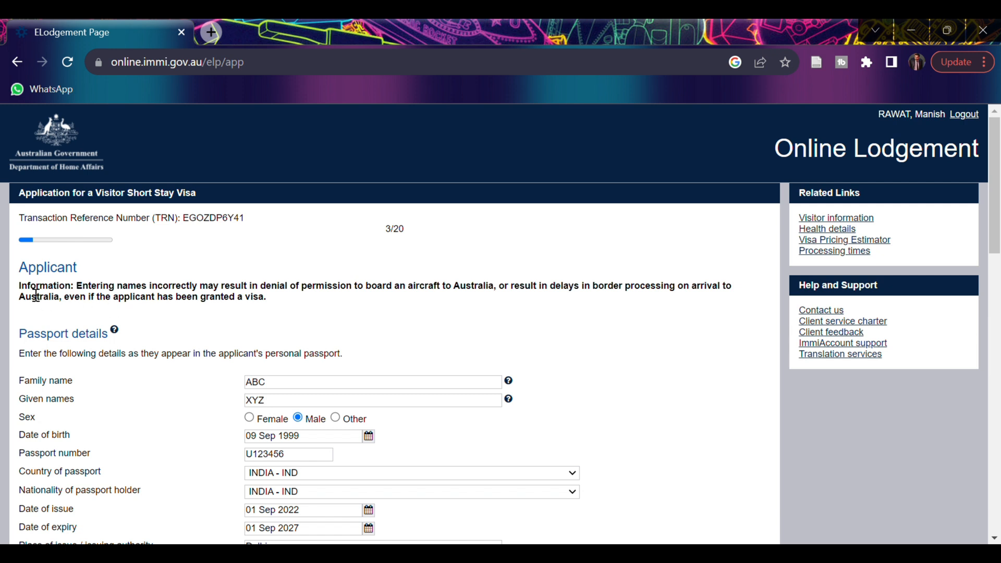
Step: Examine the Applicant page's passport details, national identity card, Pacific-Australia Card, place of birth and relationship status entries
scroll(211, 366, down, 3)
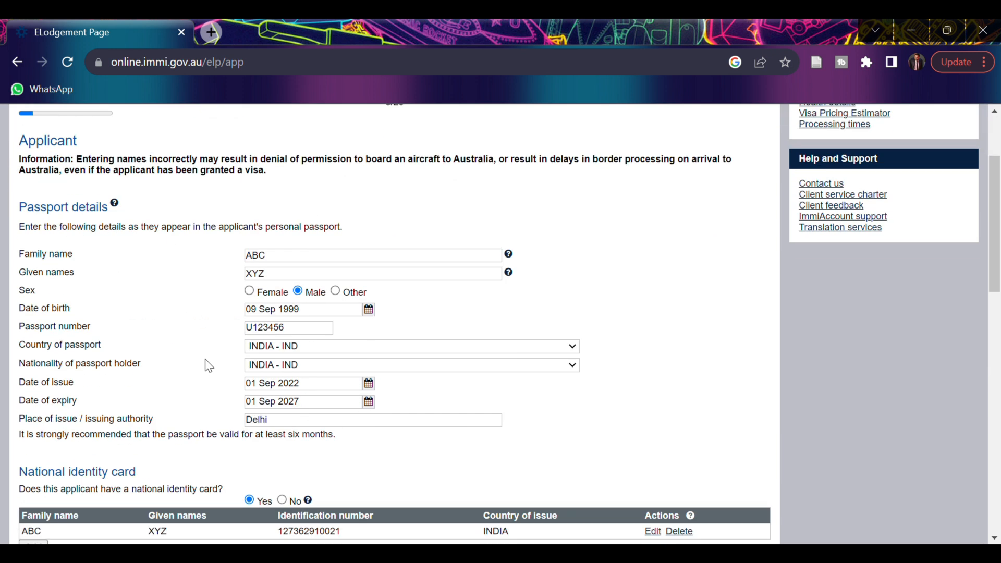
scroll(209, 366, up, 3)
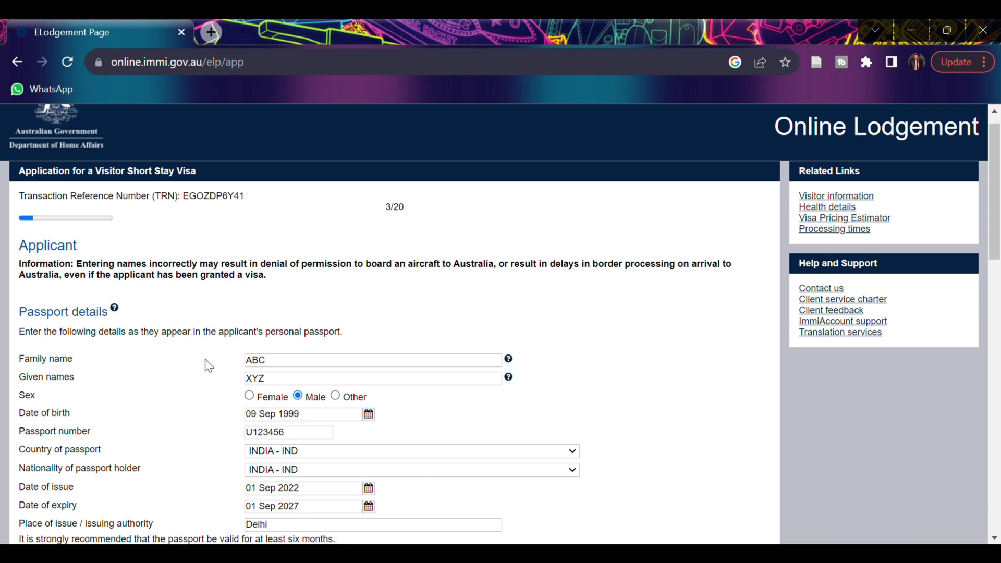
scroll(260, 319, down, 1)
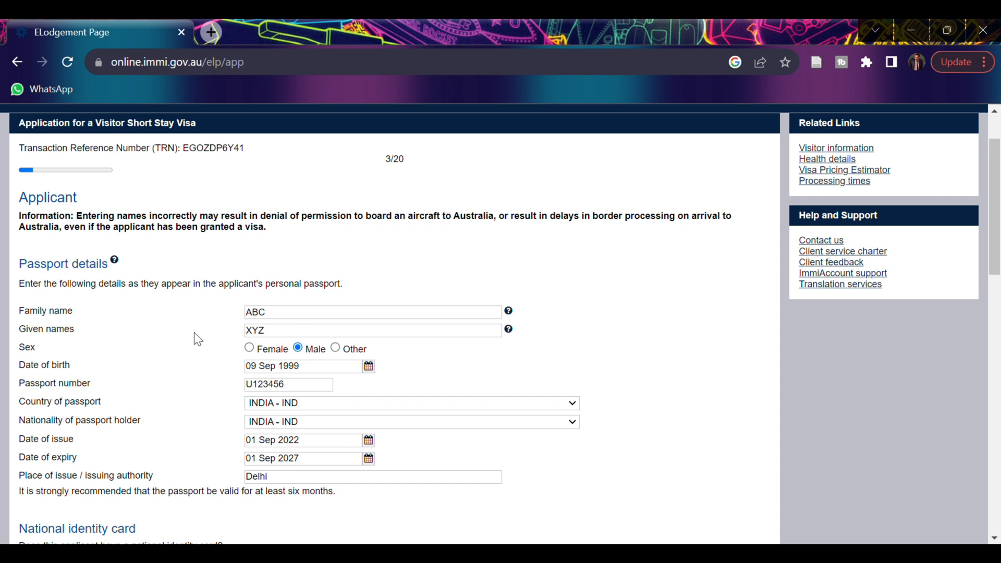
scroll(194, 333, down, 2)
scroll(194, 332, up, 2)
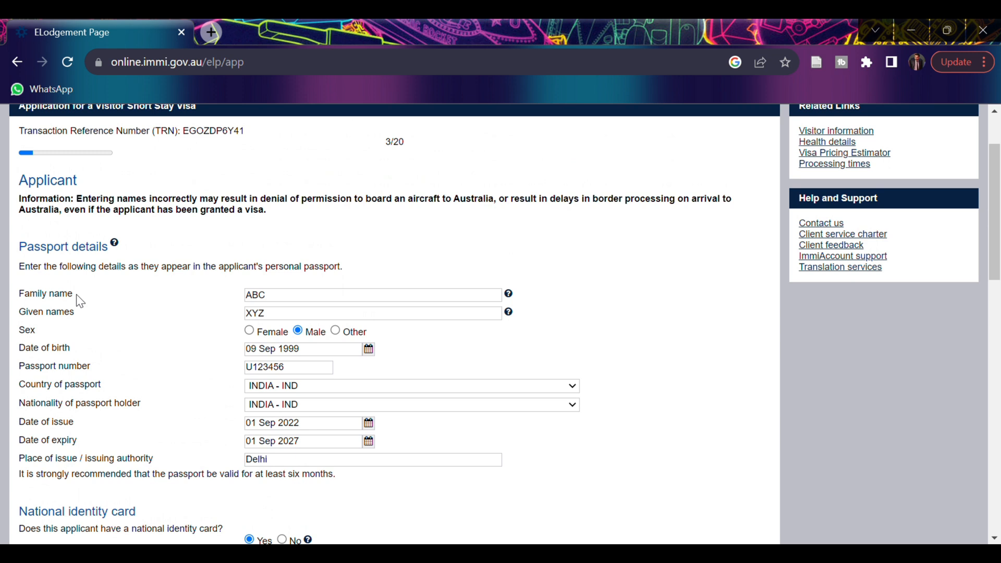
scroll(77, 370, down, 2)
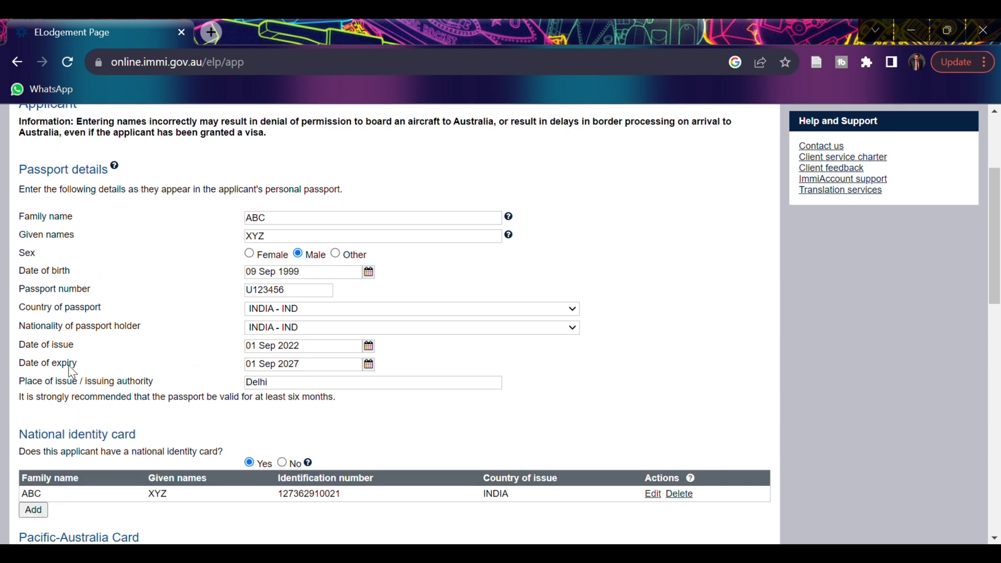
scroll(77, 374, down, 2)
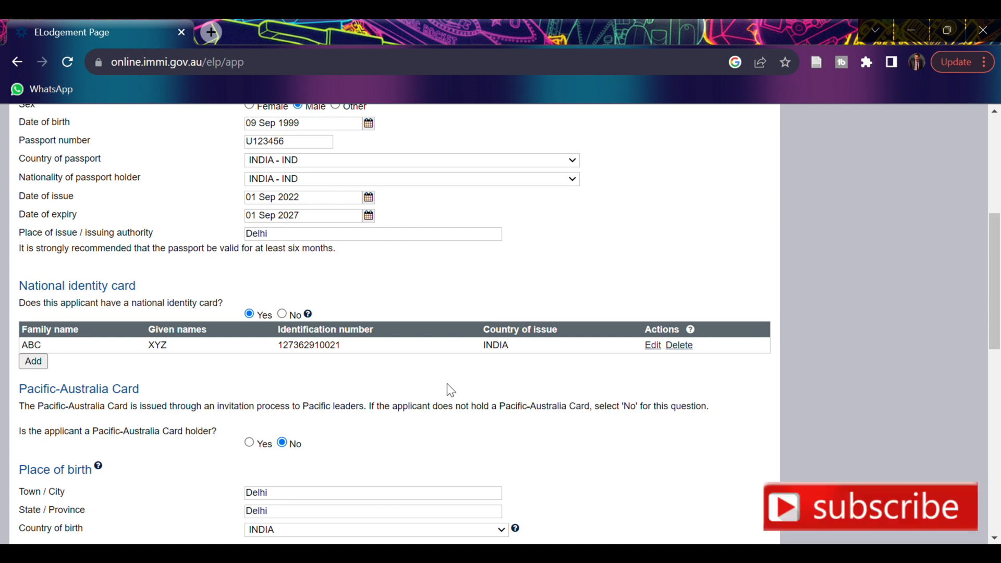
scroll(448, 386, down, 2)
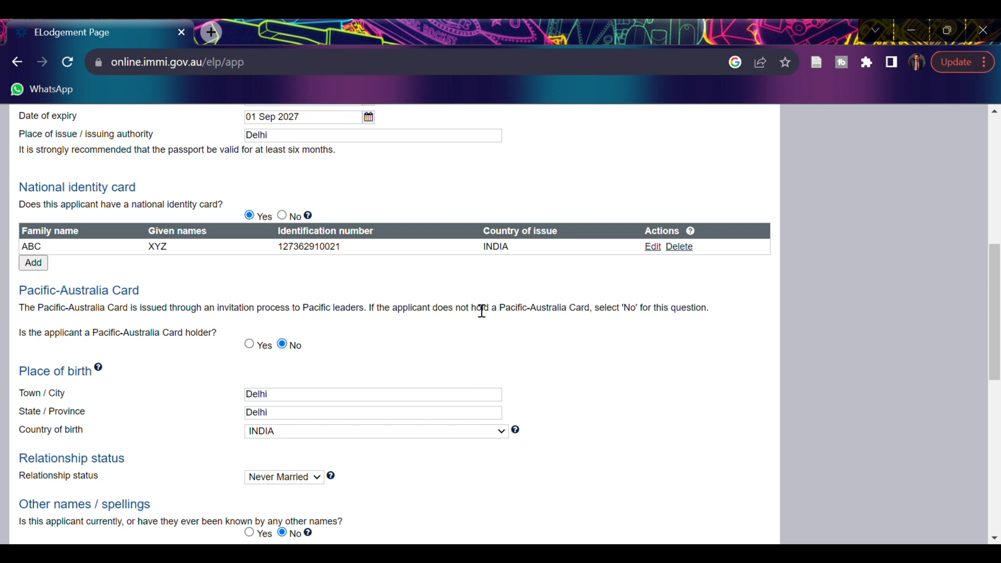
scroll(481, 311, up, 1)
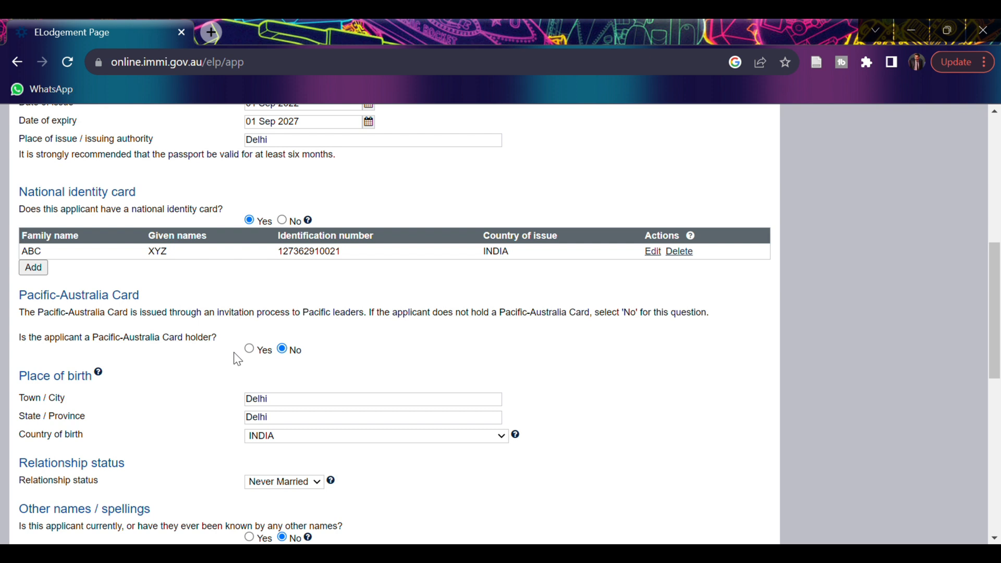
scroll(165, 362, down, 1)
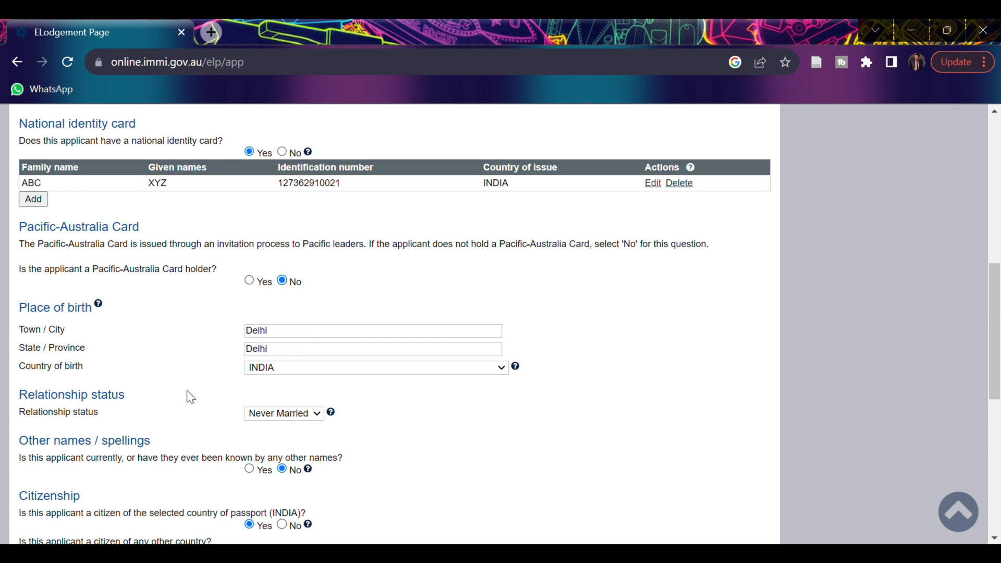
scroll(190, 397, down, 1)
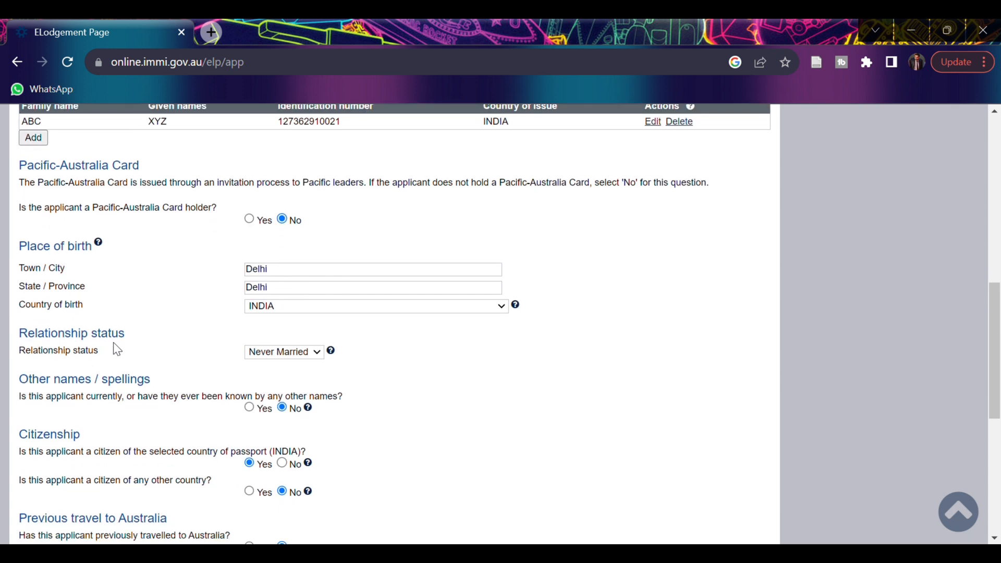
scroll(163, 352, down, 1)
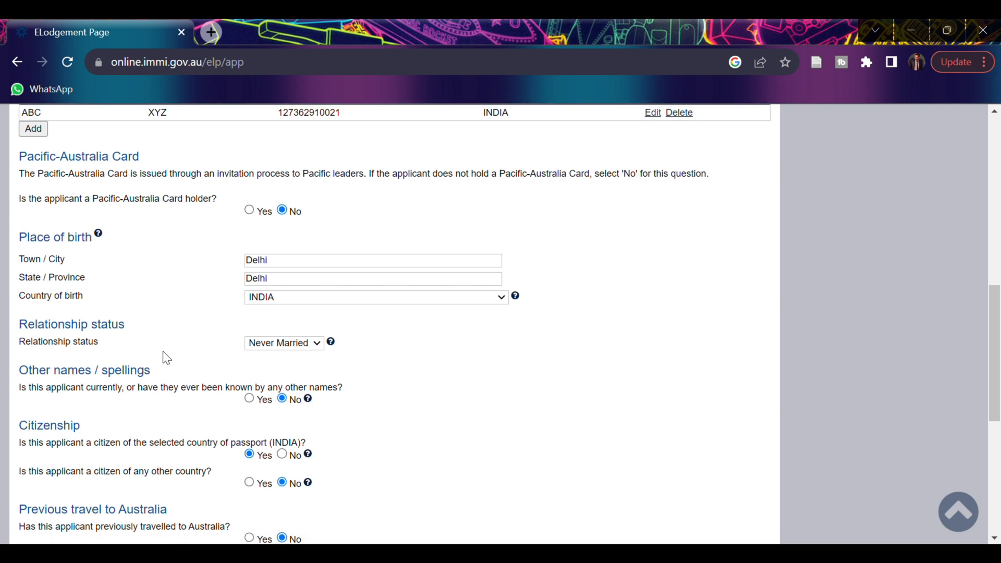
Step: Try Yes for the other names and other-country citizenship questions, and set both back to No
scroll(163, 352, down, 1)
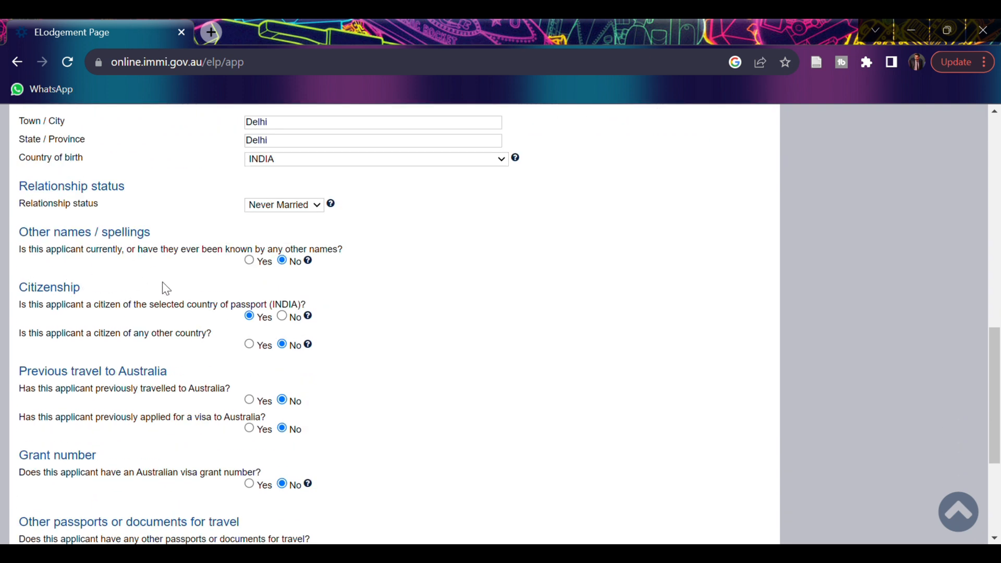
click(249, 261)
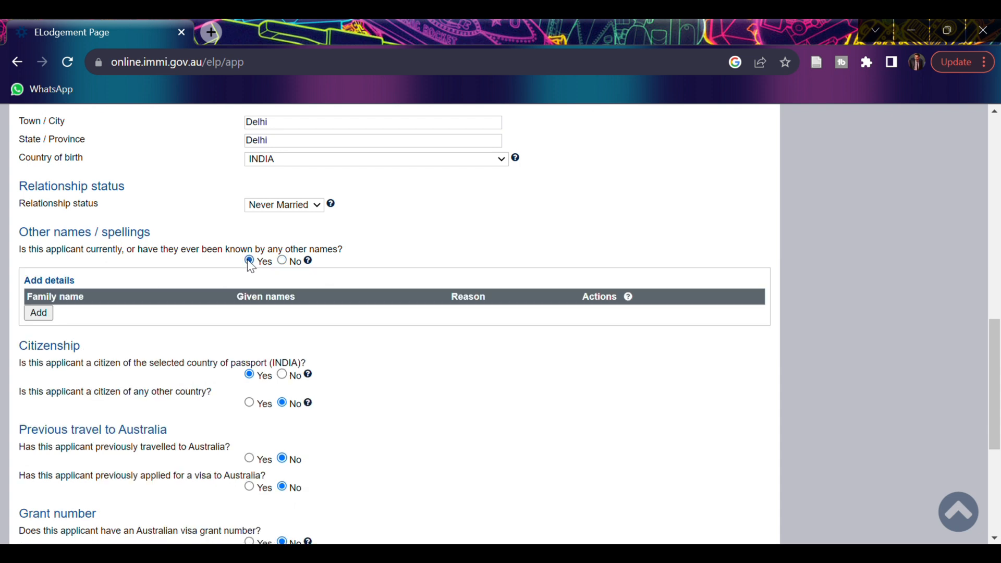
click(284, 262)
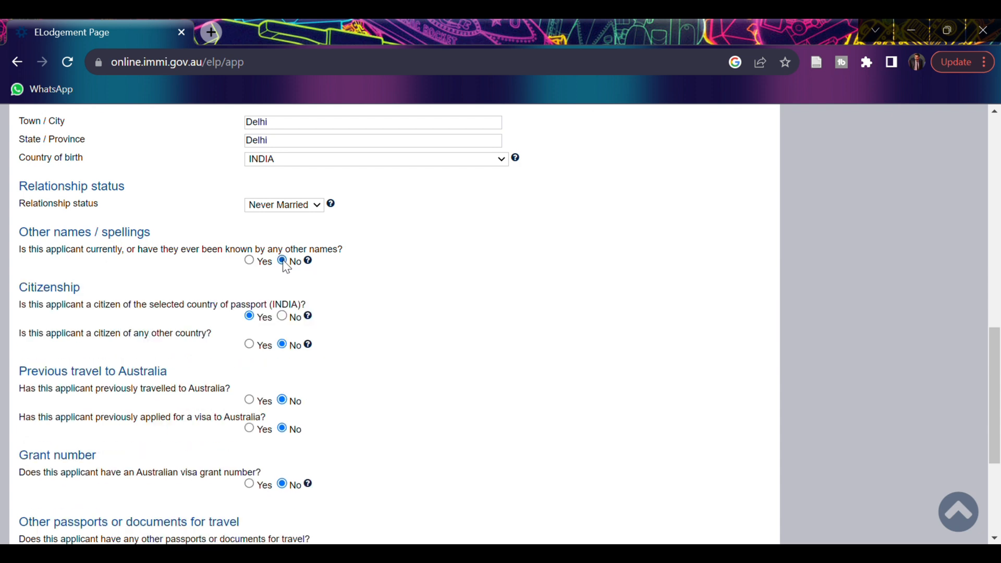
scroll(369, 316, down, 2)
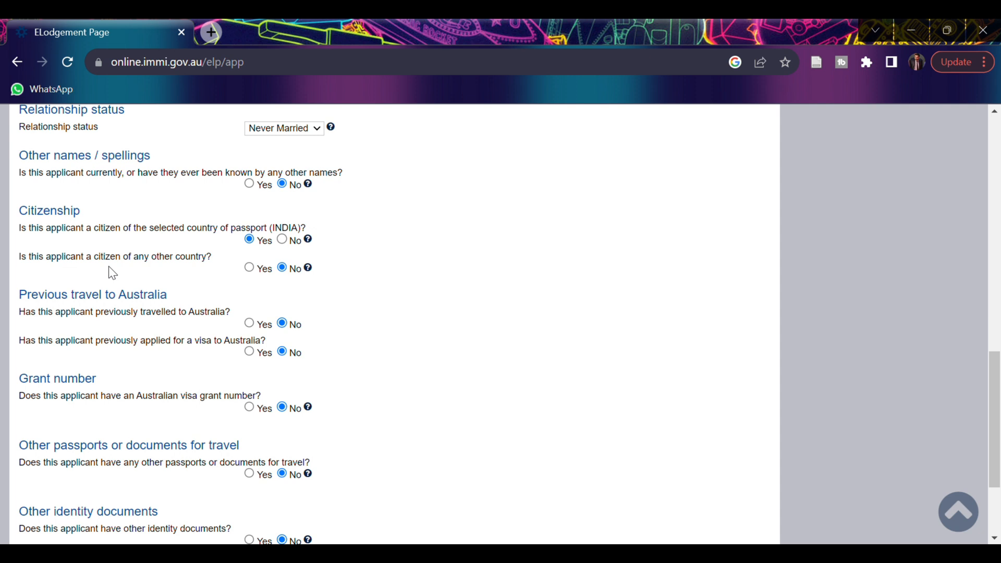
click(250, 268)
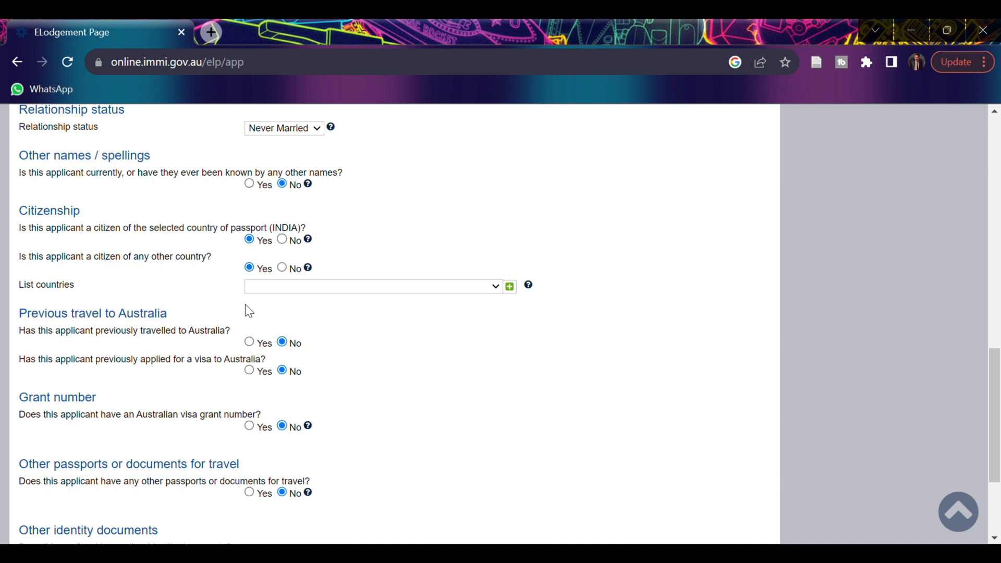
click(283, 268)
Step: Try Yes for previous travel to Australia and previous Australian visa applications, and return both answers to No
scroll(346, 328, down, 1)
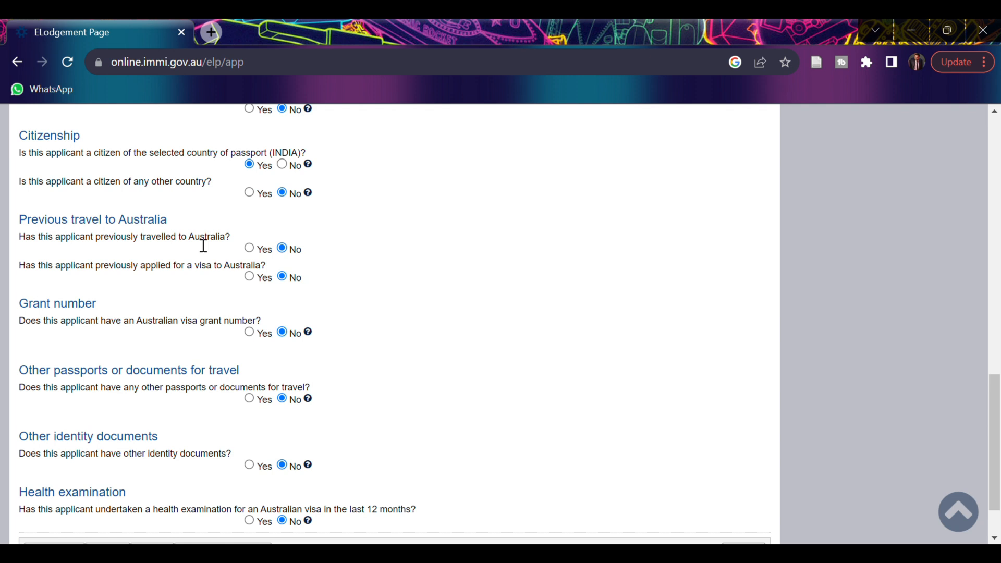
click(249, 247)
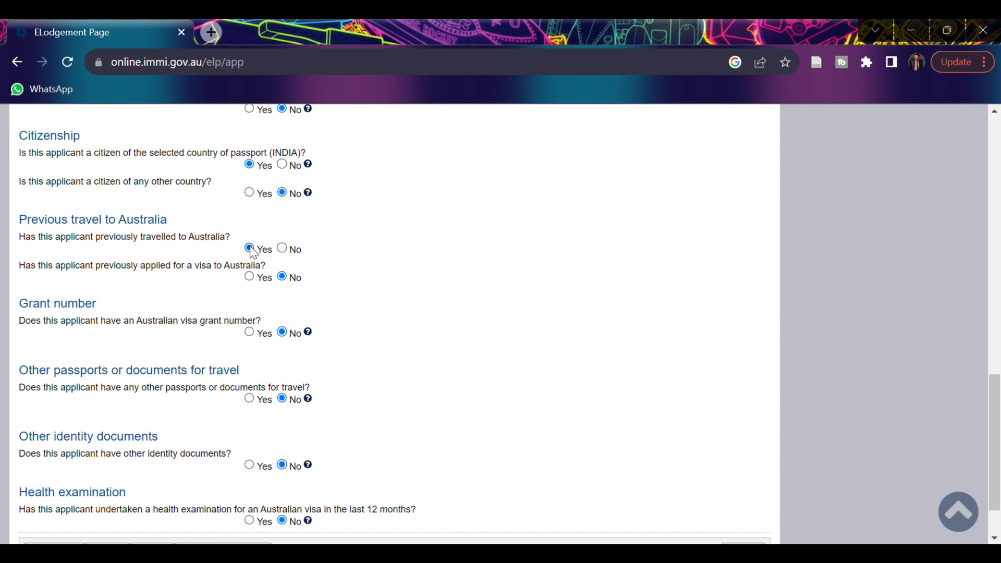
click(282, 248)
click(249, 277)
click(284, 278)
Step: Try Yes for other passports or travel documents and for other identity documents, and restore both answers to No
scroll(316, 280, down, 1)
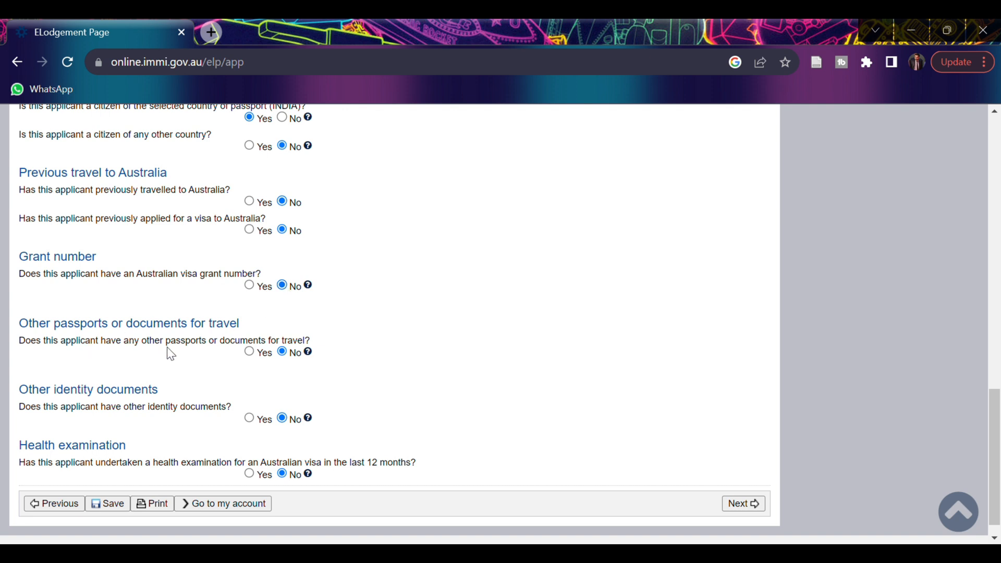
scroll(170, 354, down, 1)
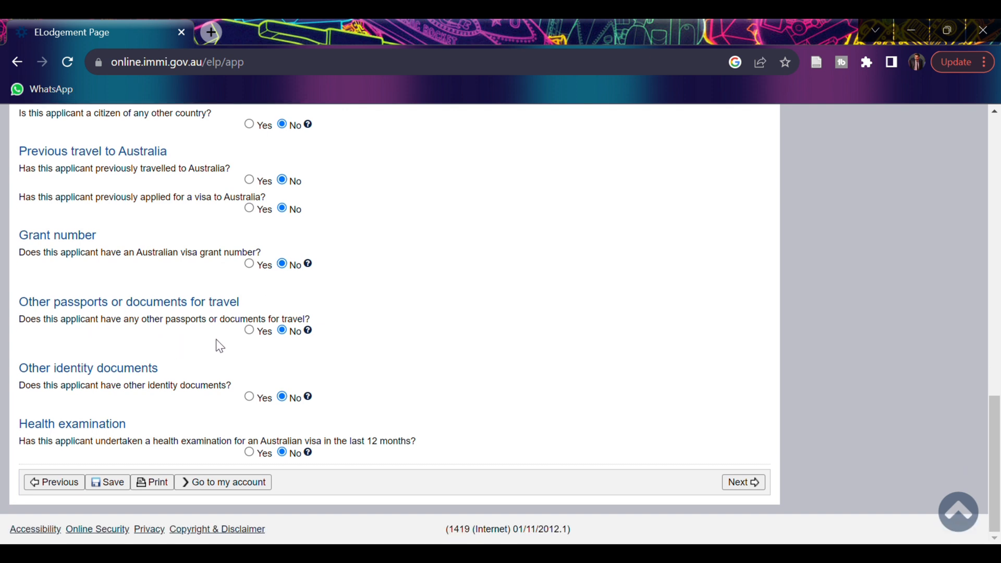
click(251, 334)
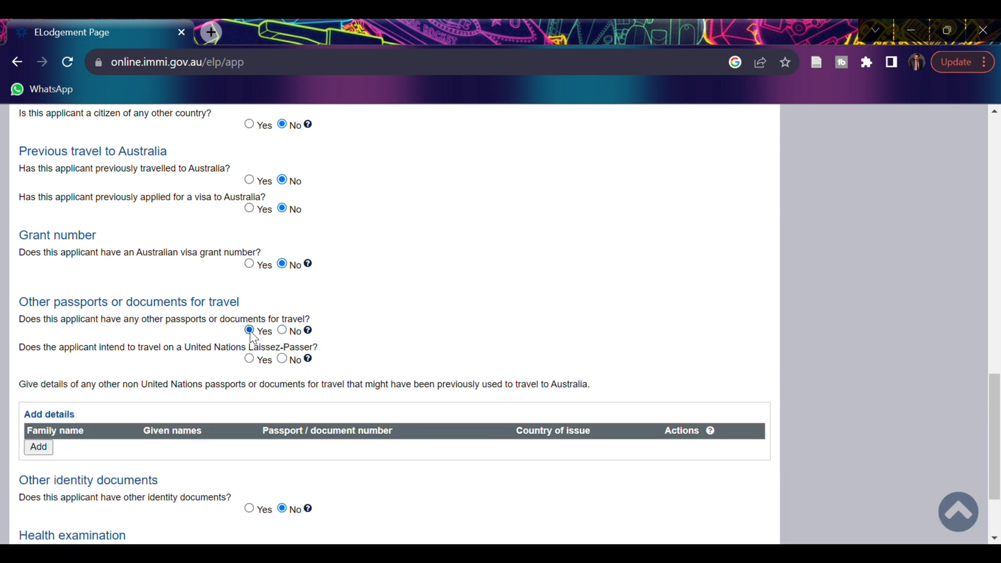
click(280, 329)
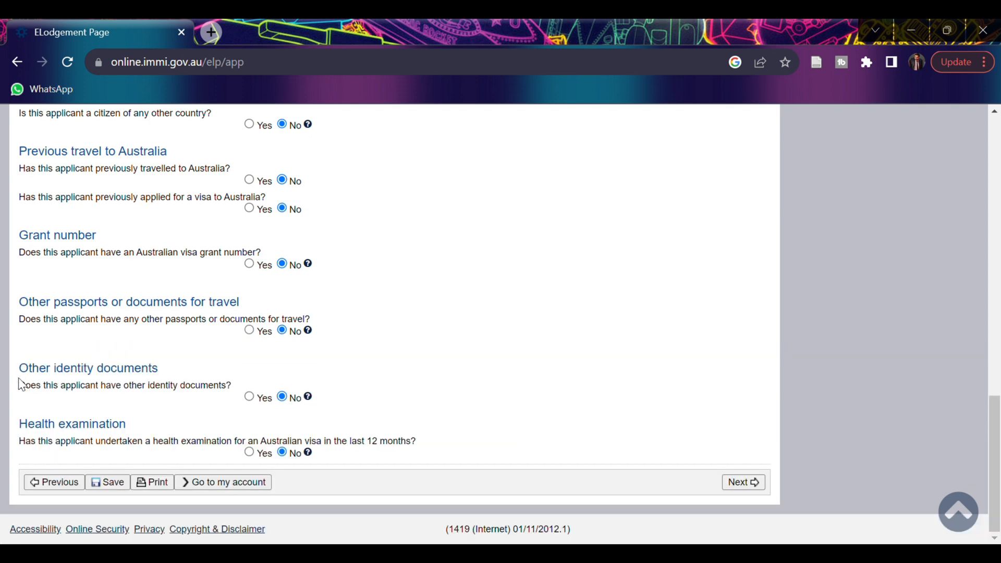
click(247, 397)
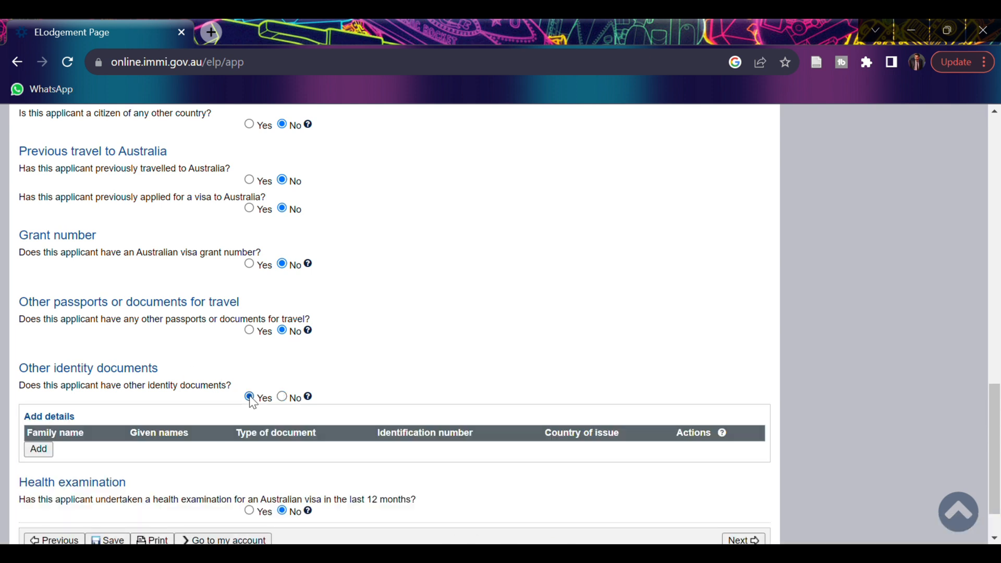
scroll(191, 371, down, 2)
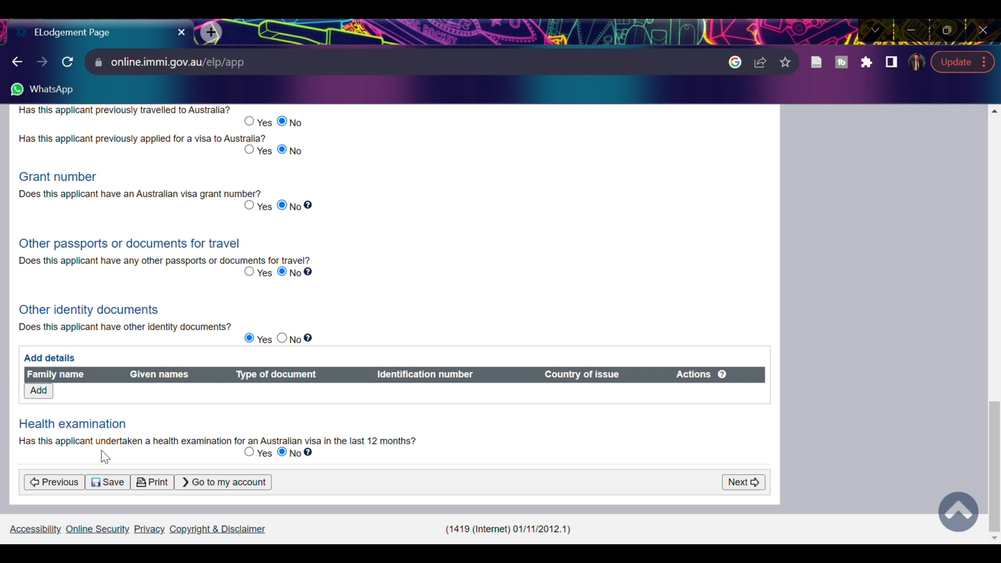
click(279, 340)
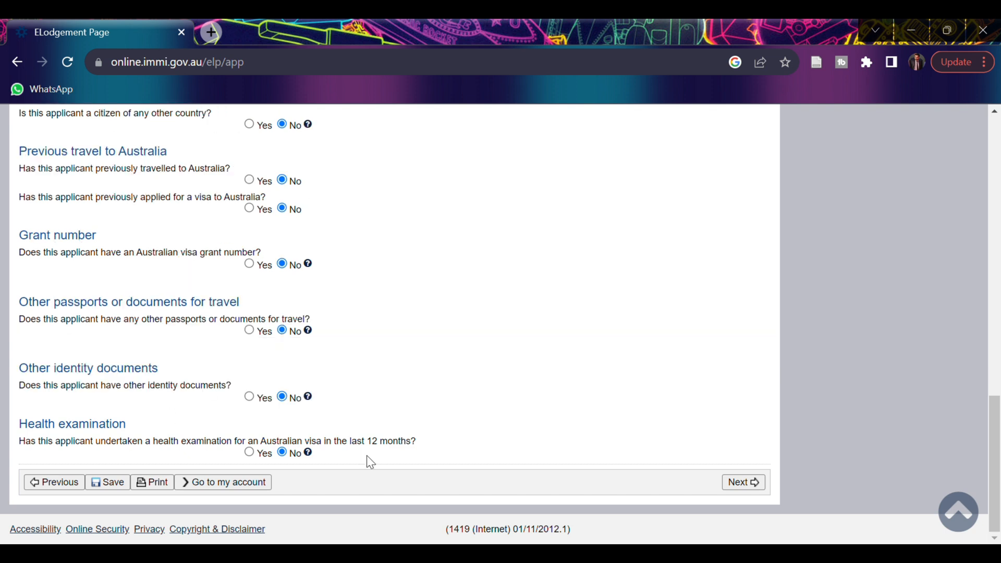
Step: Try Yes for a health examination undertaken in the last 12 months and switch the answer back to No
click(249, 454)
scroll(334, 402, down, 2)
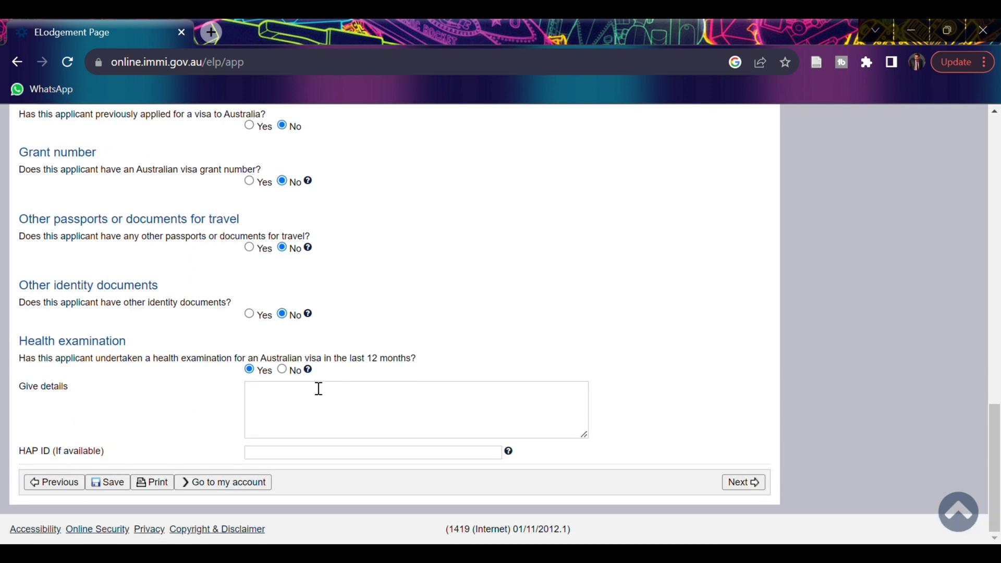
click(282, 369)
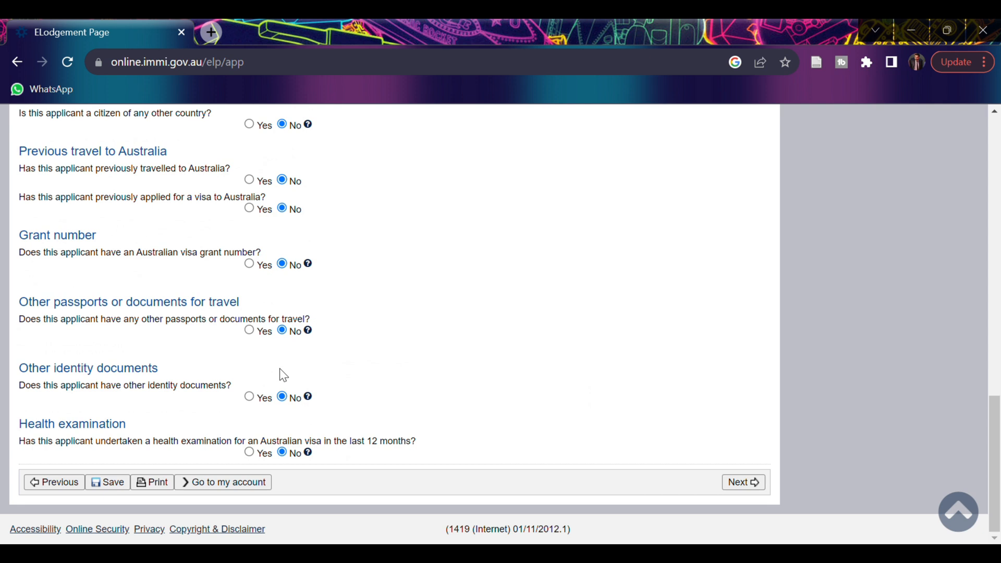
Step: Proceed to Critical data confirmation, check the applicant's details with the information marked correct, and continue to the Travelling companions page
click(754, 484)
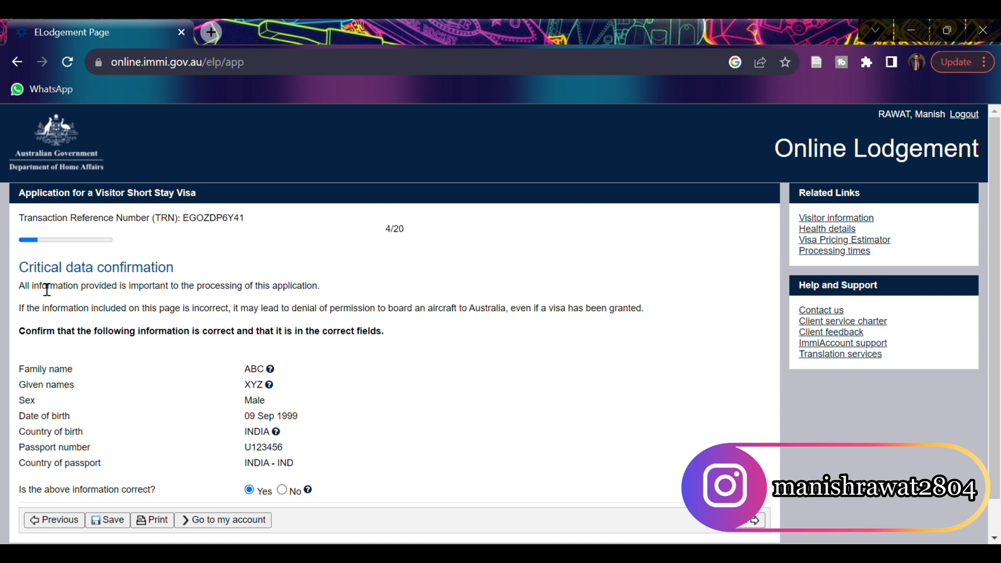
scroll(271, 341, down, 2)
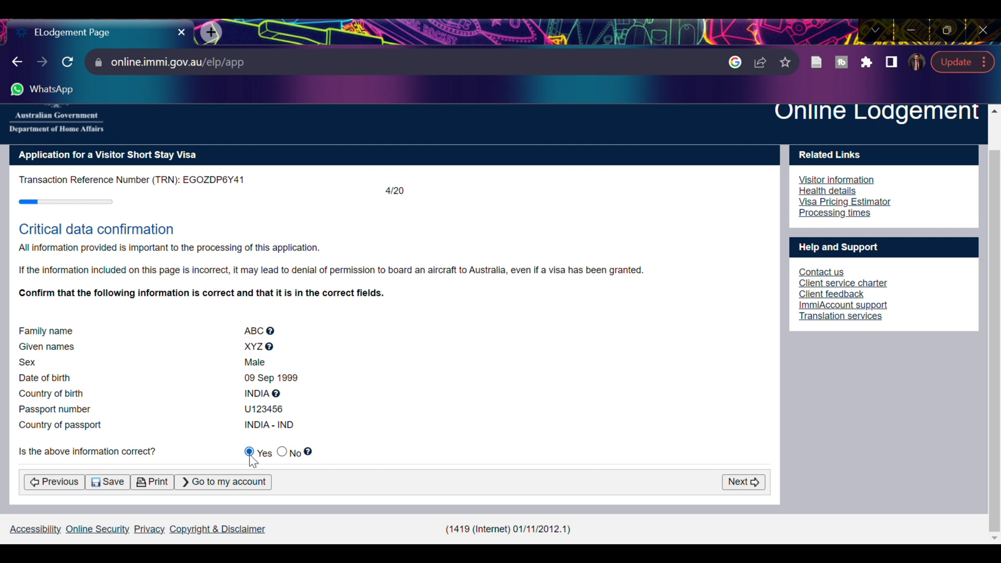
click(742, 484)
click(742, 483)
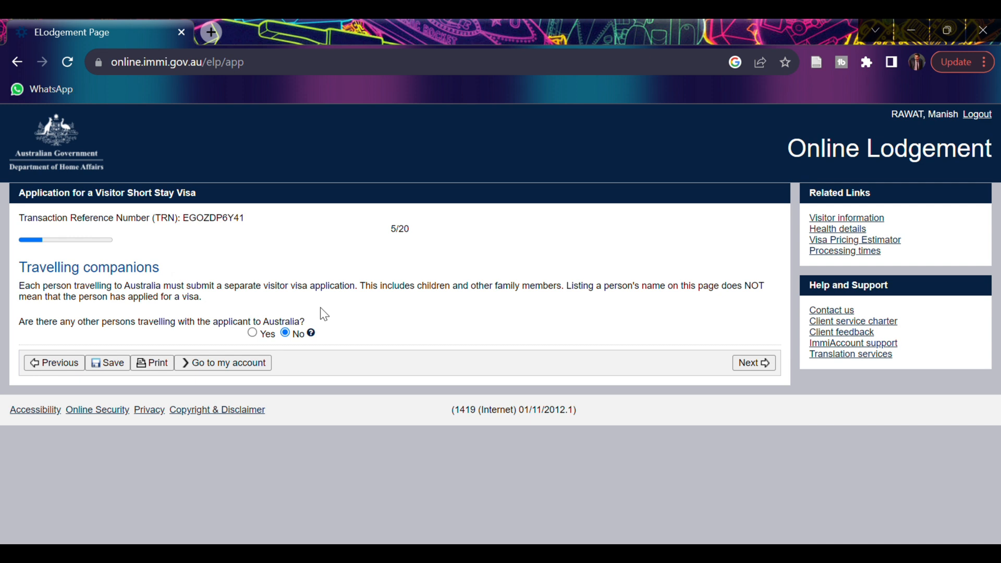
Step: Try Yes for other persons travelling with the applicant, set the answer back to No, and proceed to Contact details
click(252, 333)
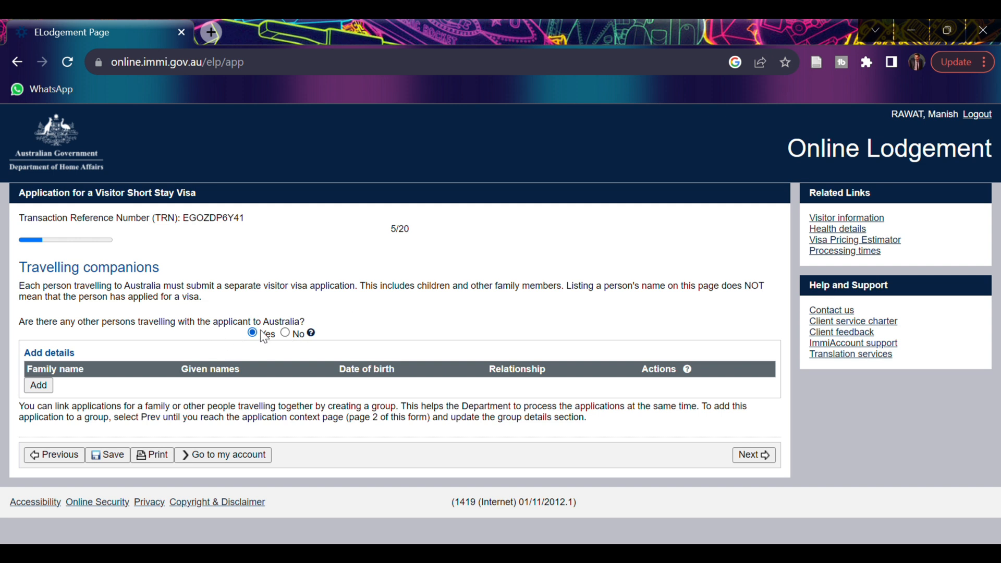
click(288, 334)
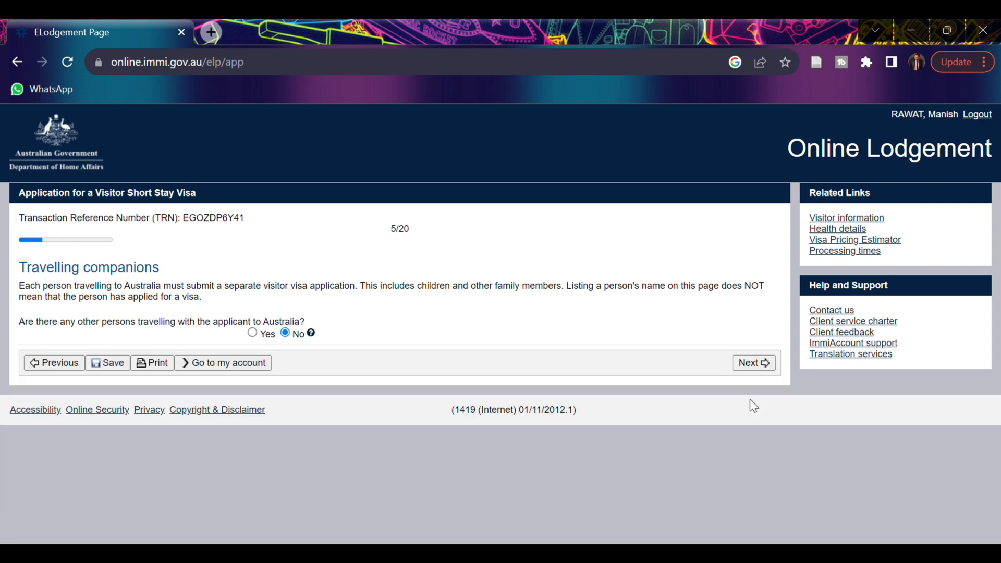
click(754, 363)
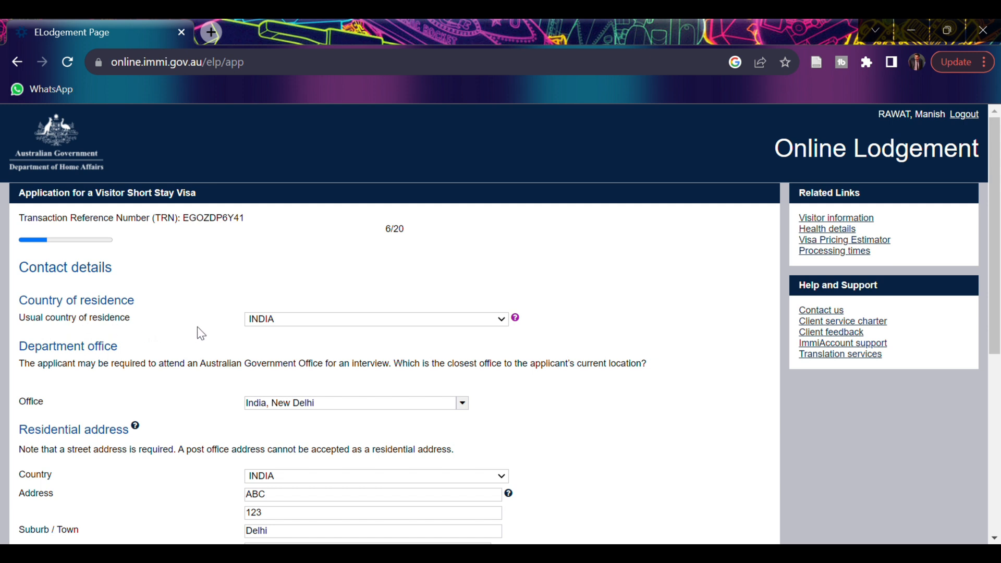
Step: Review the residence country, department office, residential address, telephone, postal and email entries on the Contact details page
scroll(197, 326, down, 2)
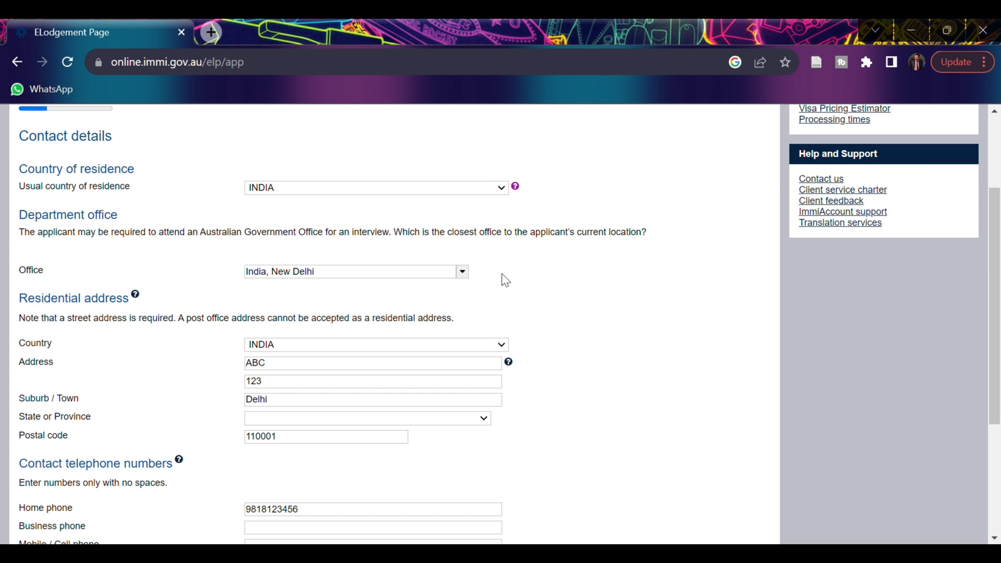
scroll(539, 287, down, 2)
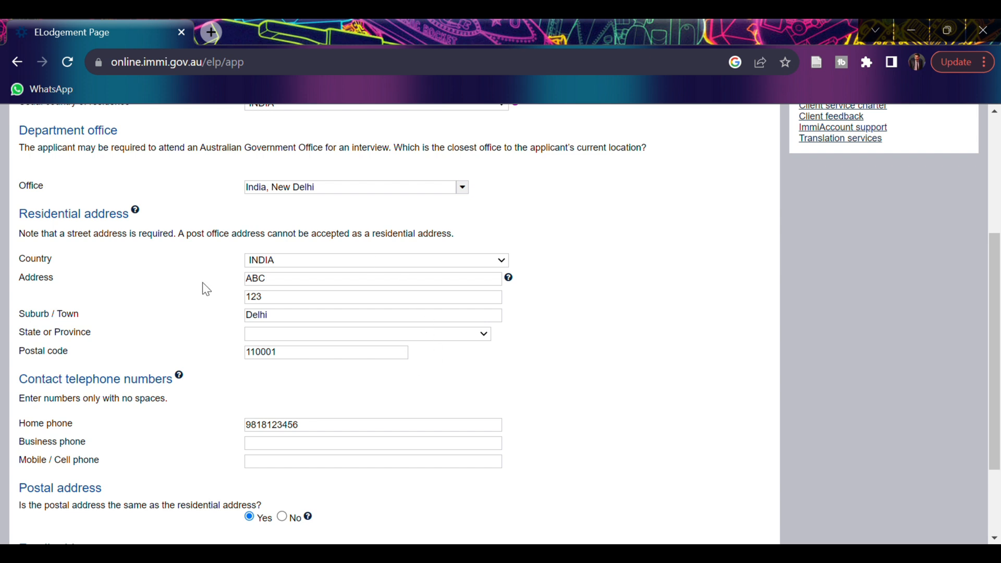
scroll(203, 285, down, 2)
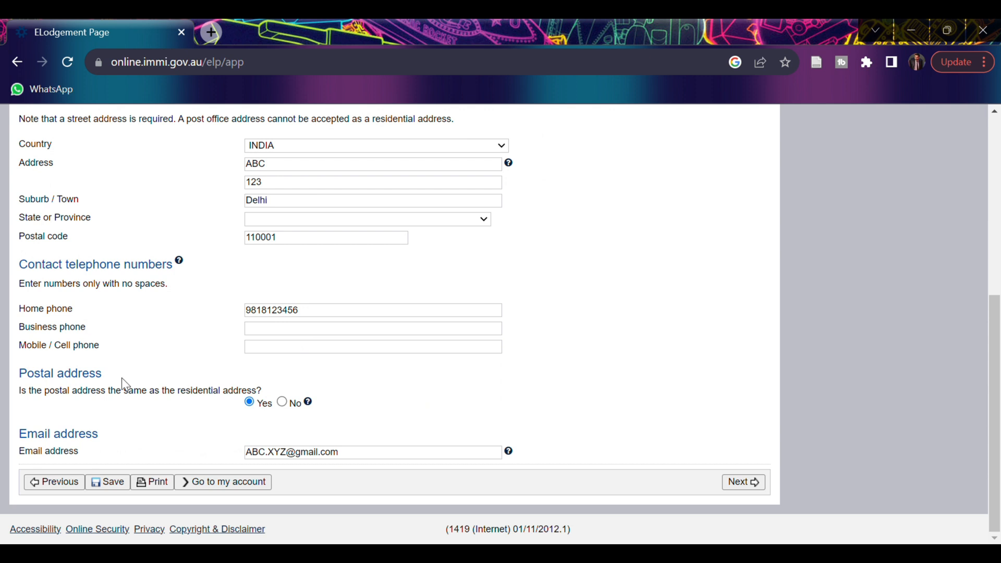
scroll(190, 291, up, 3)
scroll(197, 294, down, 3)
Step: Try No for the postal address being the same as the residential address, restore Yes, and proceed to Authorised recipient
click(296, 404)
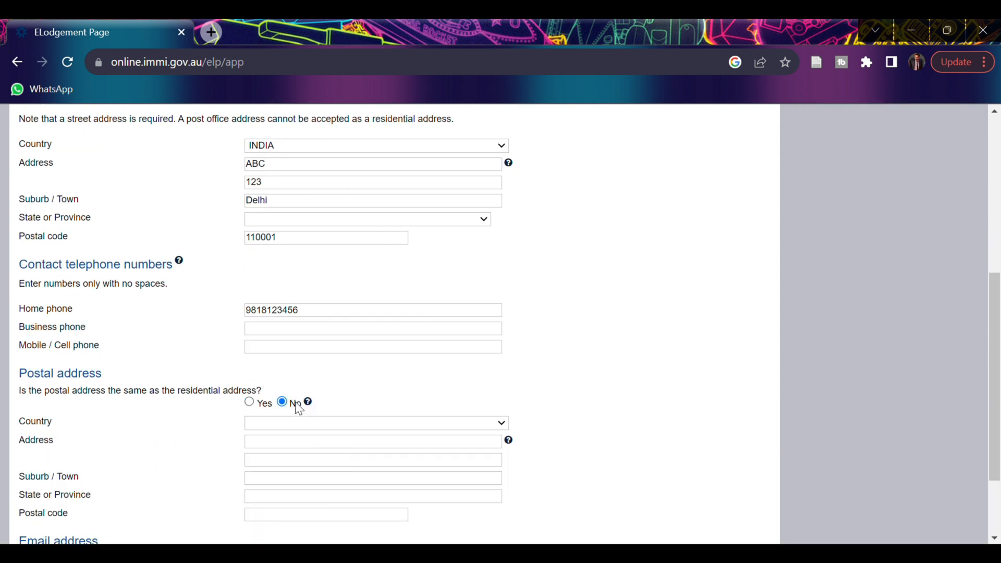
scroll(580, 369, up, 2)
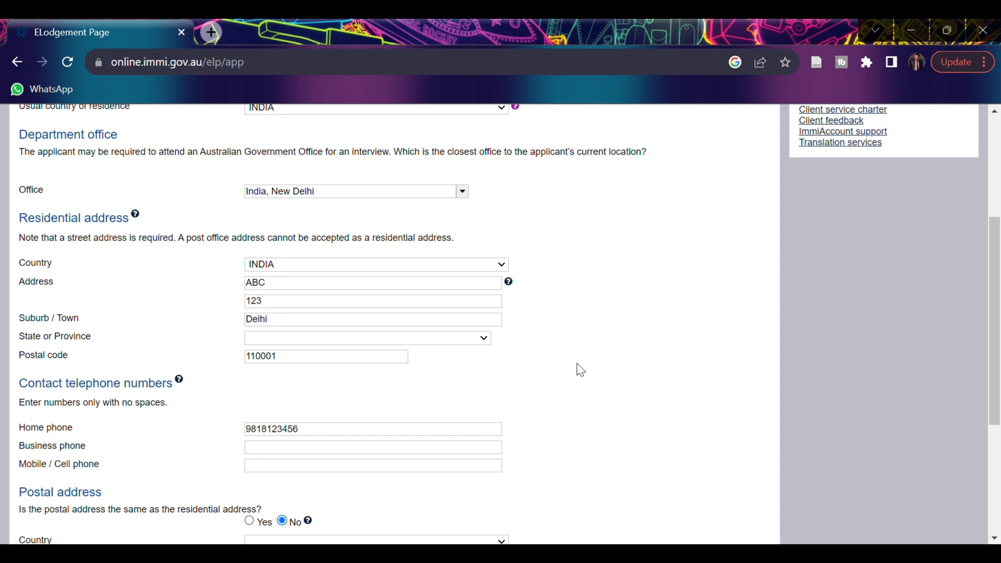
scroll(580, 370, down, 2)
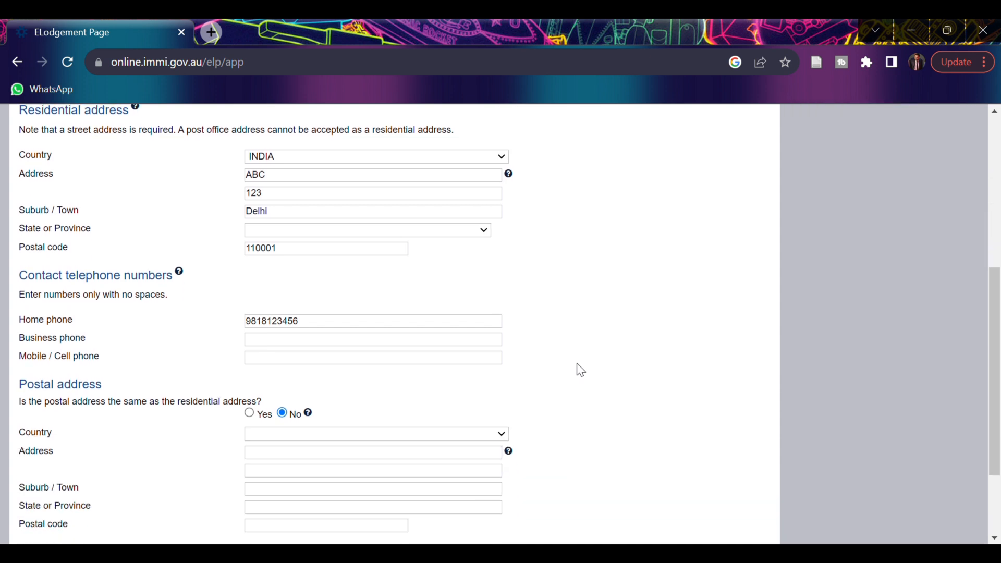
scroll(581, 369, down, 2)
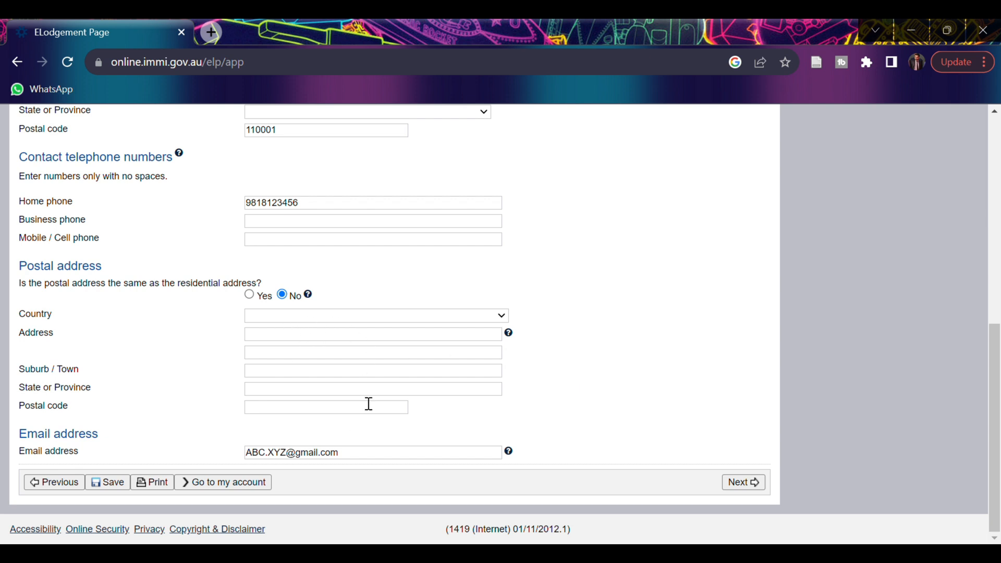
scroll(339, 266, up, 5)
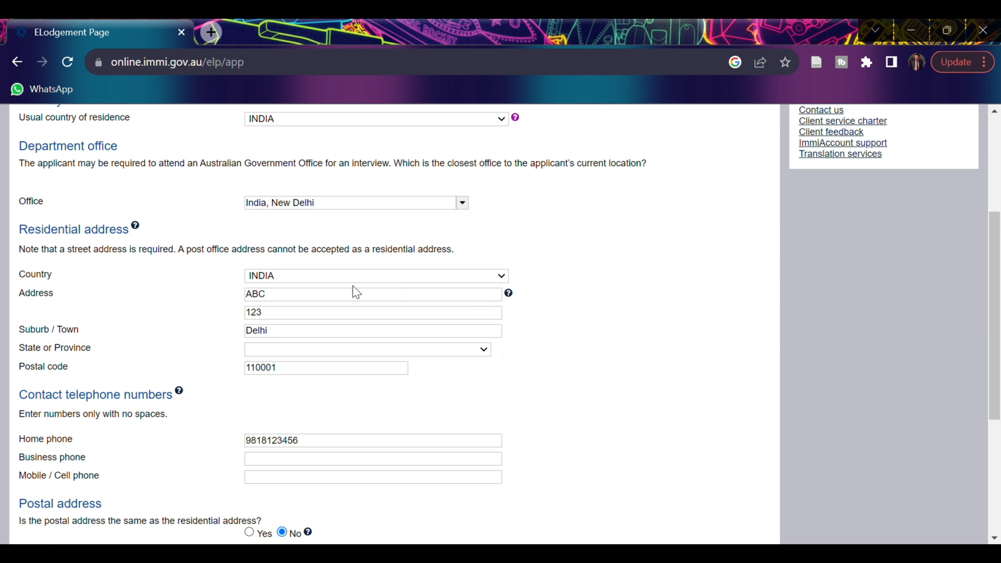
scroll(374, 340, down, 5)
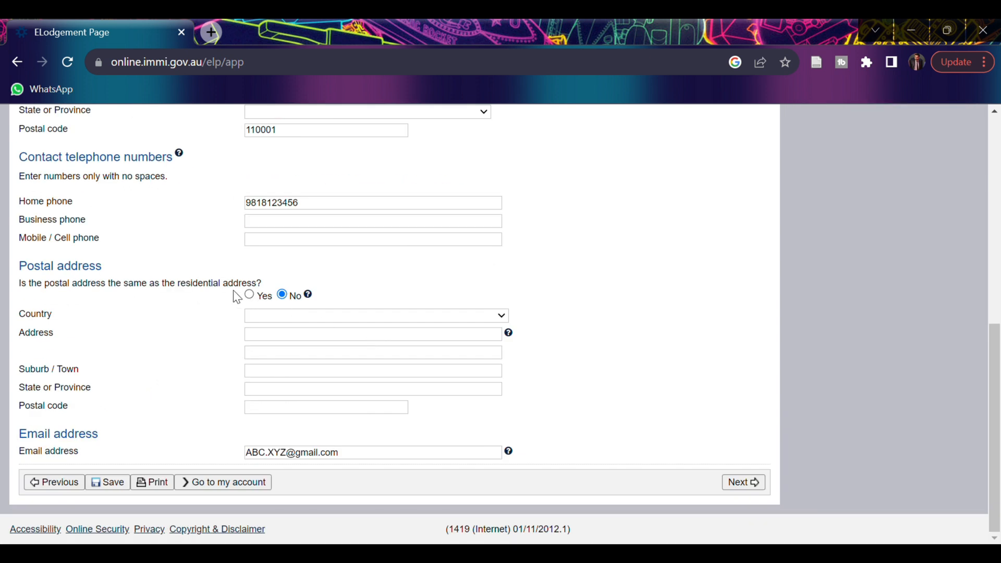
click(248, 295)
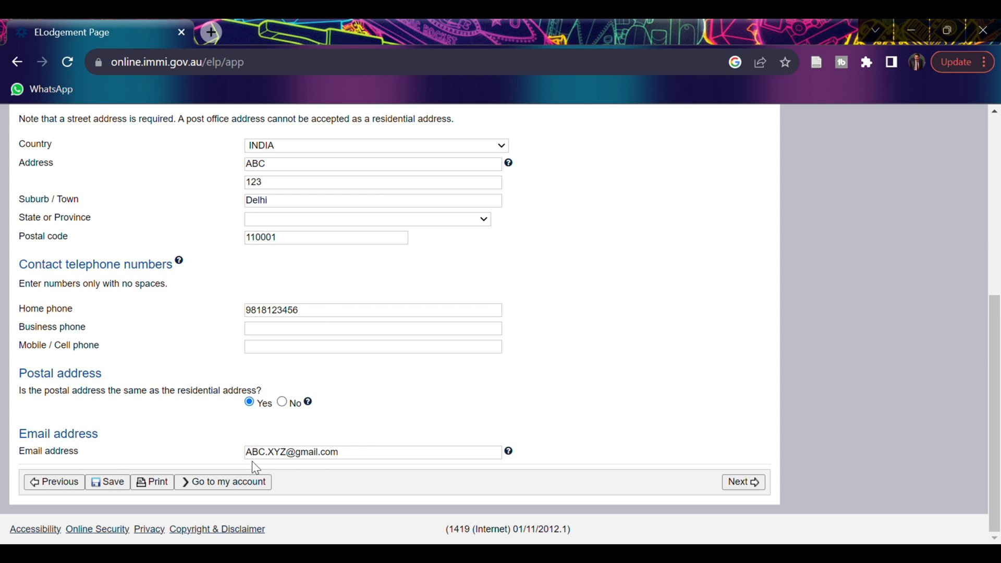
click(756, 482)
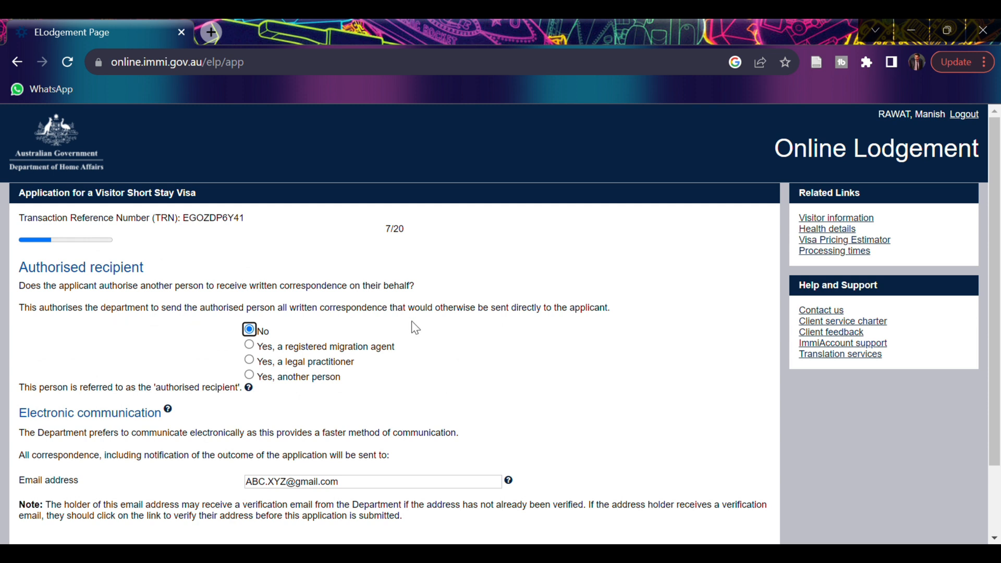
Step: Try "Yes, another person" as authorised recipient, set the answer back to No, and proceed to Non-accompanying members of the family unit
click(515, 360)
click(249, 375)
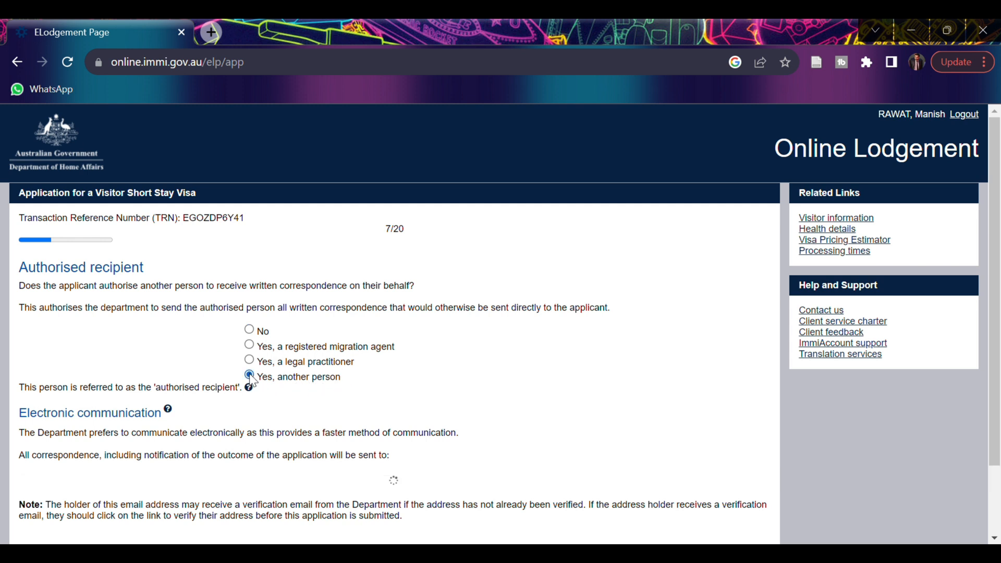
click(250, 330)
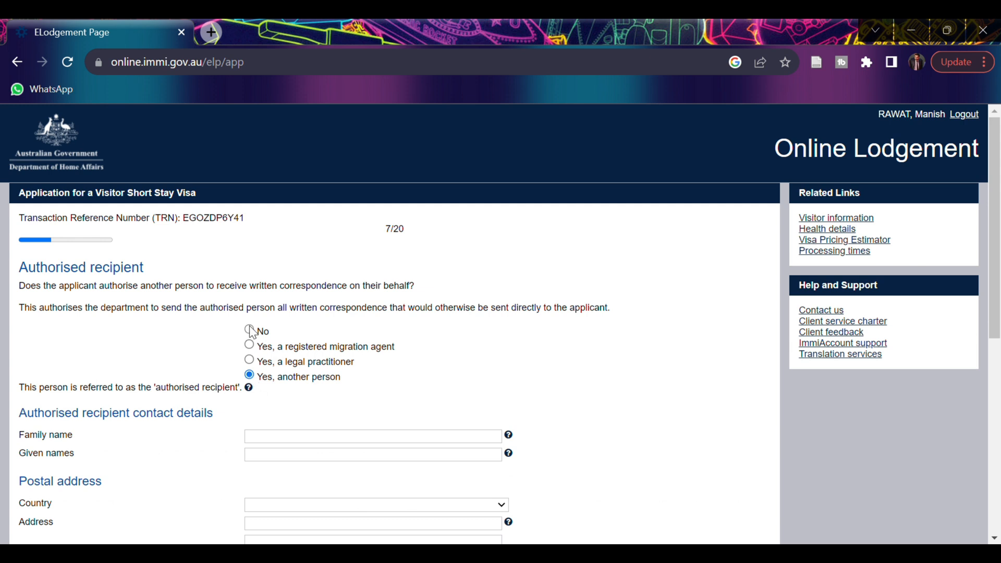
scroll(316, 363, down, 1)
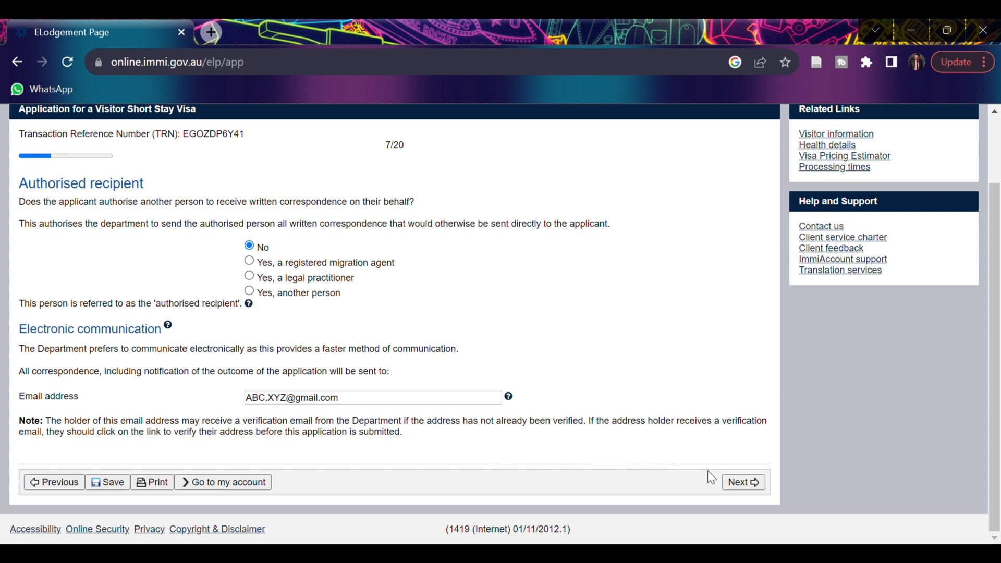
click(745, 483)
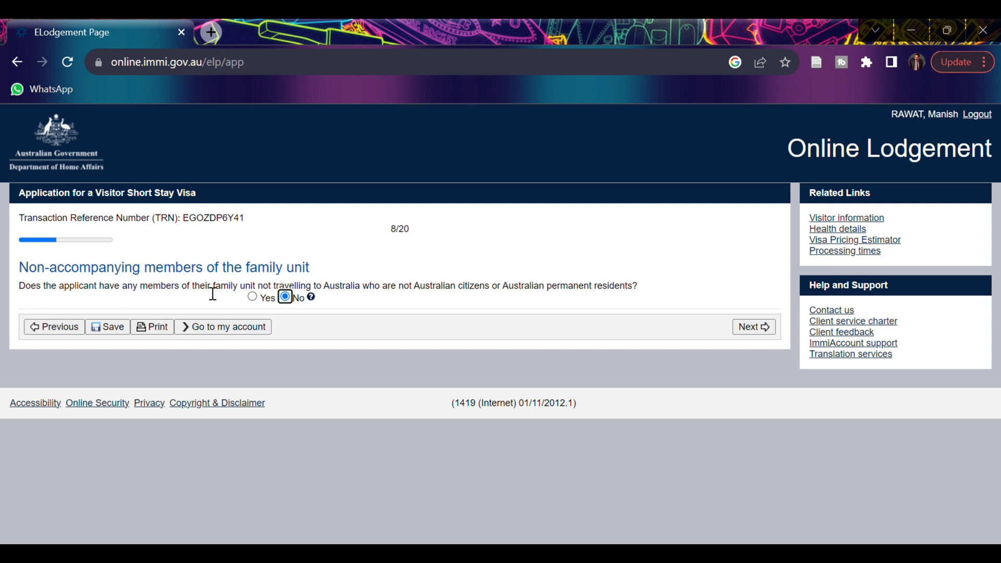
Step: Try Yes for family members not travelling to Australia, set the answer back to No, and proceed to Entry to Australia
click(252, 297)
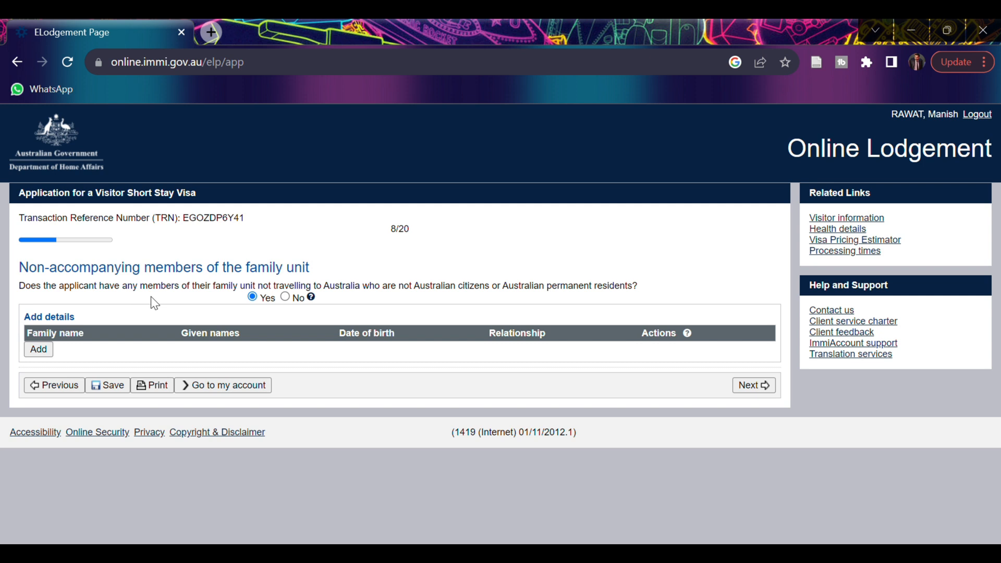
click(286, 298)
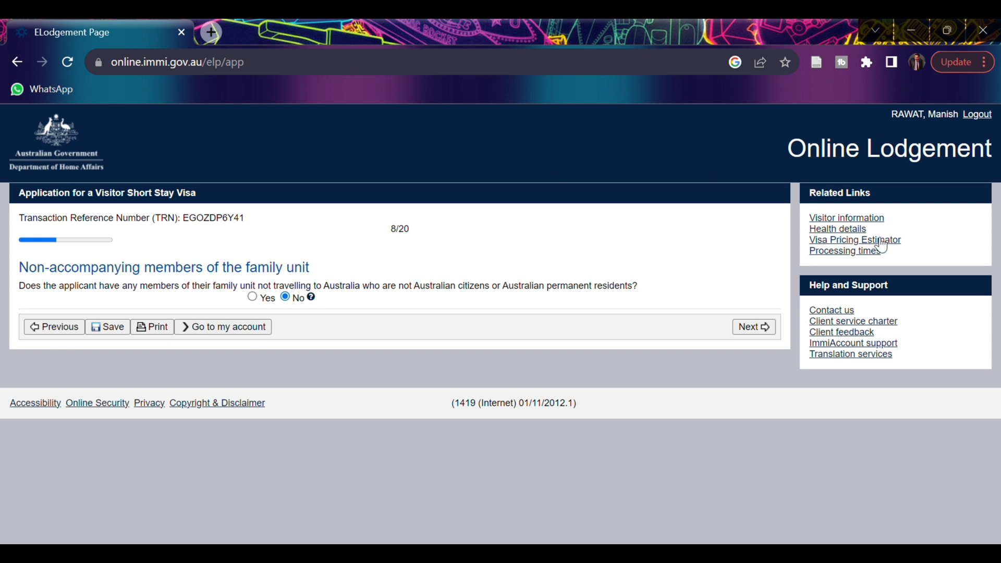
click(756, 330)
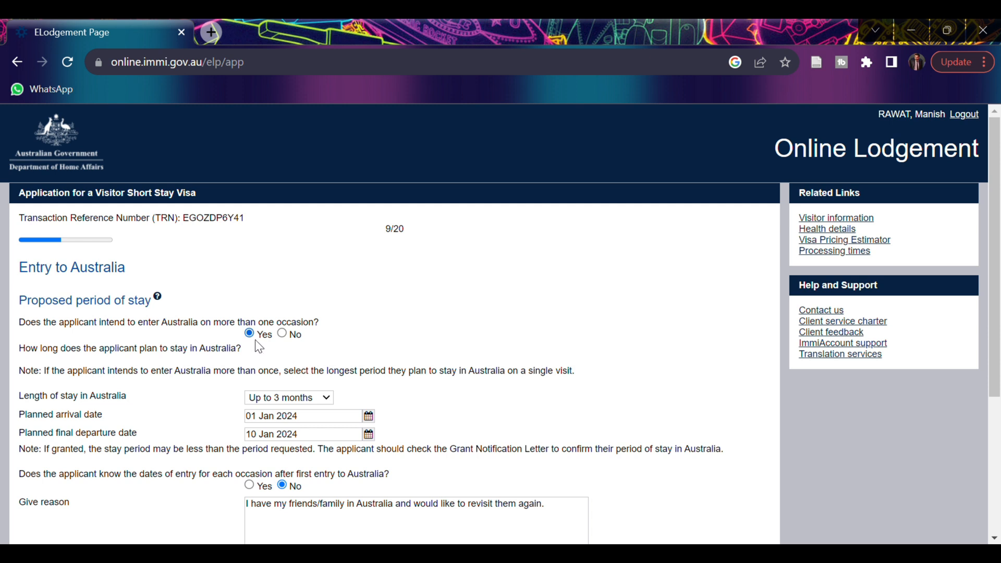
Step: Try Yes for knowing the dates of each entry after the first entry to Australia, and switch the answer back to No
scroll(135, 388, down, 1)
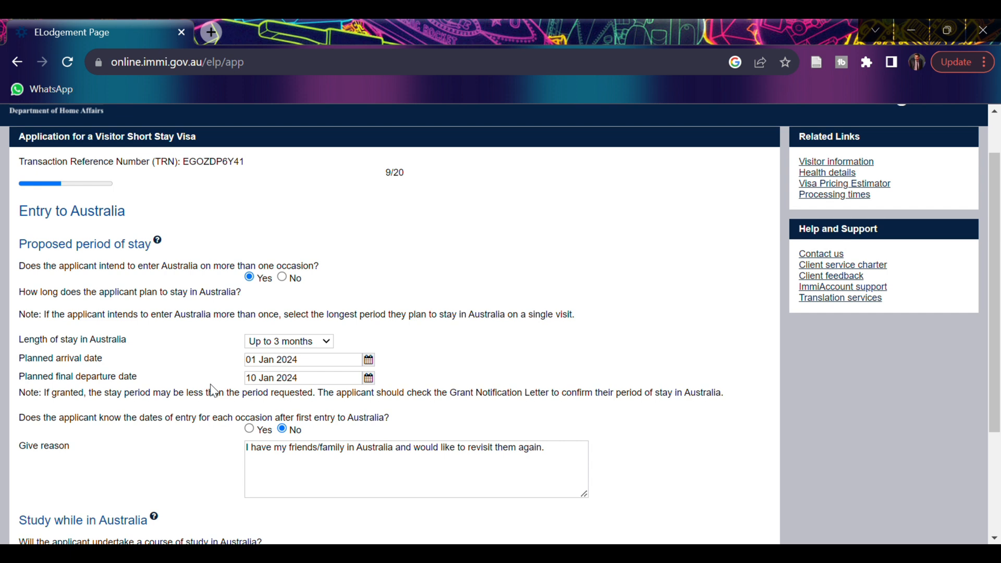
scroll(213, 391, down, 2)
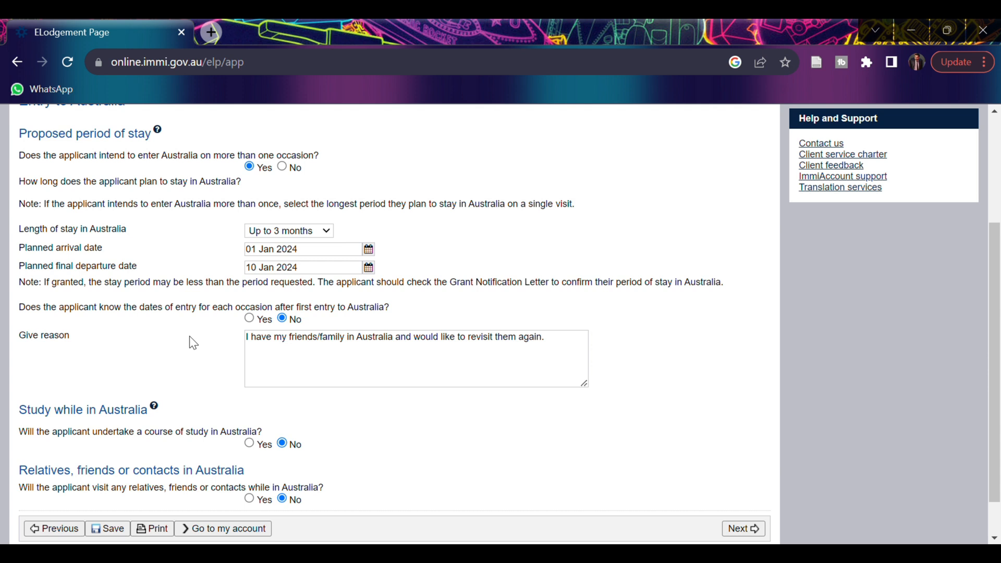
click(249, 319)
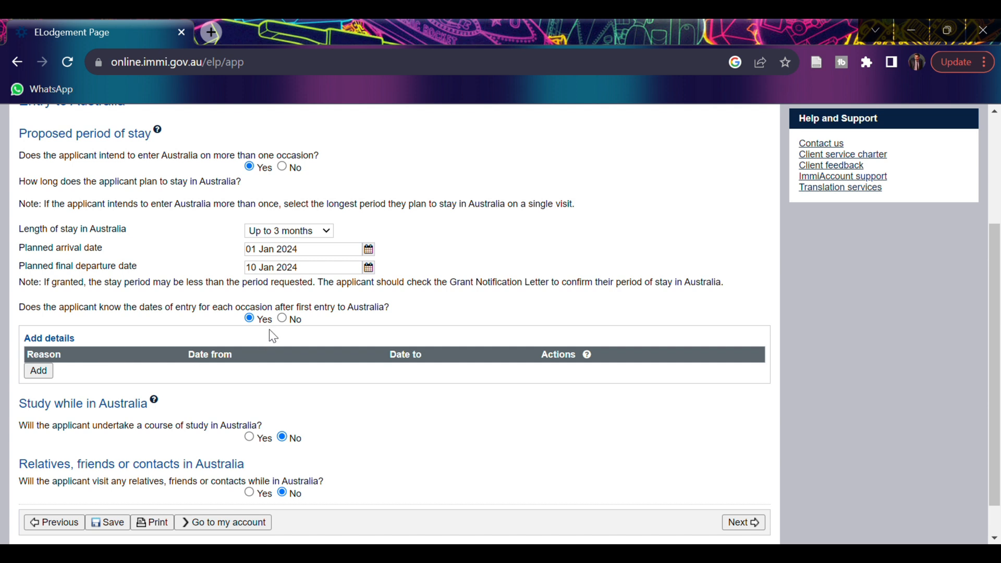
click(296, 320)
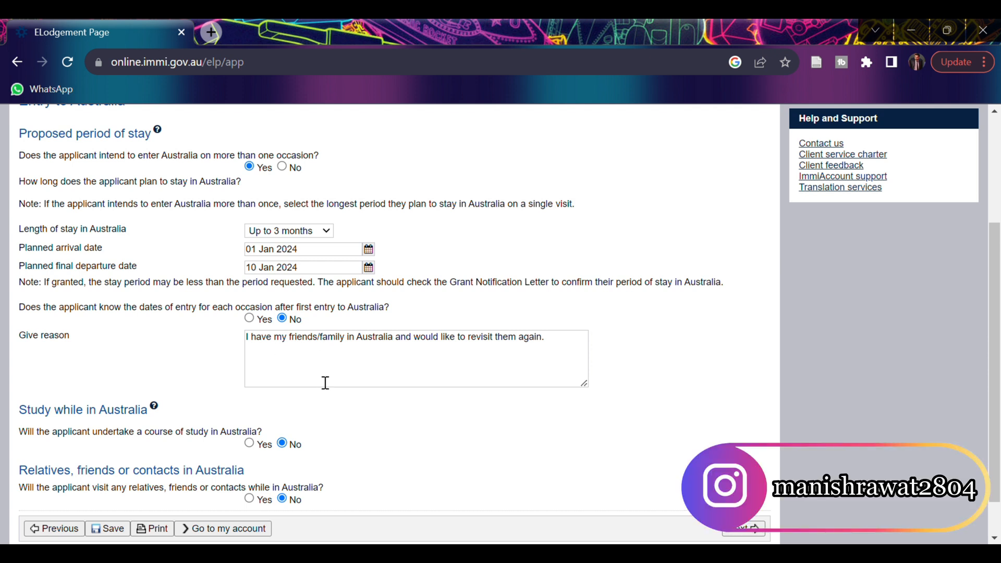
Step: Try Yes for visiting relatives, friends or contacts in Australia, restore No, and continue to the current overseas employment page
scroll(325, 382, down, 2)
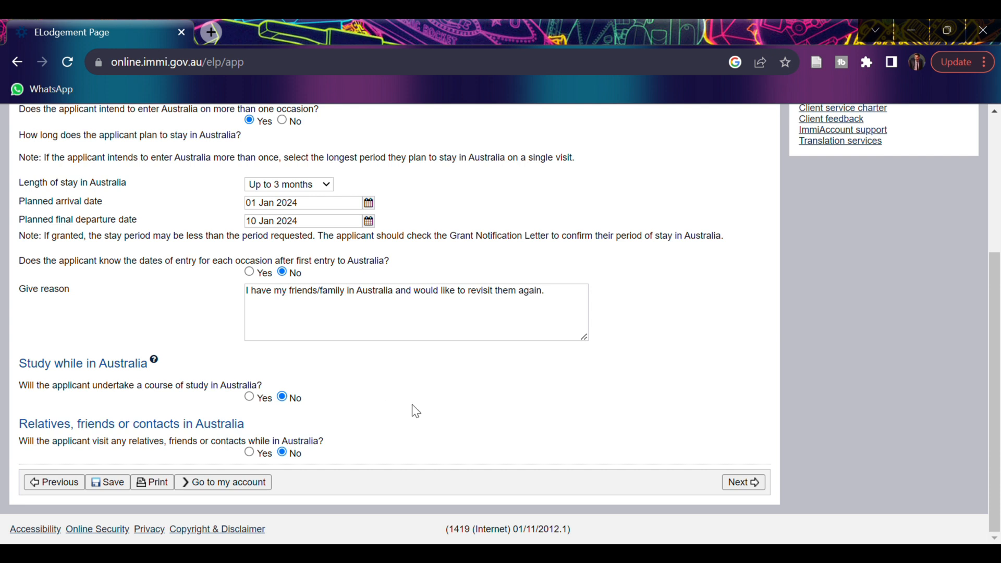
click(249, 453)
scroll(369, 429, down, 2)
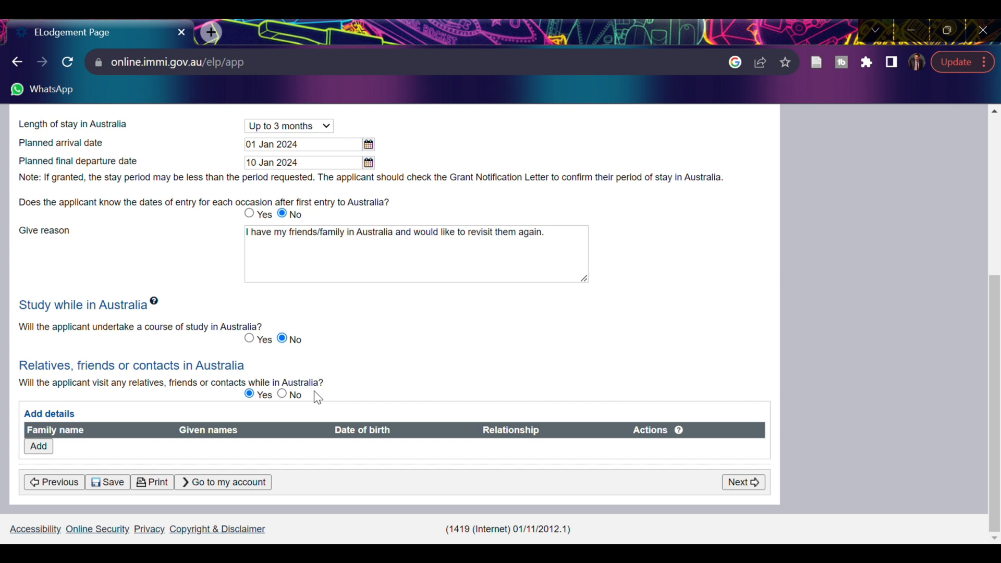
click(283, 395)
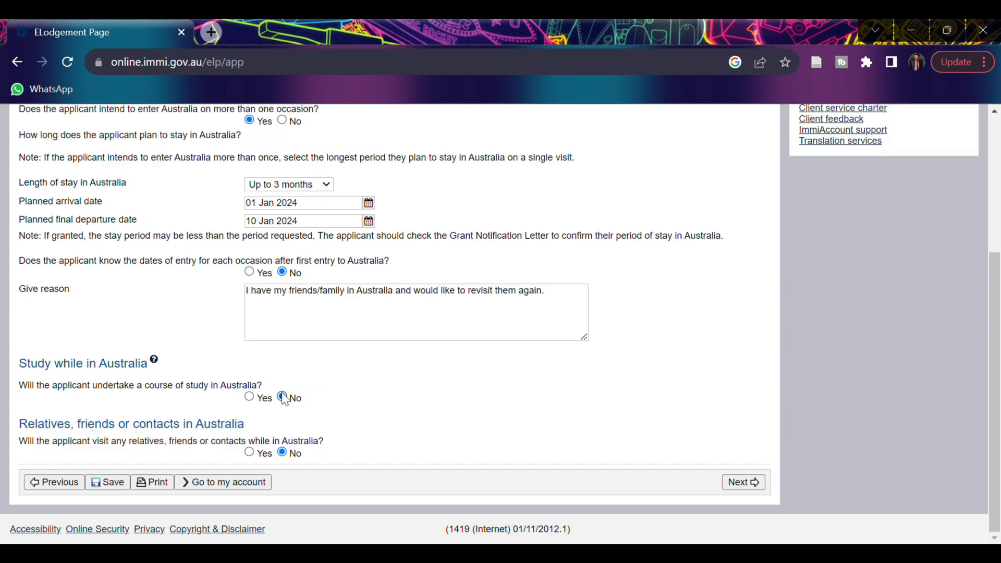
click(745, 483)
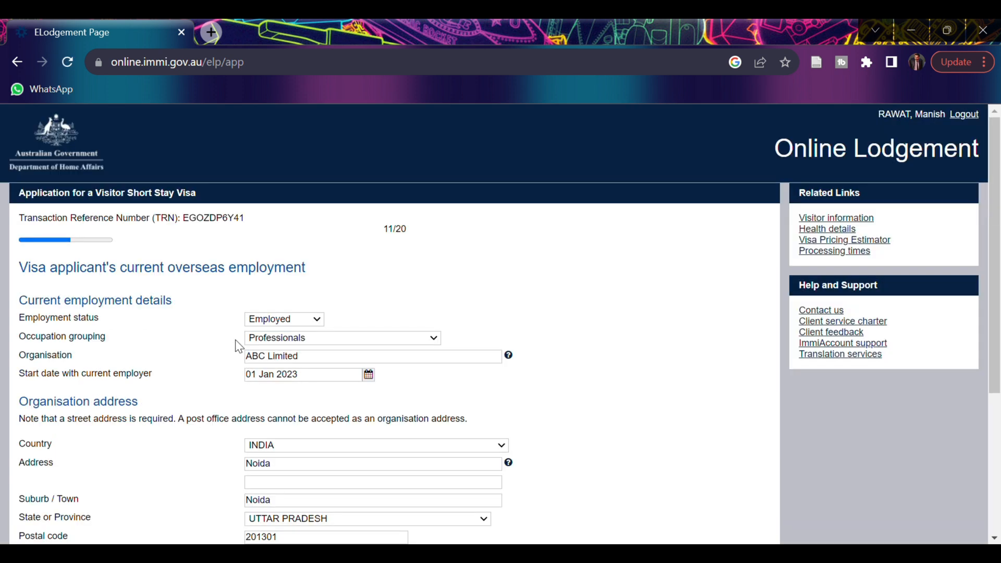
Step: Try Student as the employment status and set it back to Employed
scroll(84, 302, down, 1)
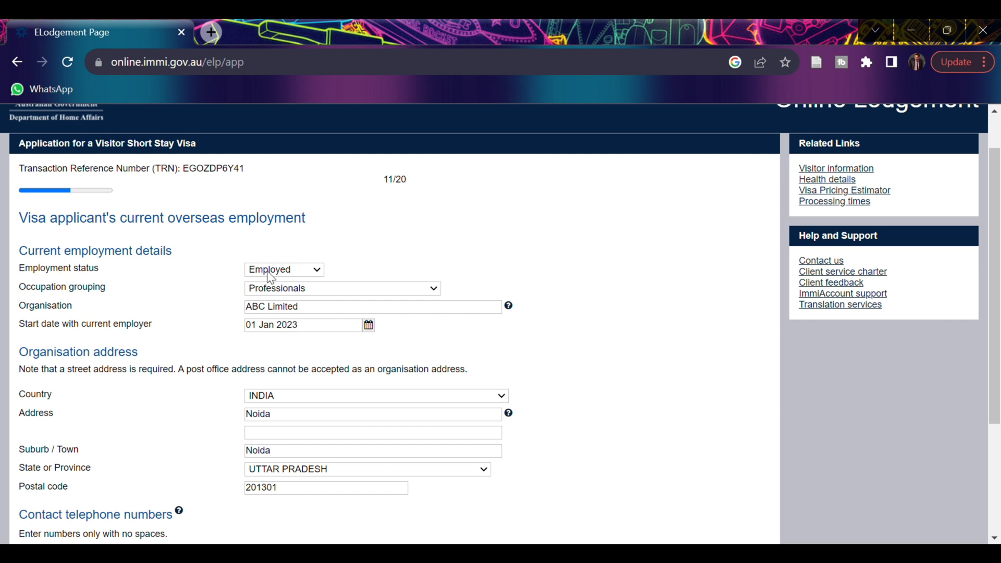
click(252, 339)
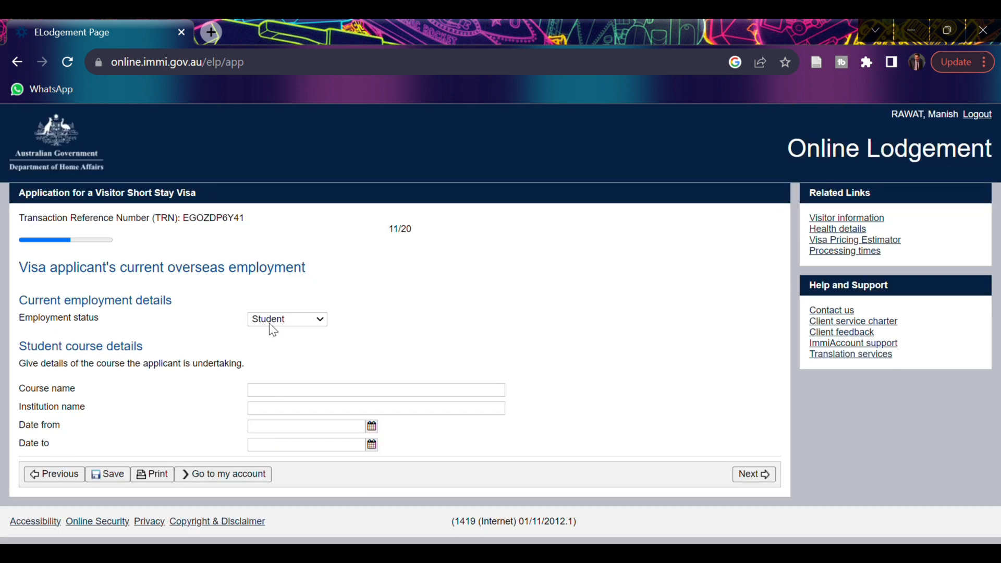
click(269, 339)
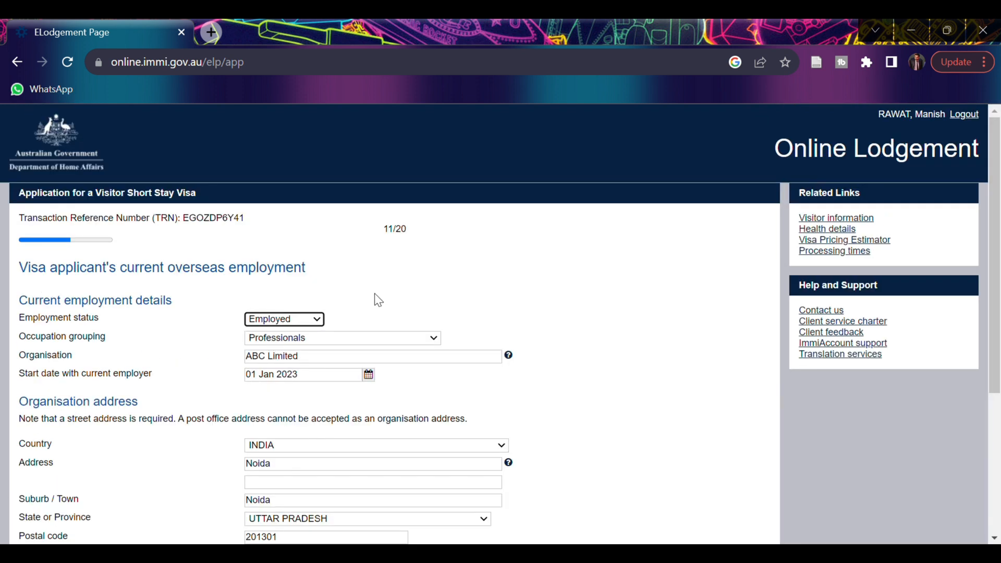
Step: Check the current employment details, organisation address and contact fields, and proceed to Financial support
scroll(374, 293, down, 1)
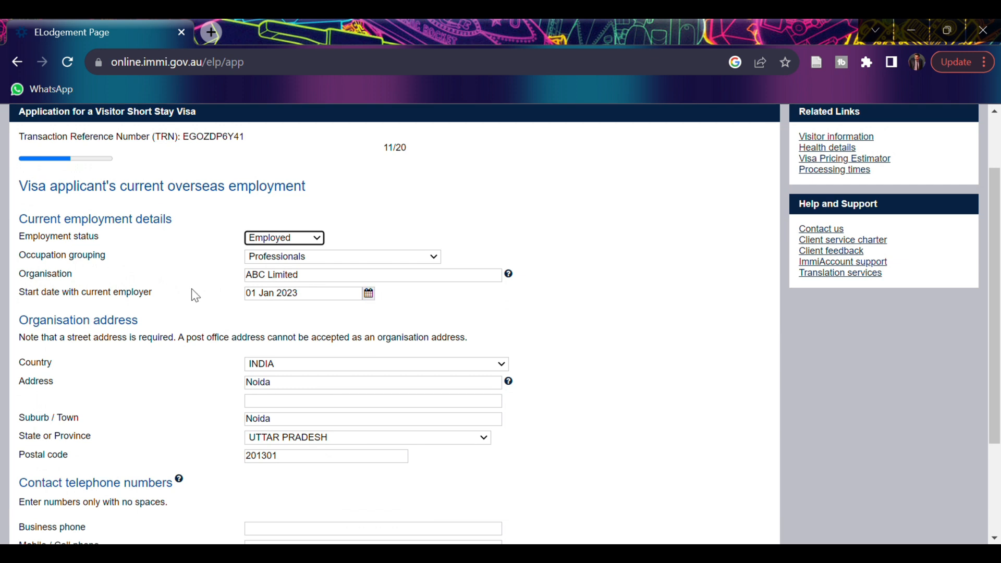
scroll(194, 296, down, 1)
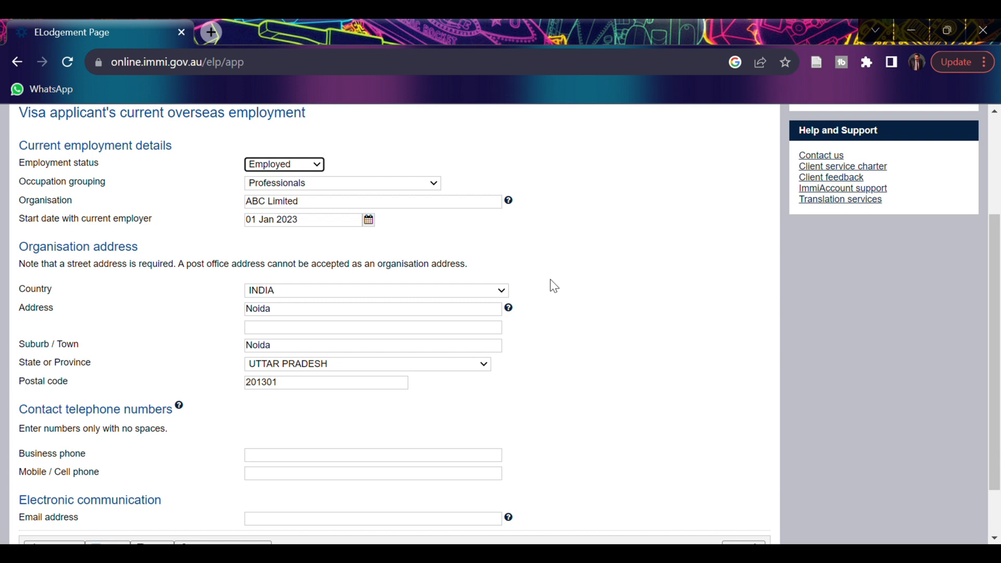
scroll(550, 281, up, 1)
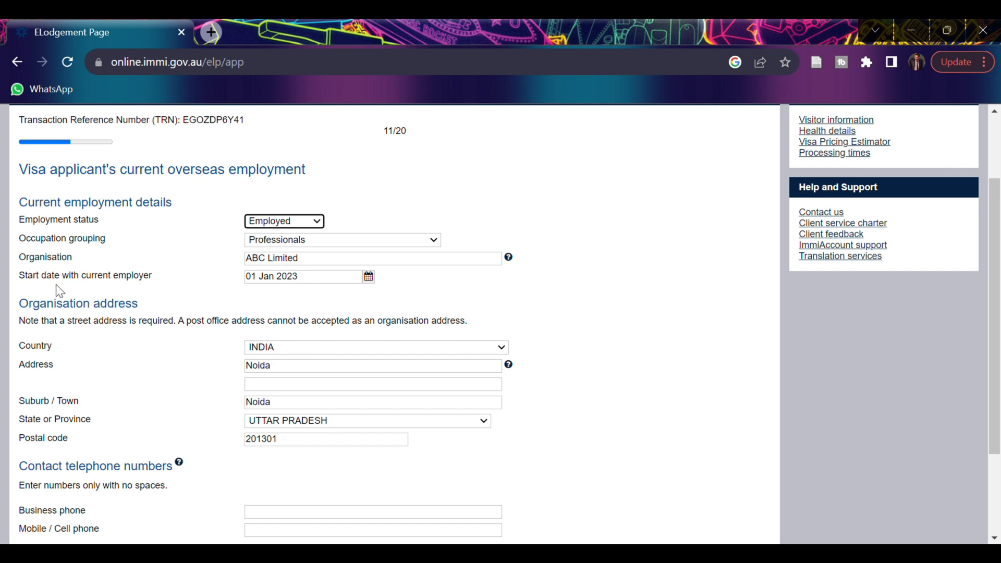
scroll(179, 290, down, 1)
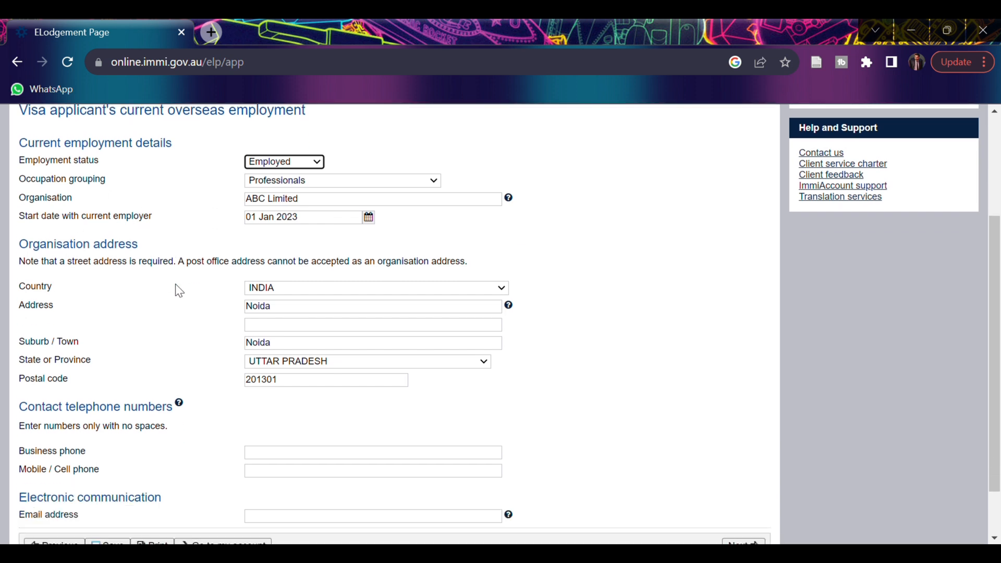
scroll(175, 285, down, 1)
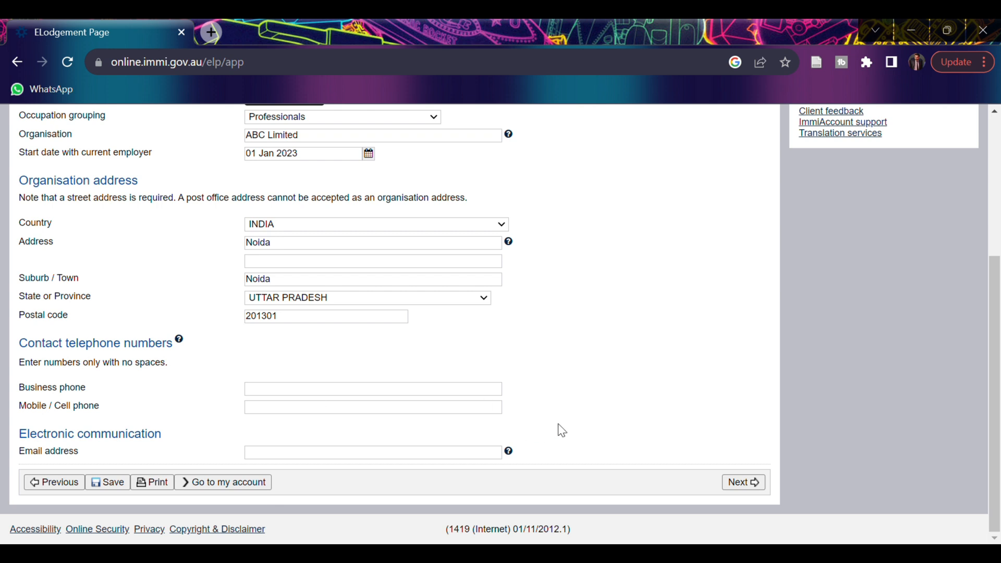
click(735, 483)
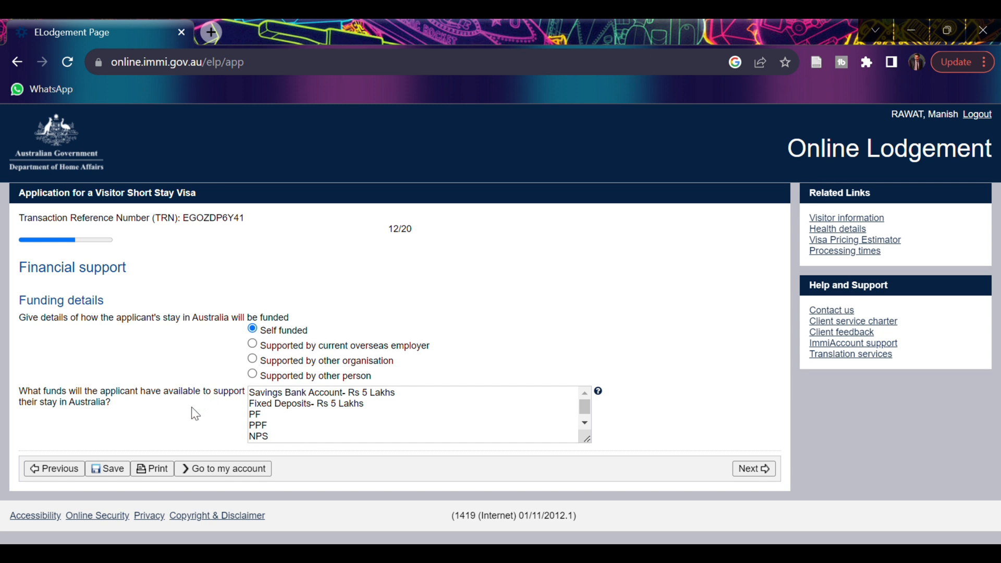
Step: Examine the listed funds available for the stay, including savings, fixed deposits, PF, PPF and NPS, and the field's character allowance
click(315, 441)
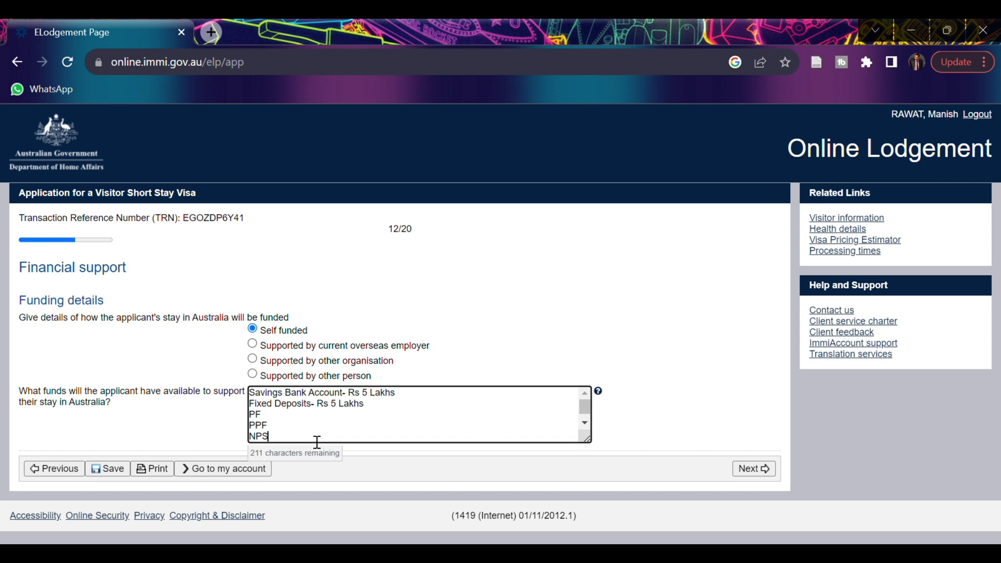
click(409, 412)
click(290, 423)
click(285, 431)
click(285, 439)
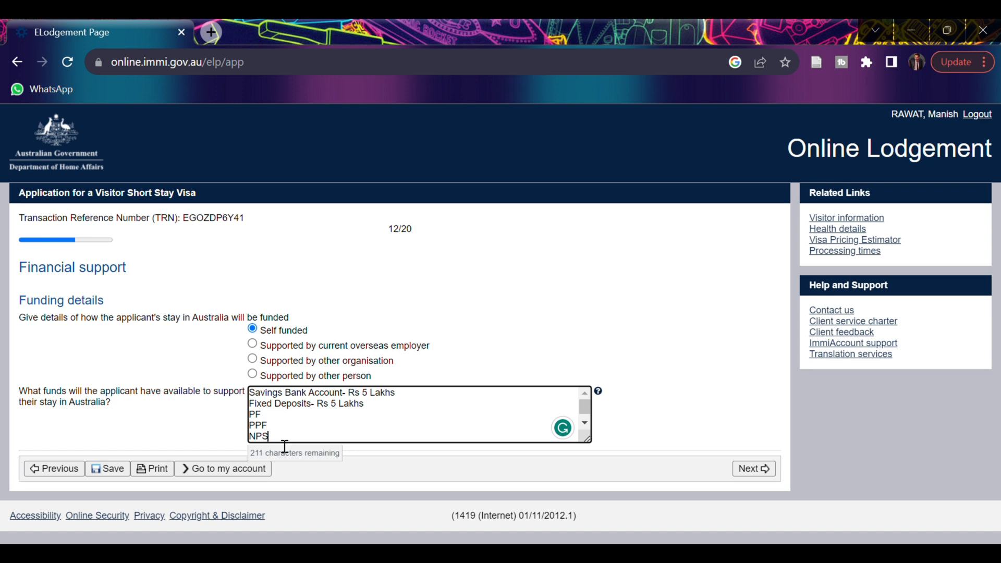
click(225, 431)
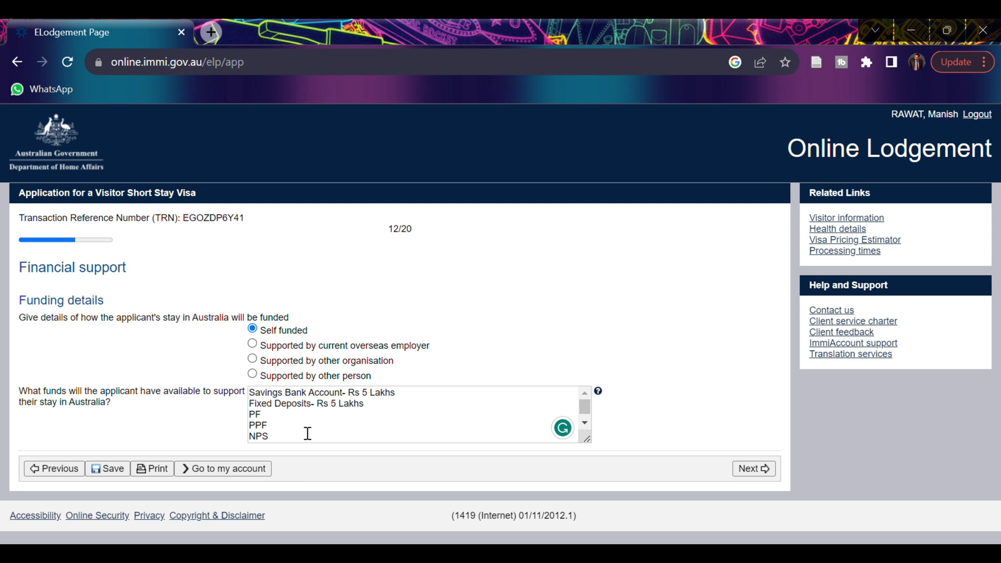
click(342, 429)
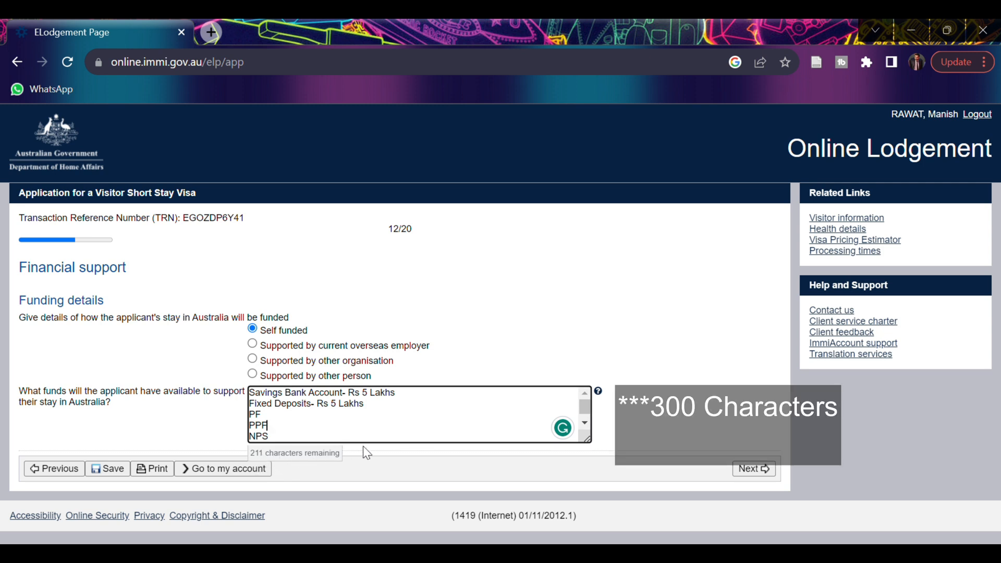
click(391, 439)
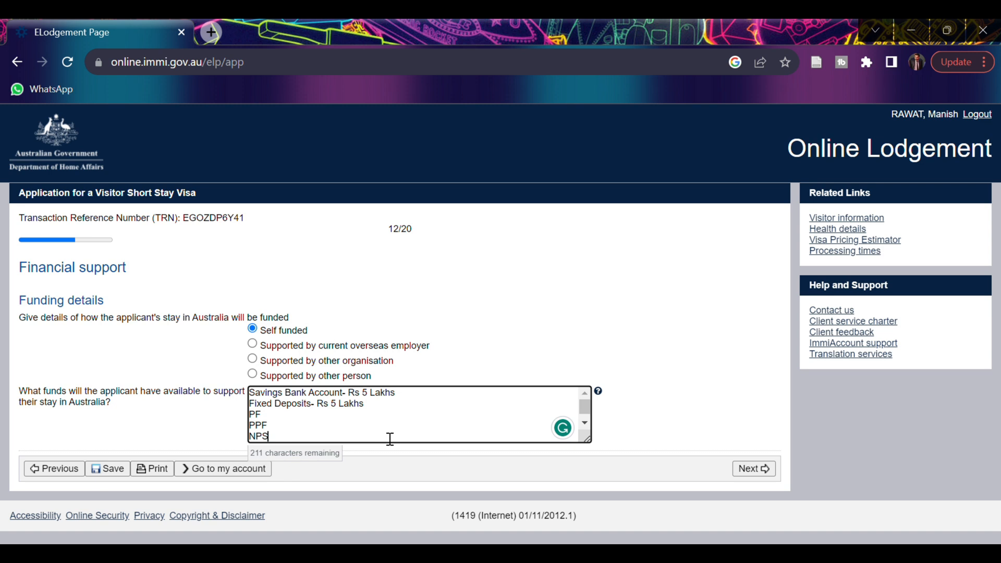
Step: Try Supported by current overseas employer as the funding option, restore Self funded, and continue from Financial support
click(515, 350)
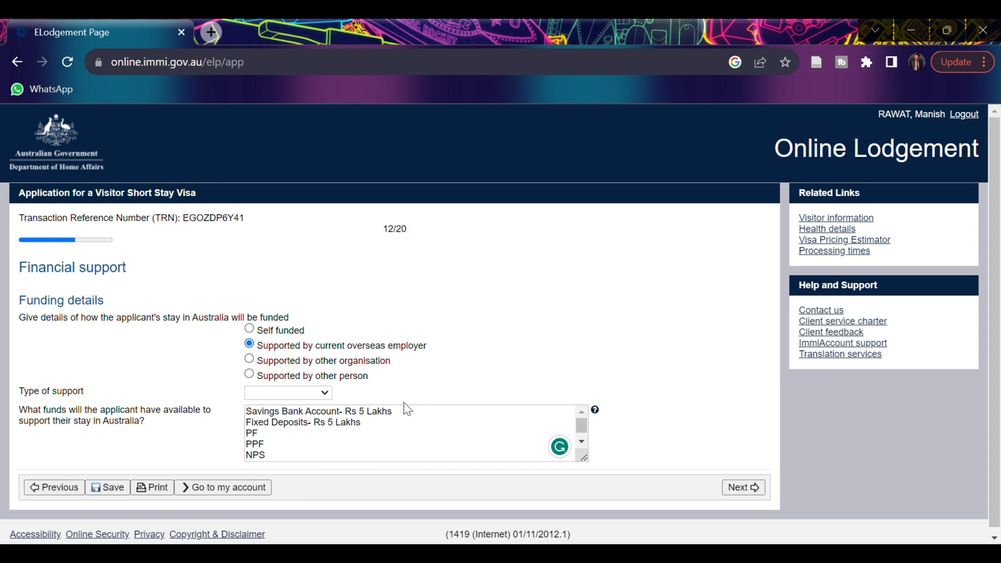
click(250, 328)
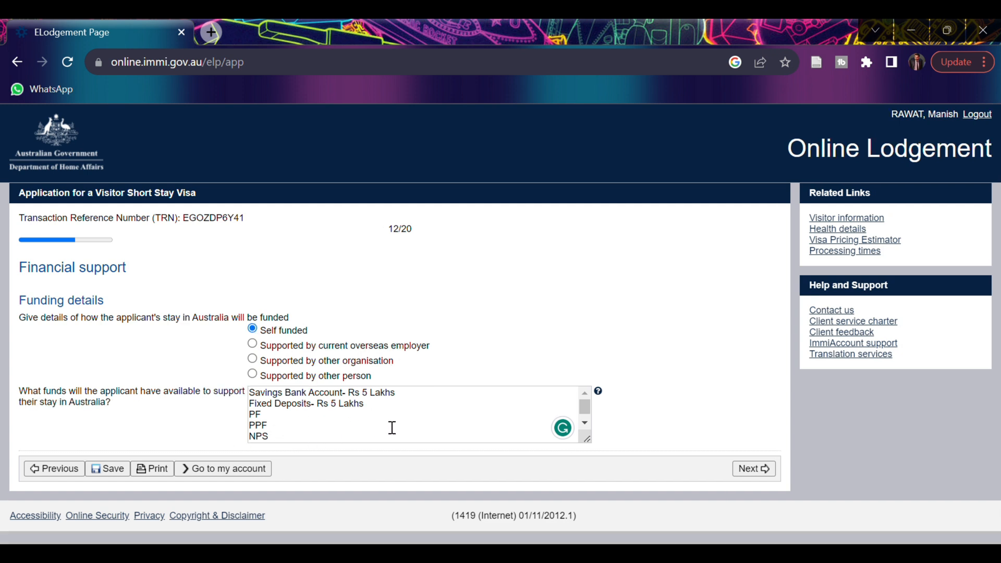
click(749, 470)
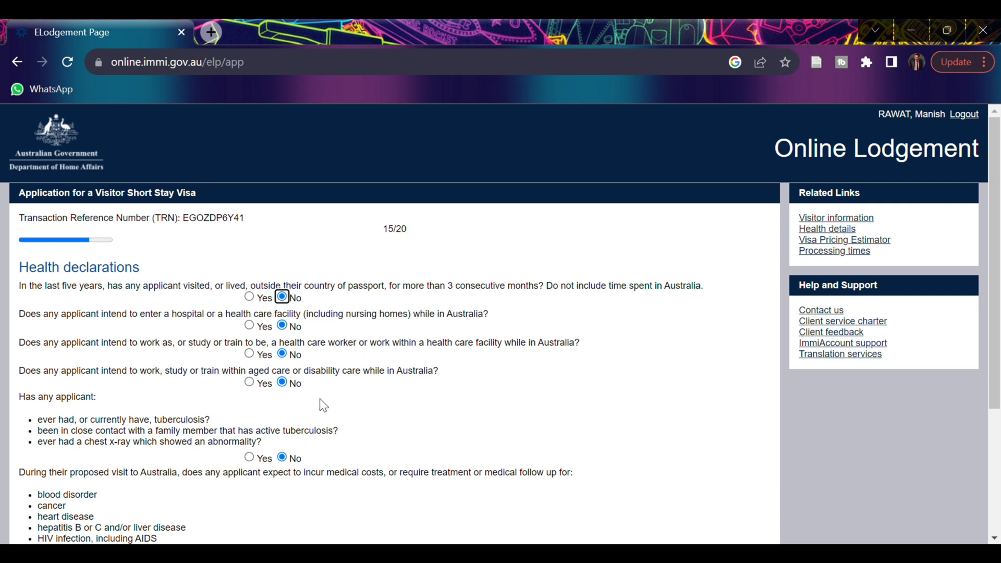
Step: Check that all Health declarations are answered No, and proceed to Character declarations
scroll(320, 402, down, 2)
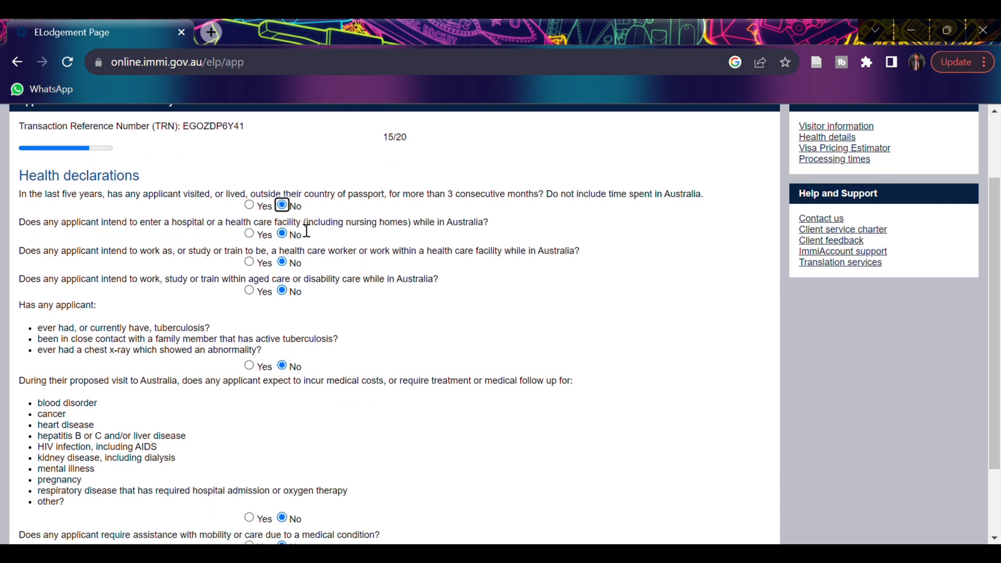
scroll(294, 373, down, 2)
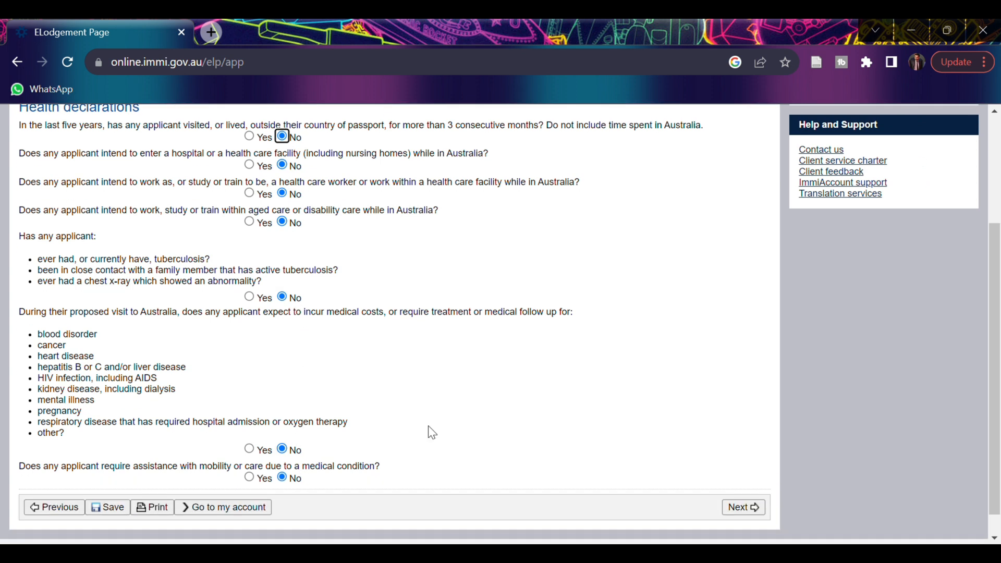
click(737, 514)
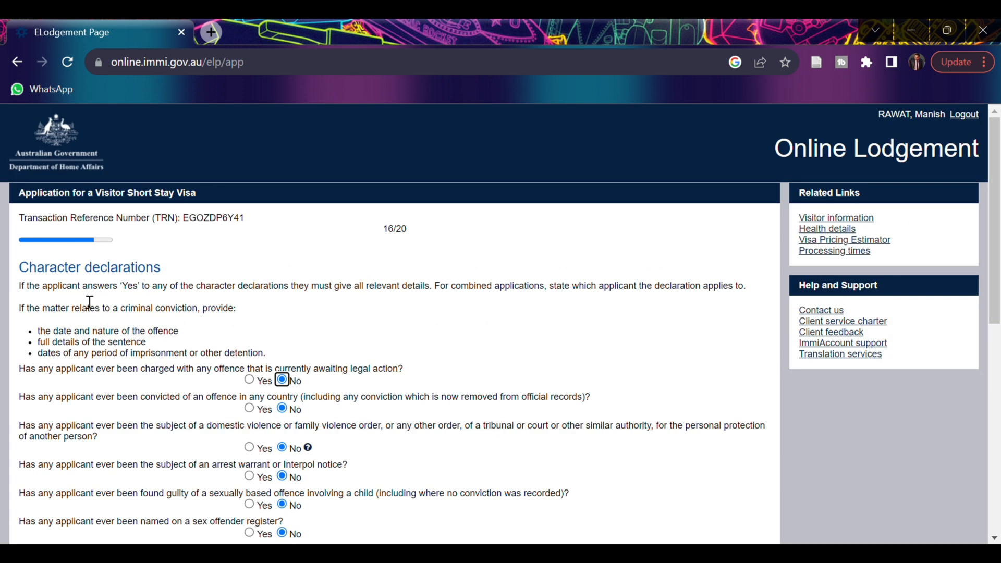
Step: Check the Character declarations on offences, security, military service, overstays and debts for No answers, and proceed to Visa history
scroll(207, 317, down, 2)
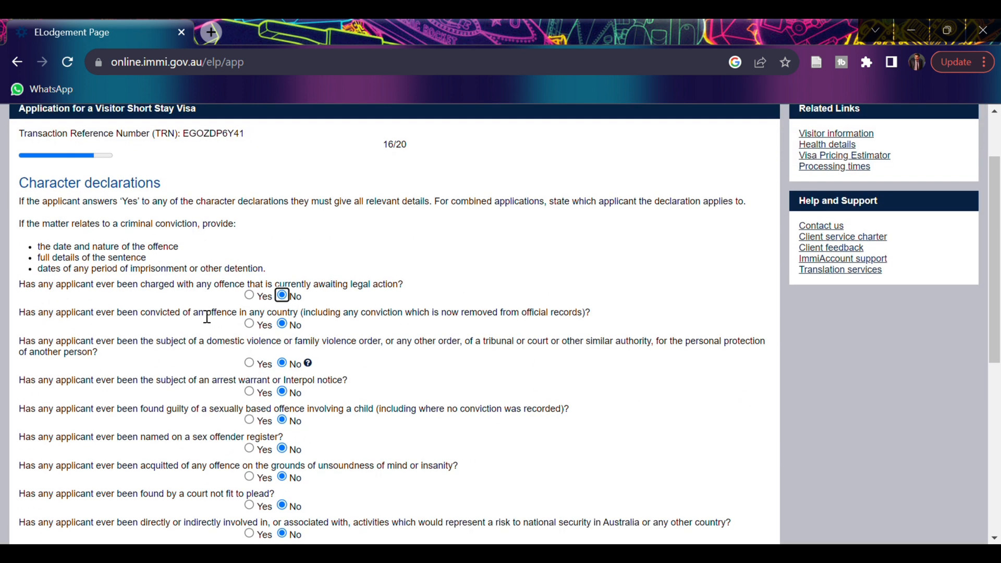
scroll(156, 342, down, 3)
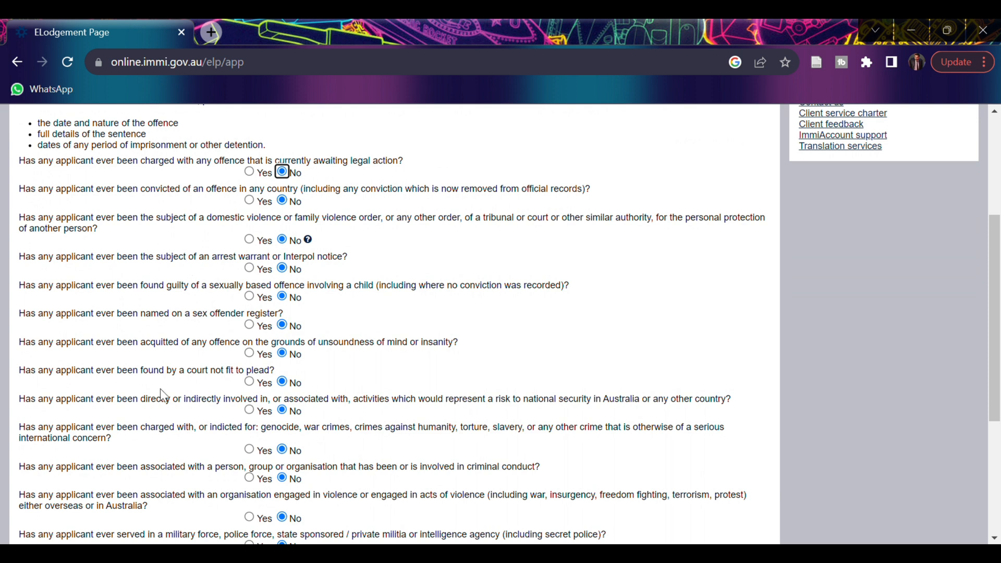
scroll(372, 387, down, 3)
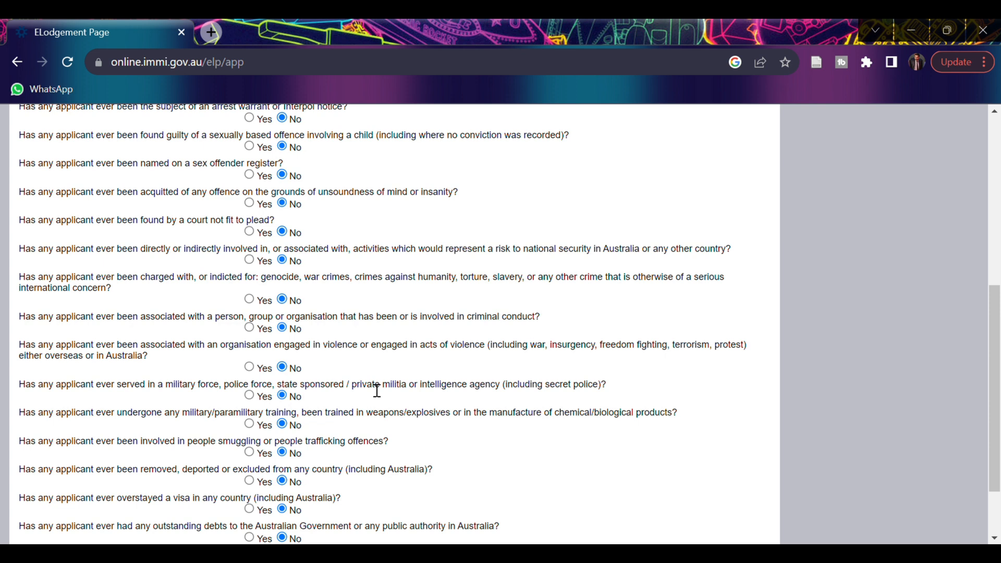
scroll(415, 396, up, 4)
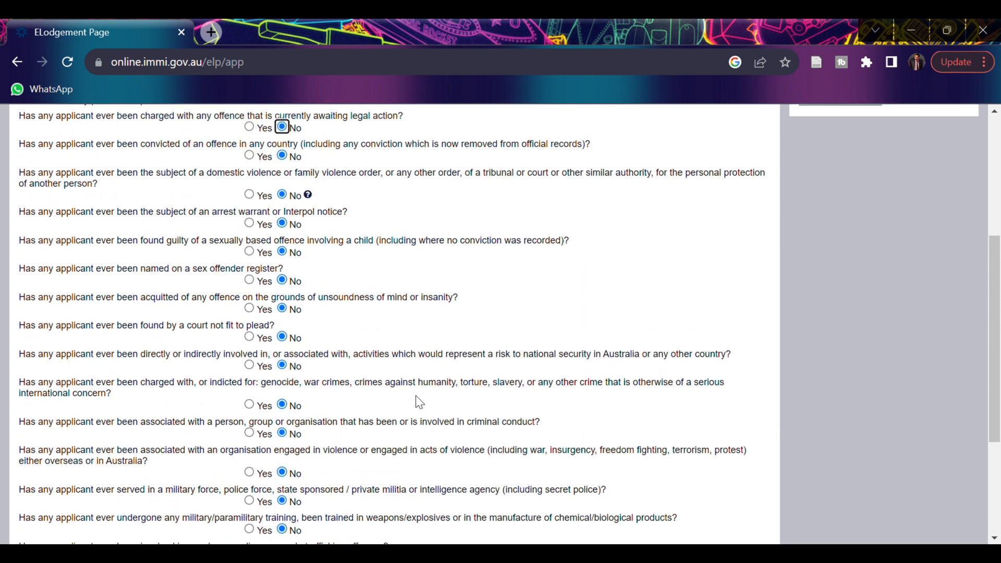
scroll(420, 402, down, 5)
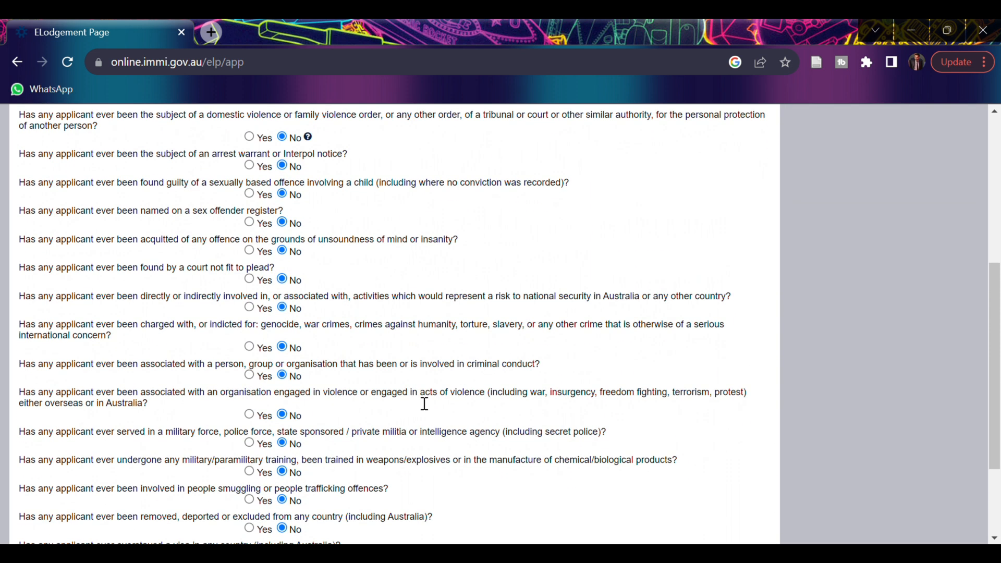
scroll(415, 396, up, 6)
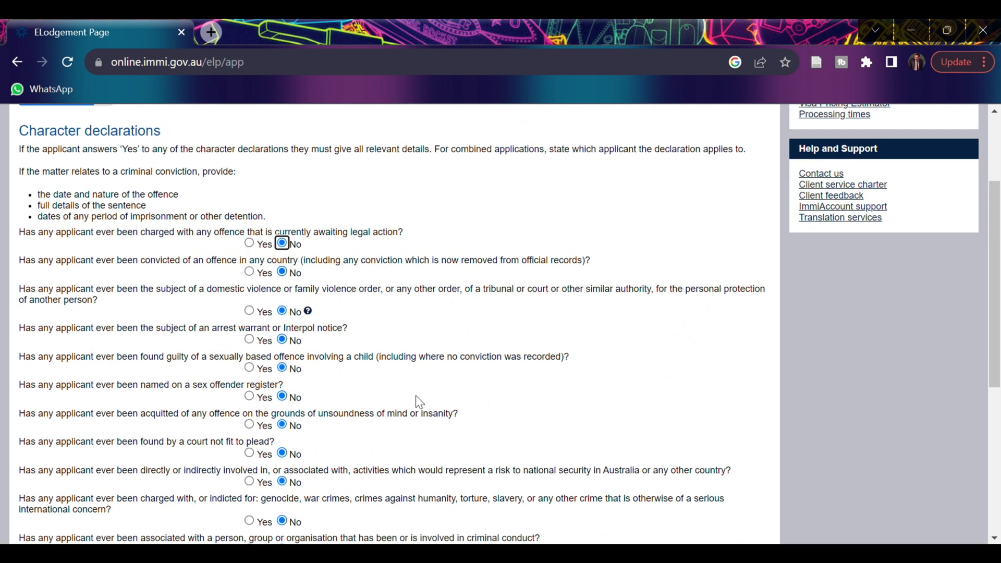
click(134, 305)
scroll(434, 383, down, 6)
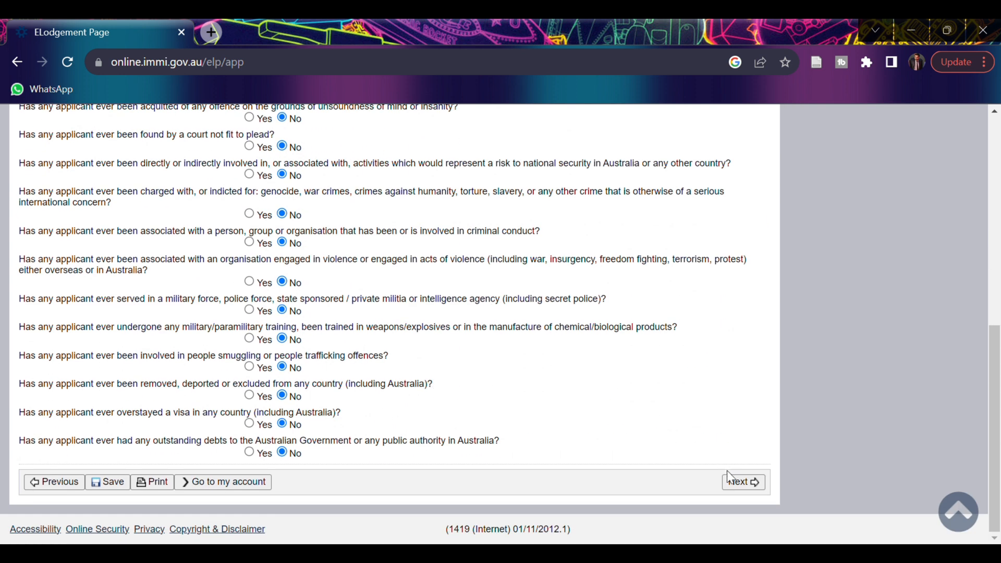
click(740, 481)
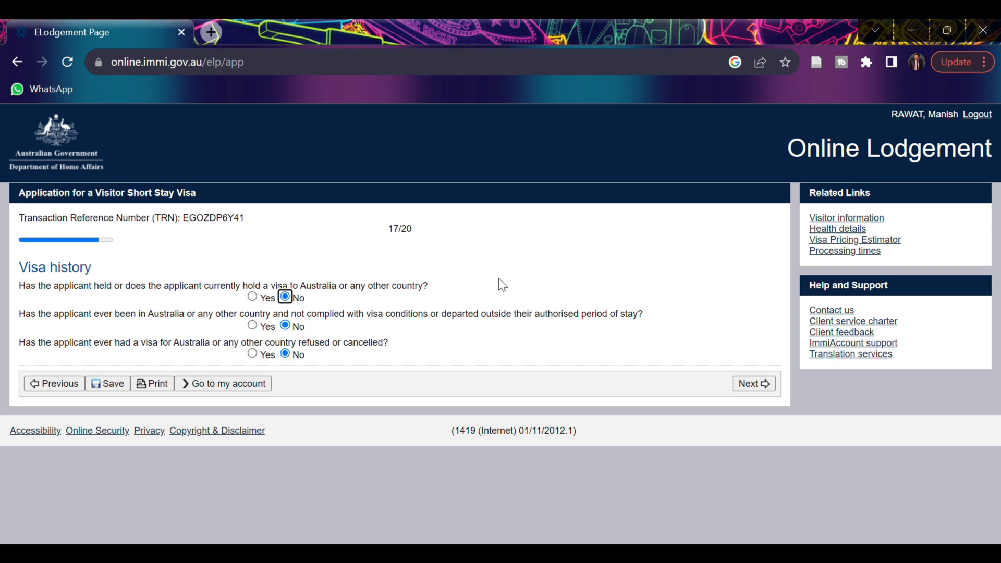
Step: Try Yes for holding a visa and for non-compliance with visa conditions, switching each answer back to No
click(254, 297)
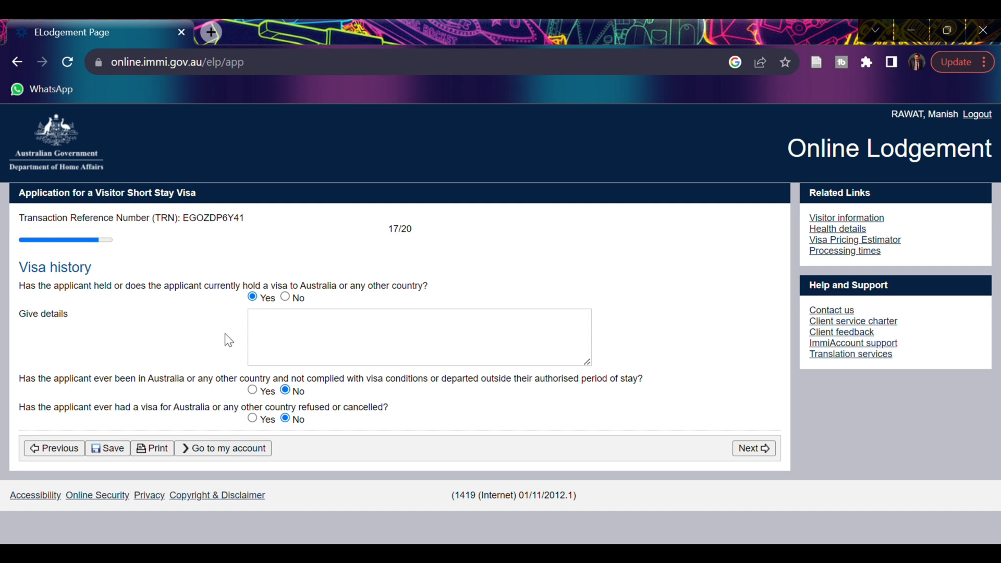
click(286, 297)
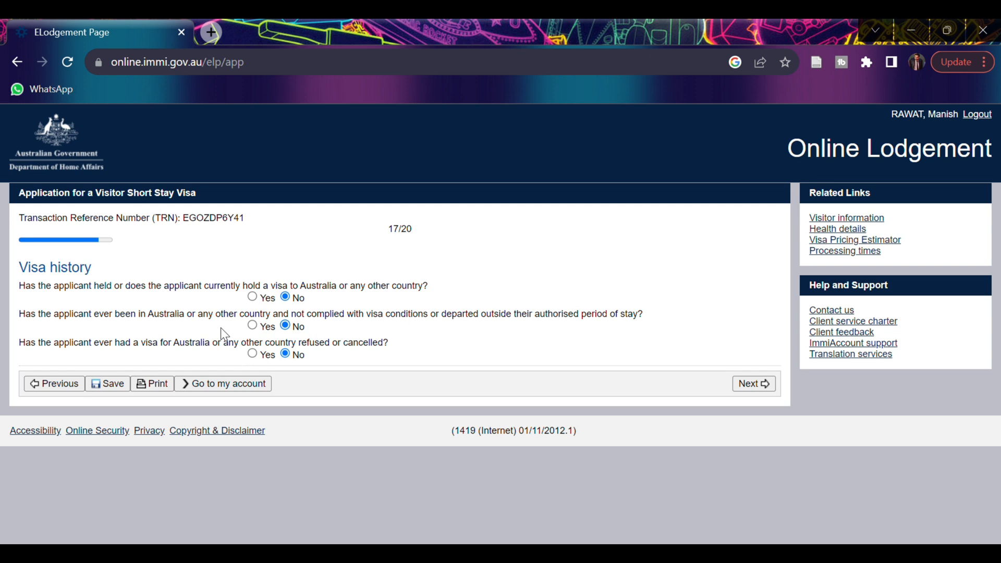
click(253, 326)
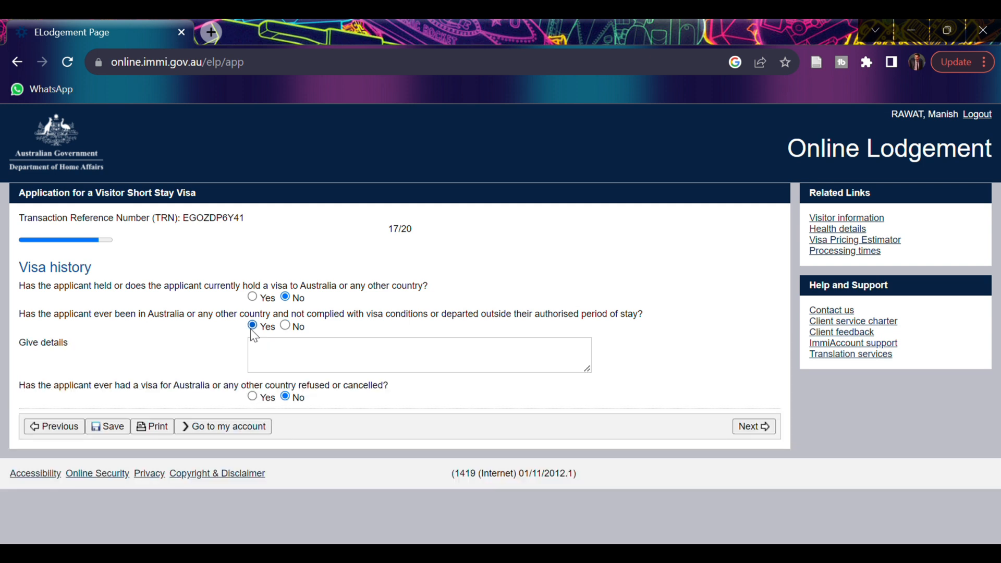
click(286, 327)
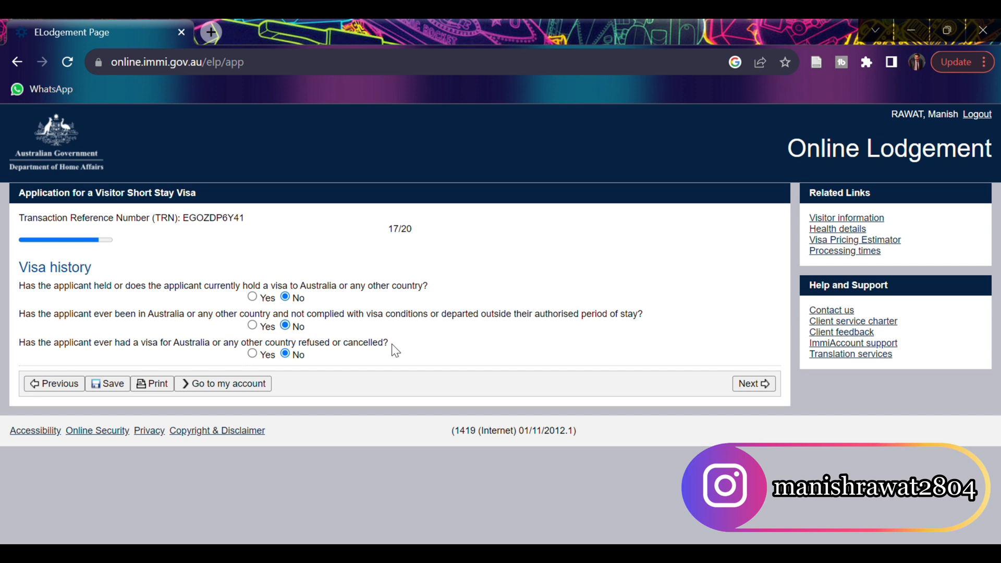
Step: Try Yes for a refused or cancelled visa, look at its details field, restore No, and continue from Visa history
click(252, 355)
click(279, 382)
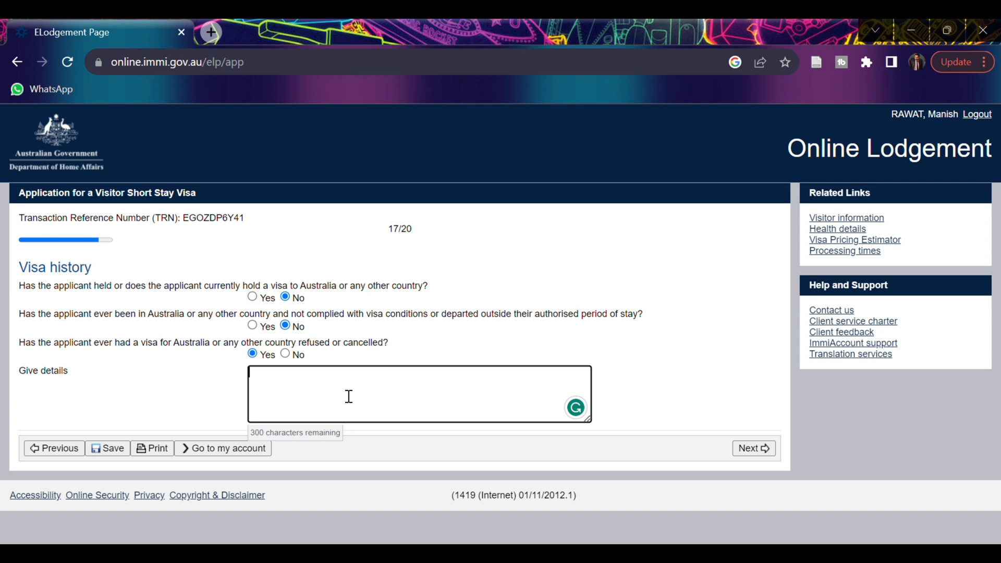
click(285, 354)
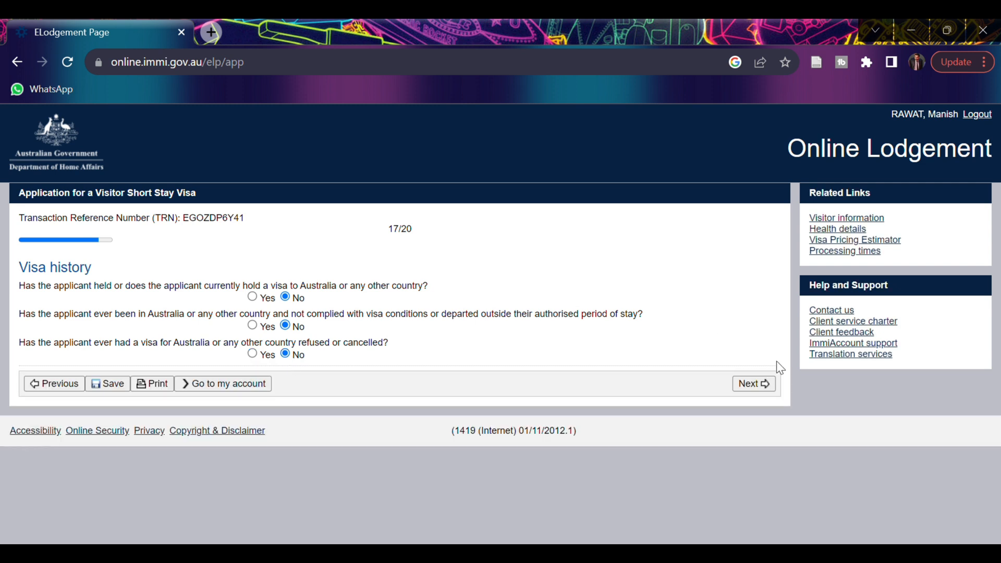
click(757, 389)
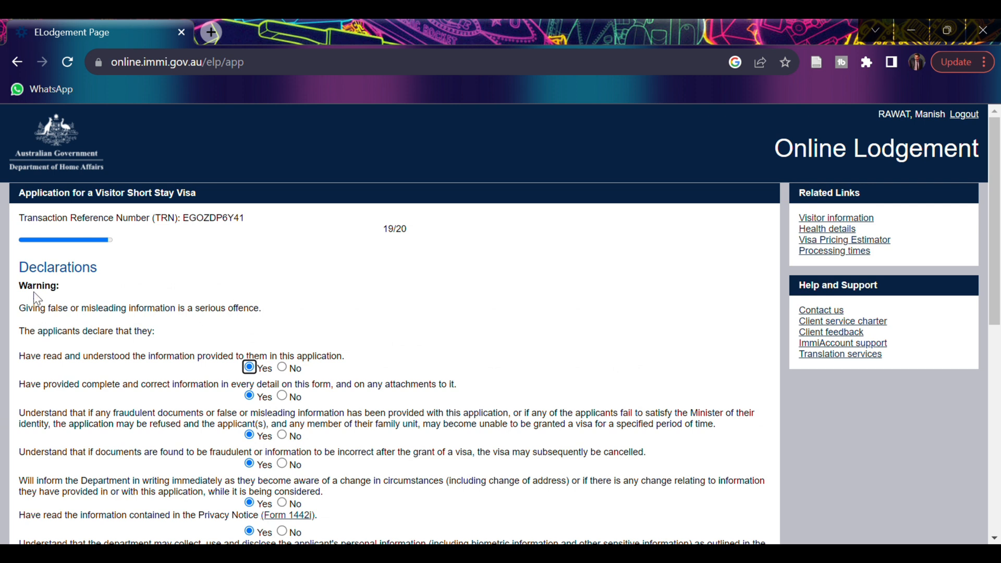
Step: Check that every statement on the Declarations page is answered Yes, and proceed to the Priority Consideration service page
scroll(159, 379, down, 2)
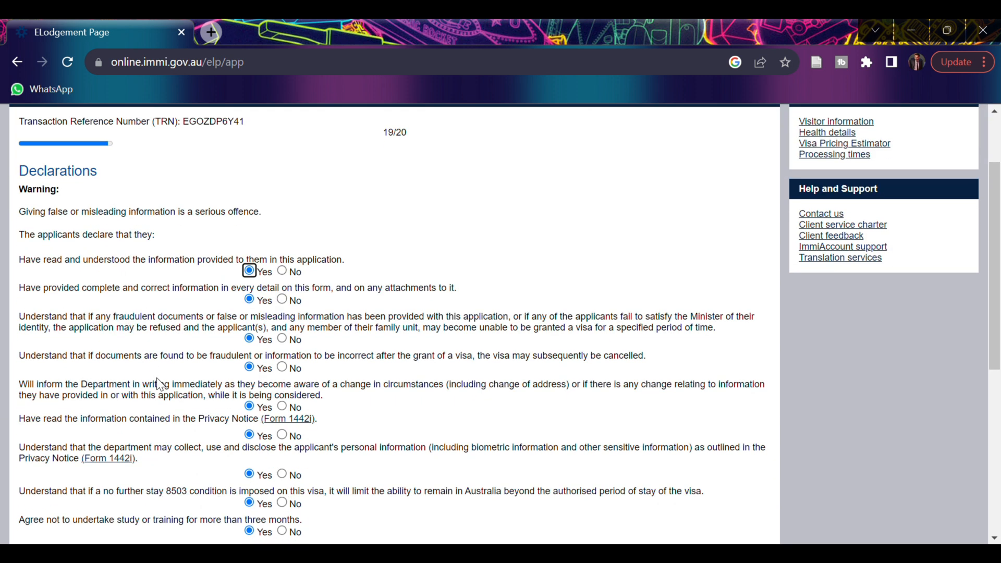
scroll(191, 391, down, 2)
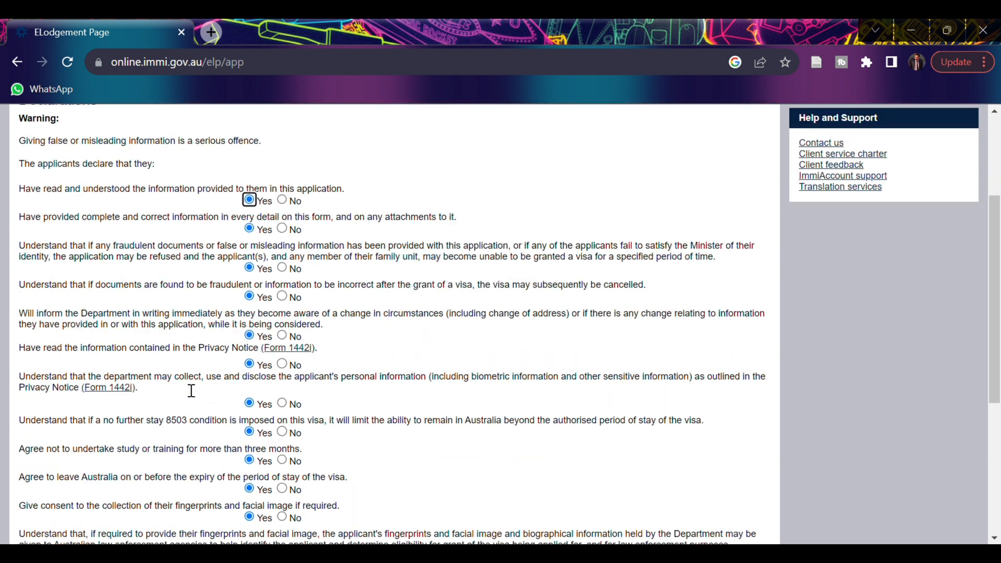
scroll(191, 391, down, 2)
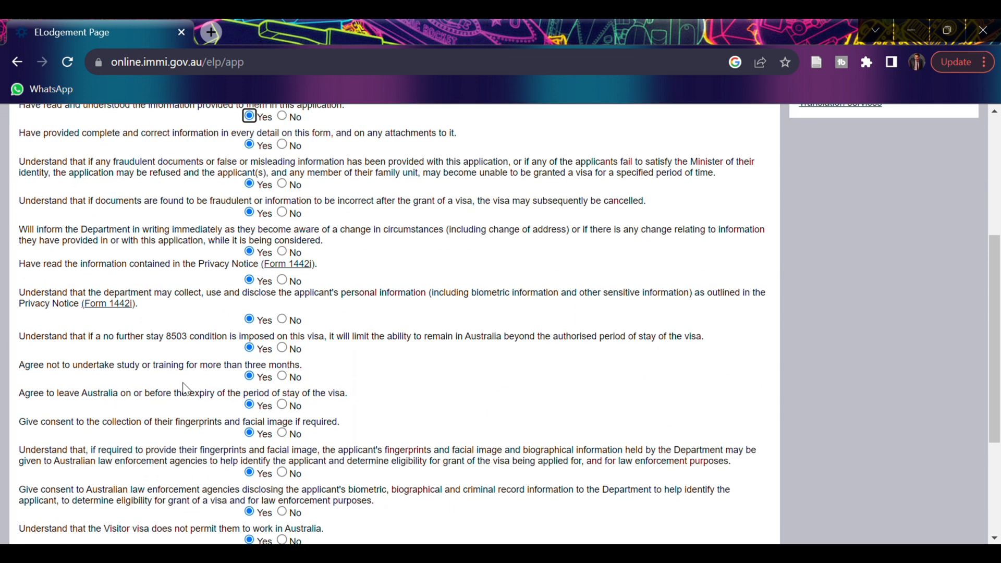
scroll(186, 388, down, 4)
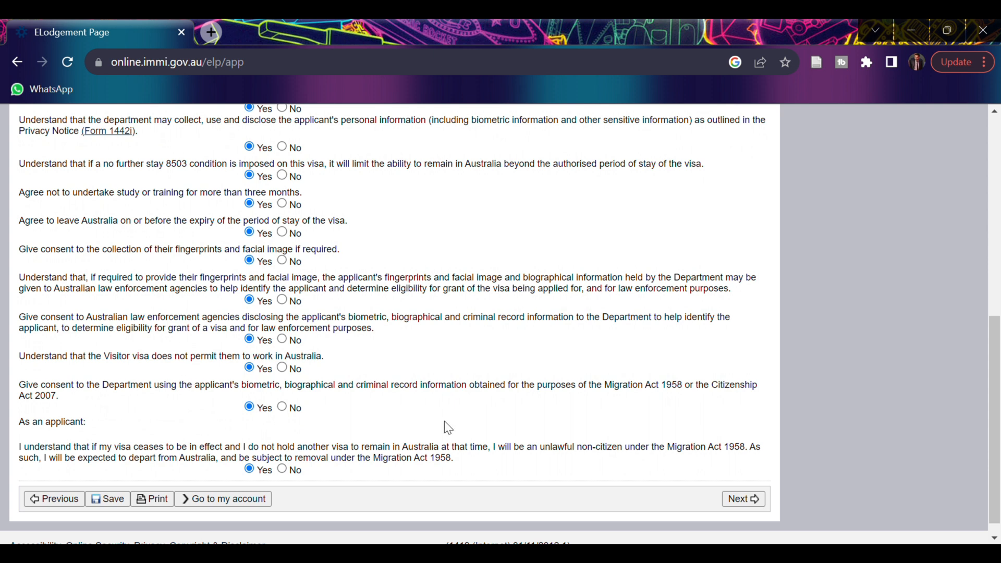
click(746, 500)
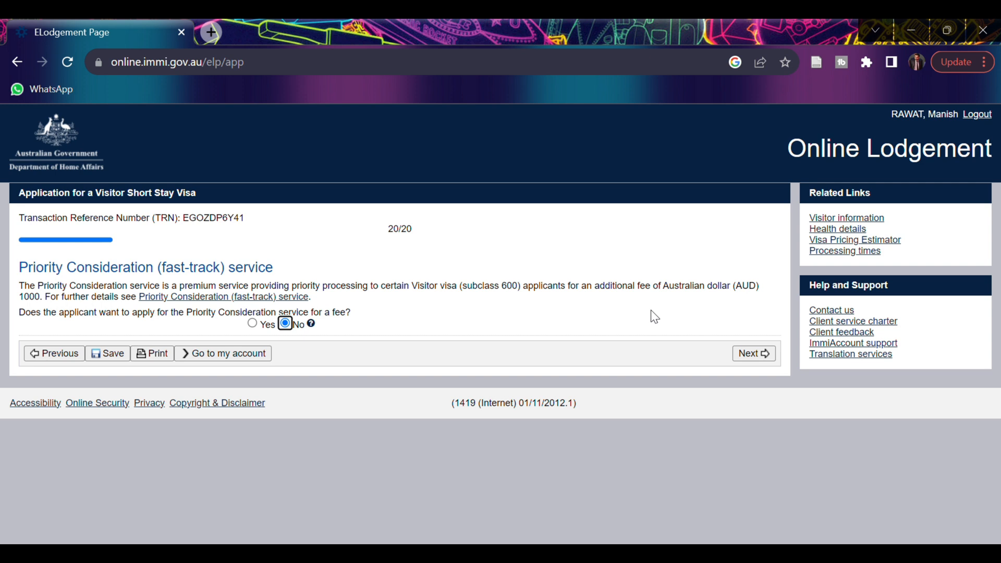
Step: Continue from Priority Consideration with No selected, and check the Application context answers on the Review Page
click(417, 366)
click(753, 359)
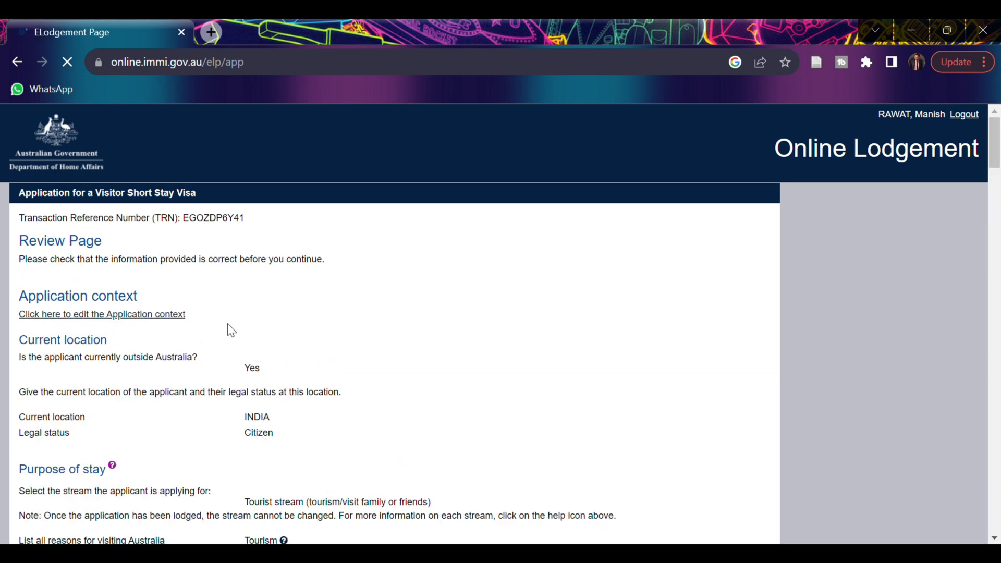
scroll(228, 327, down, 3)
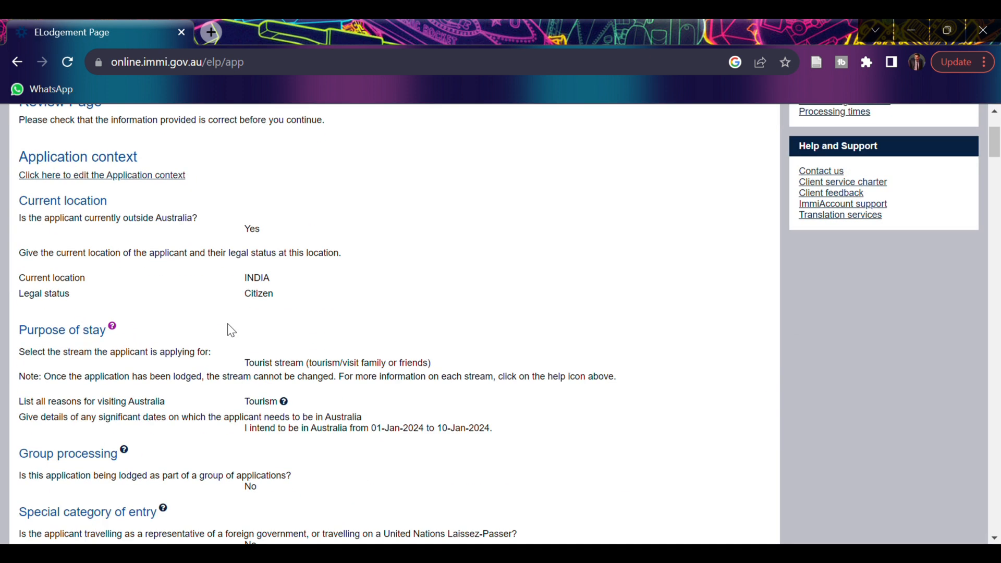
scroll(232, 330, down, 3)
scroll(228, 326, down, 8)
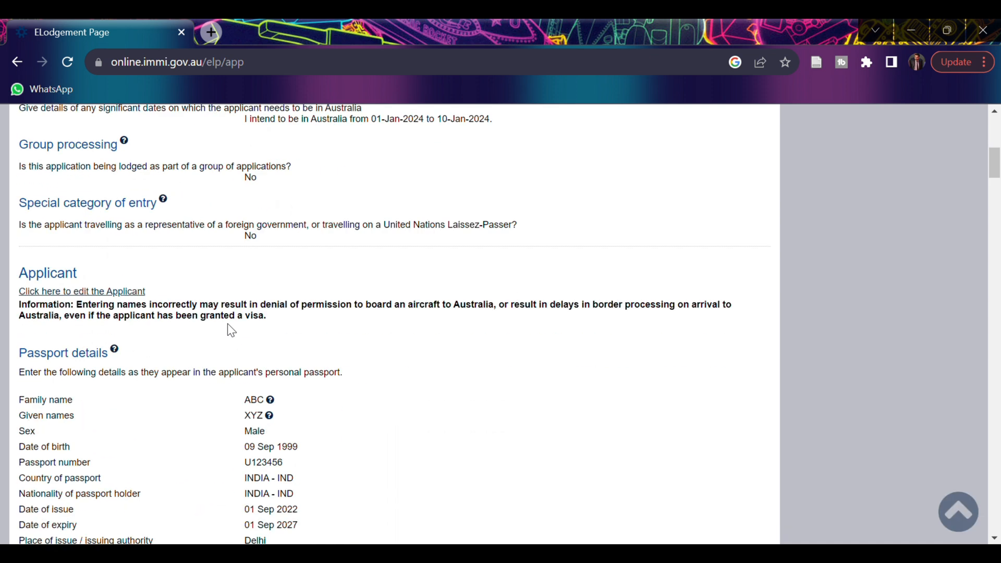
Step: Check the applicant's passport details, national identity card details and place of birth on the Review Page
scroll(228, 329, down, 7)
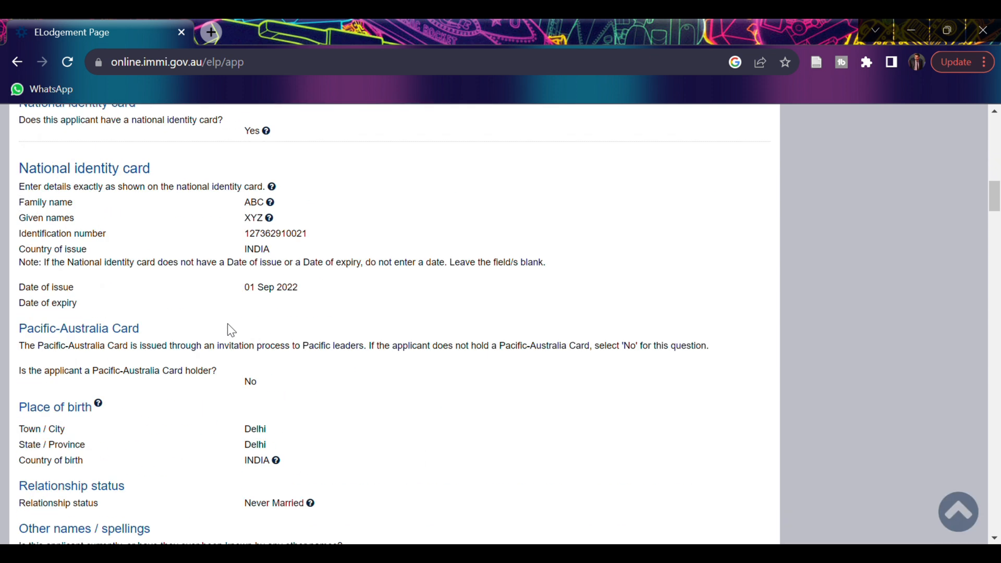
scroll(228, 329, up, 13)
scroll(235, 331, down, 5)
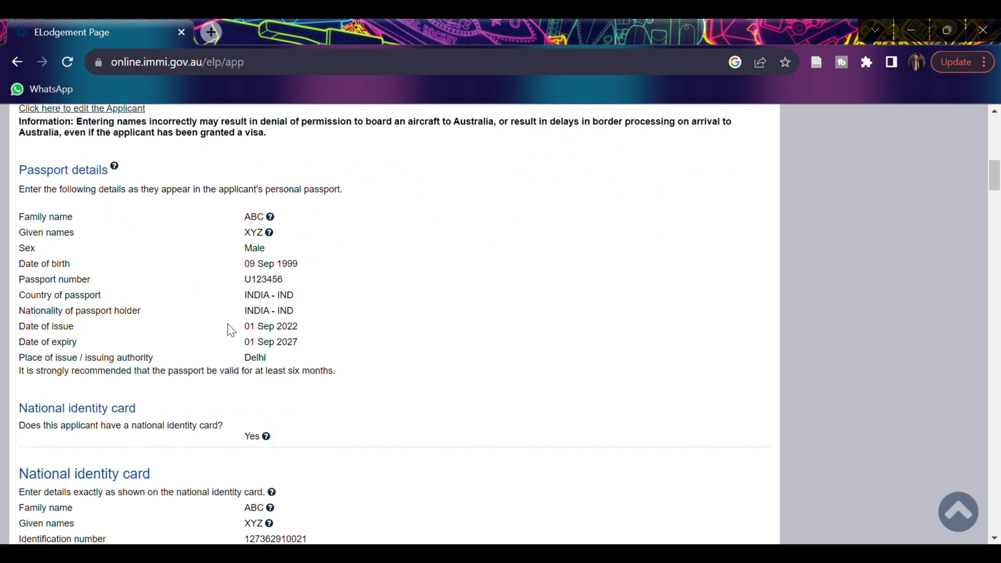
scroll(228, 329, up, 7)
scroll(228, 328, down, 3)
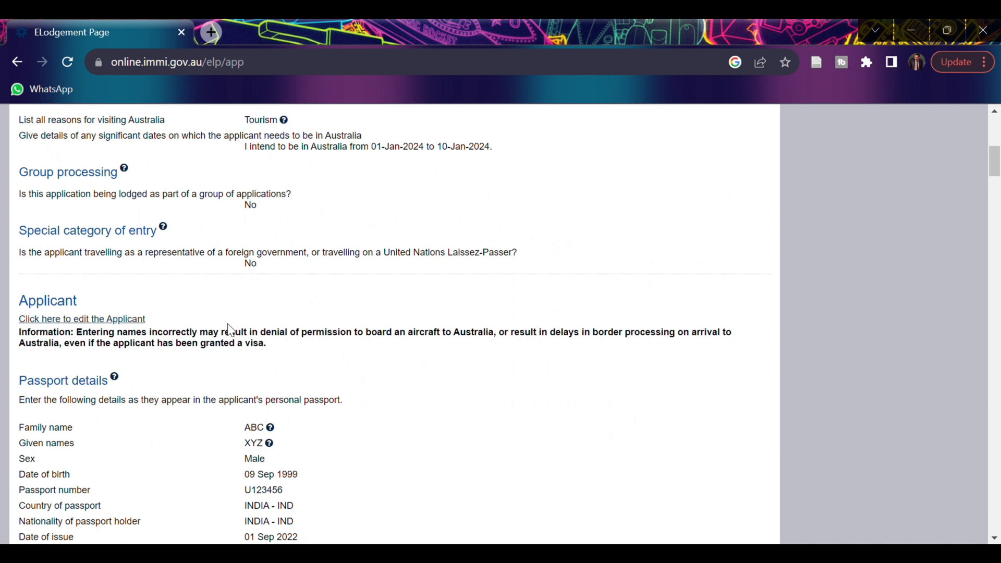
scroll(229, 330, down, 5)
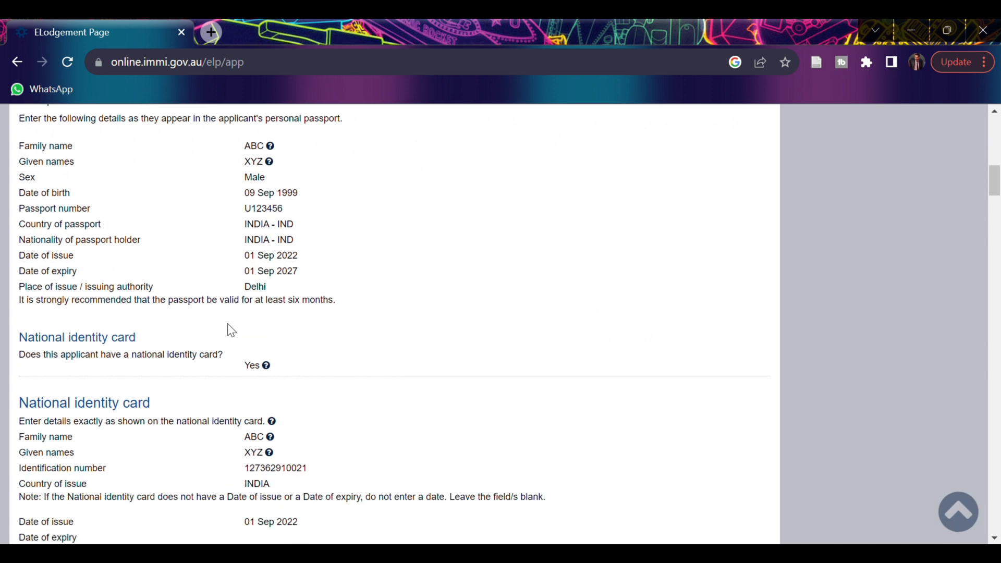
scroll(230, 330, down, 8)
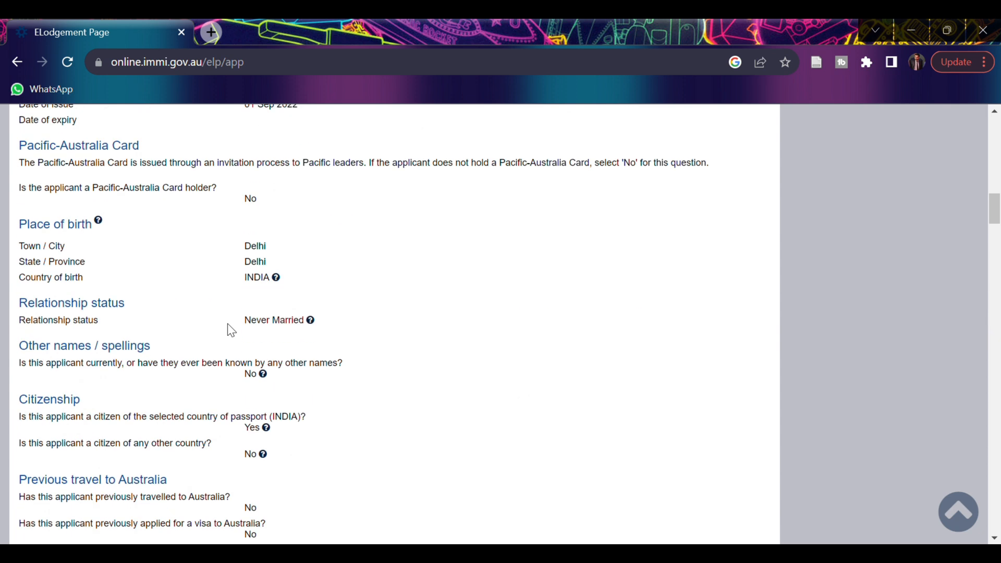
Step: Check the remaining Review Page sections from Relationship status through Priority Consideration, and proceed to Attach documents
scroll(228, 325, down, 2)
scroll(228, 325, down, 6)
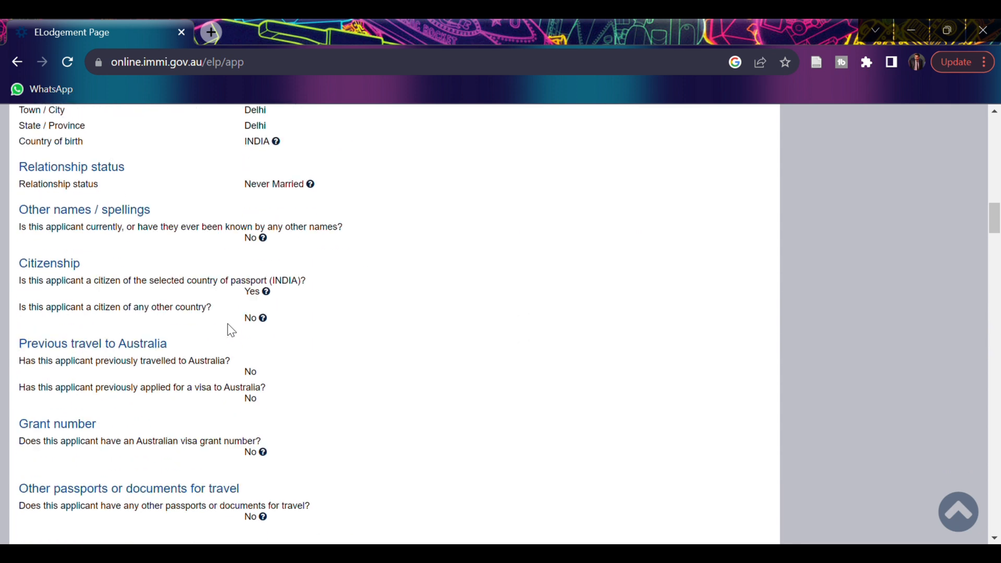
scroll(229, 330, down, 1)
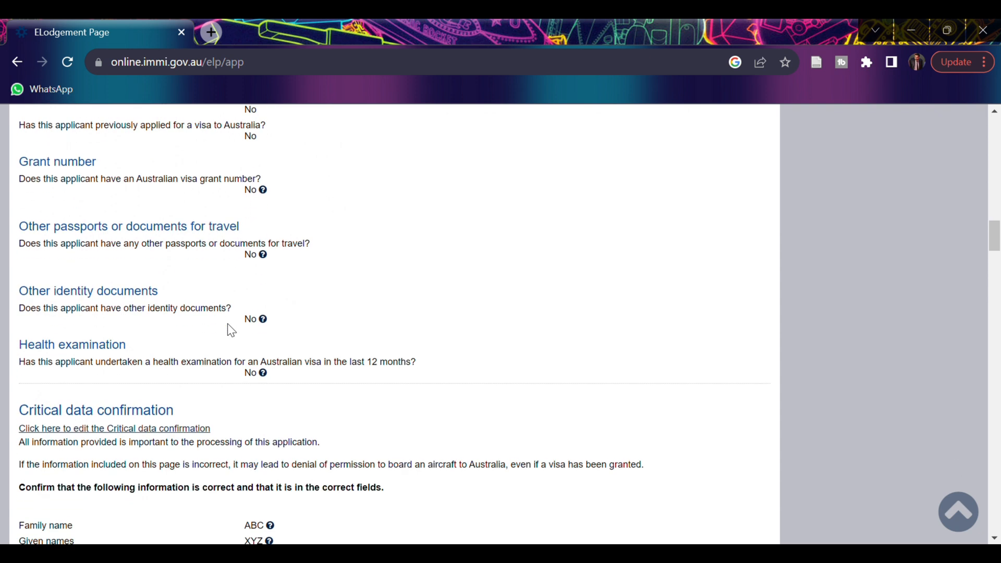
scroll(228, 325, down, 18)
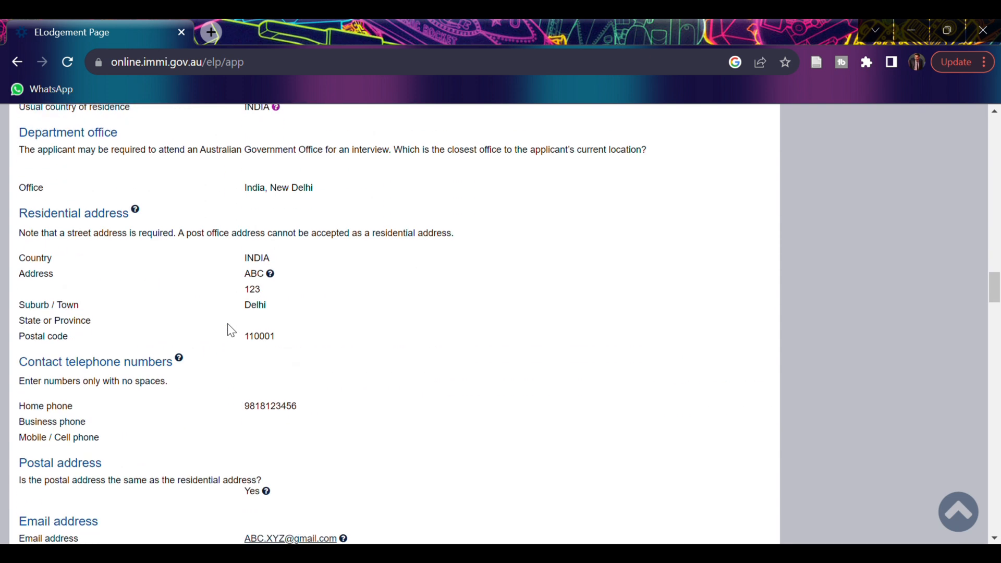
scroll(228, 325, down, 20)
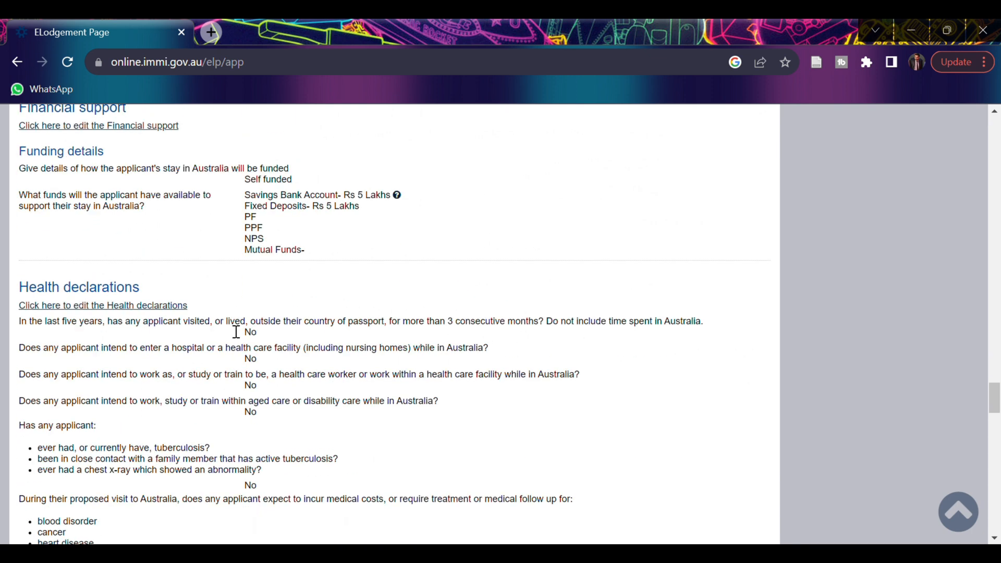
scroll(237, 332, down, 20)
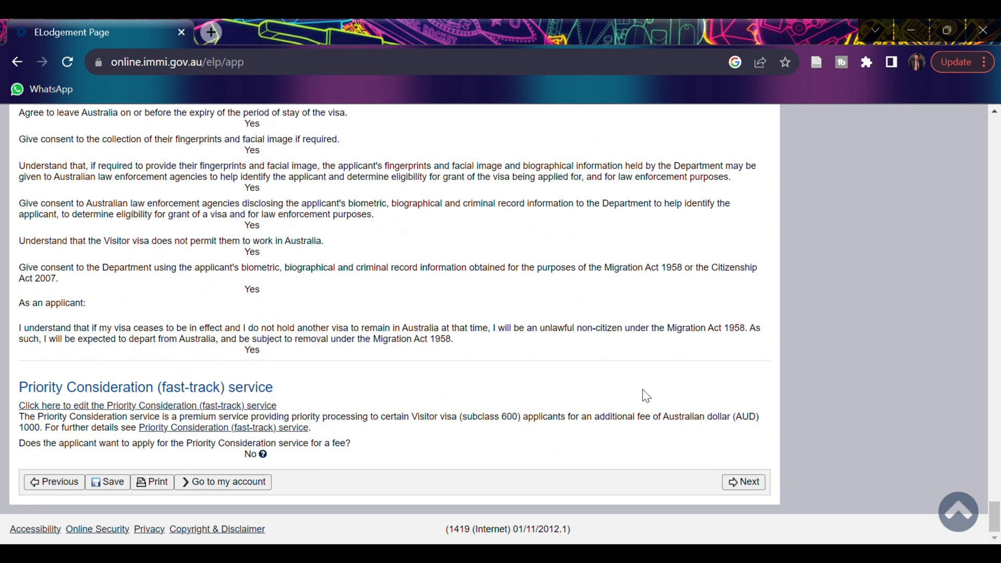
click(746, 488)
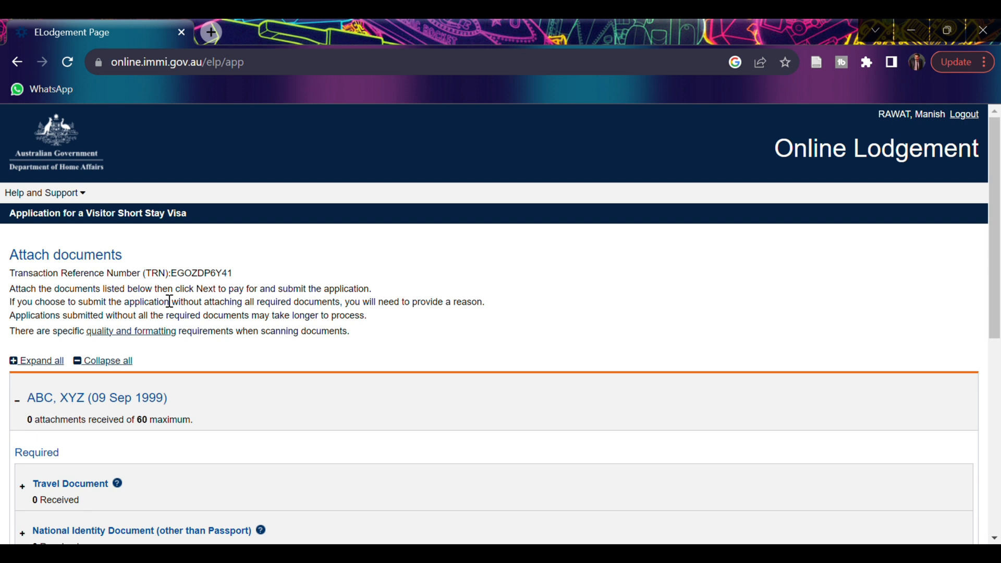
Step: Examine the attachment instructions and the Required and Recommended document categories on the Attach documents page
scroll(170, 302, down, 1)
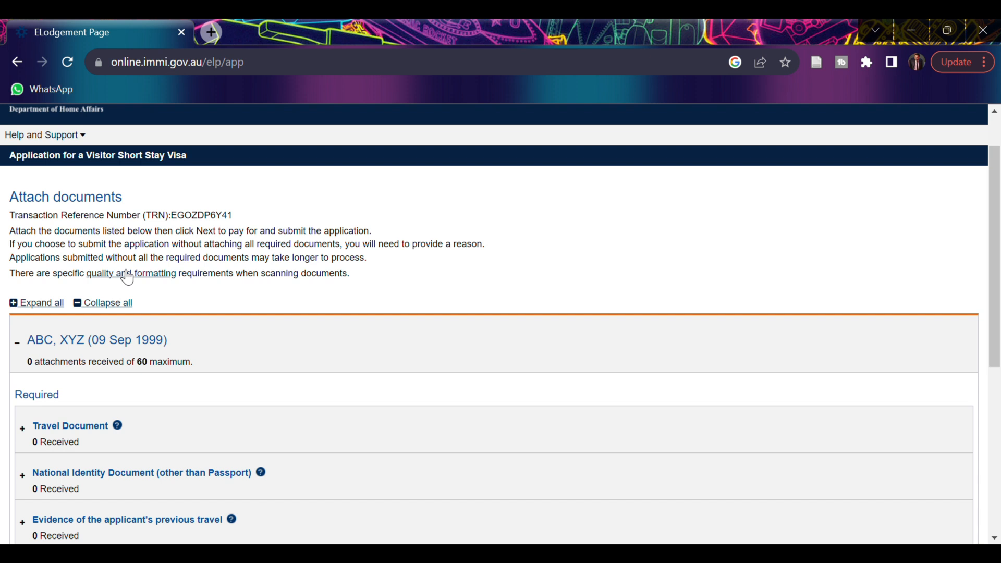
scroll(128, 279, down, 3)
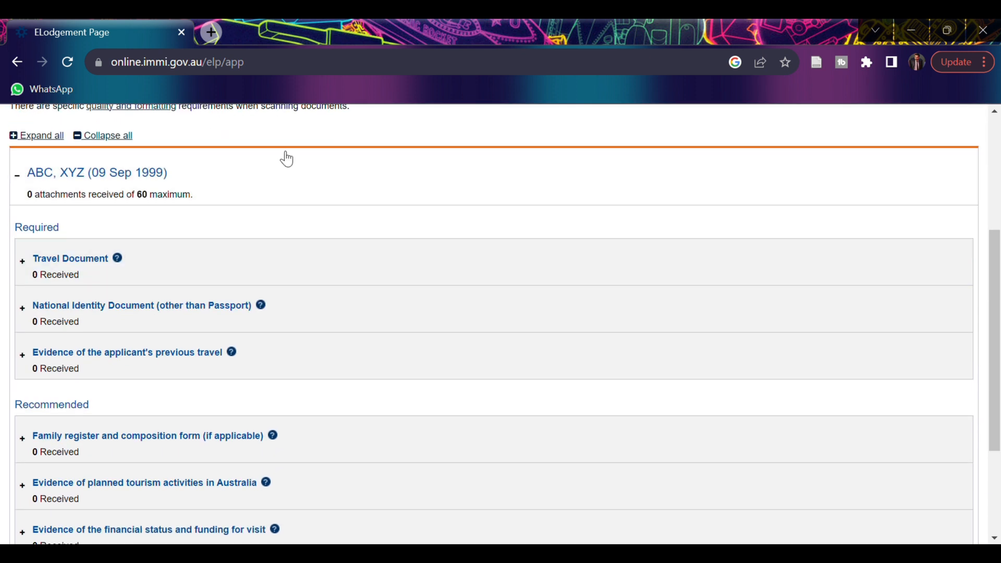
scroll(287, 159, up, 3)
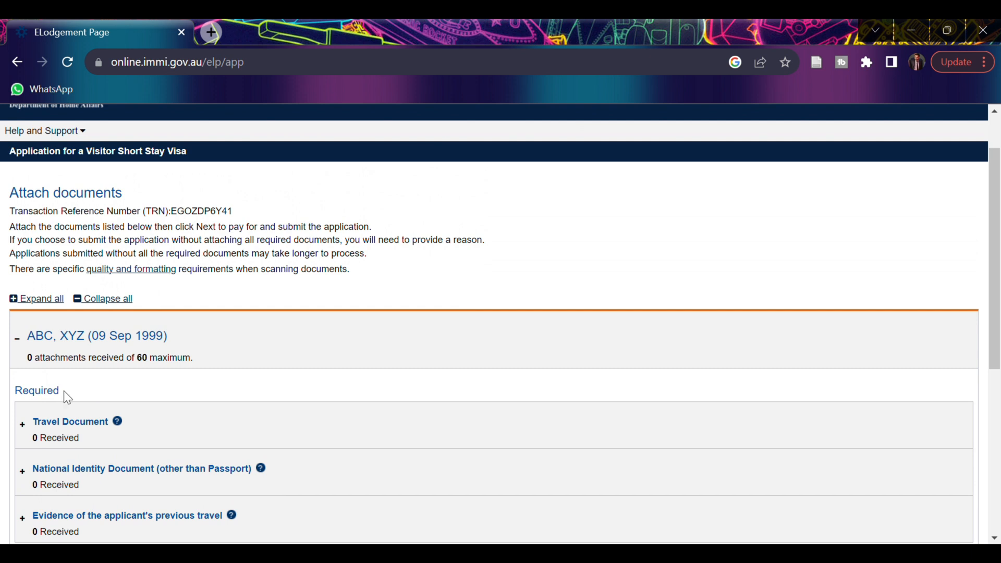
scroll(65, 392, down, 1)
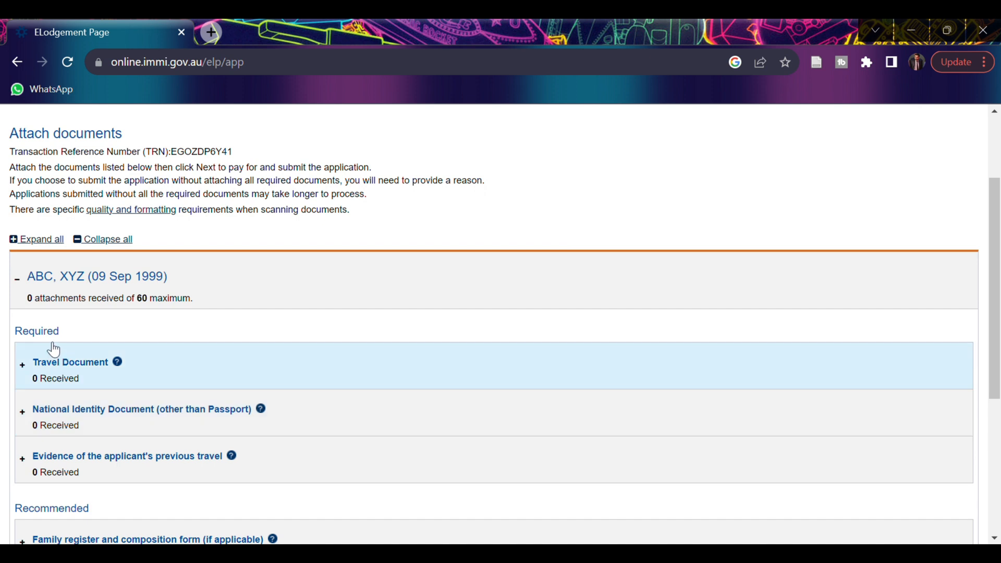
scroll(49, 347, down, 4)
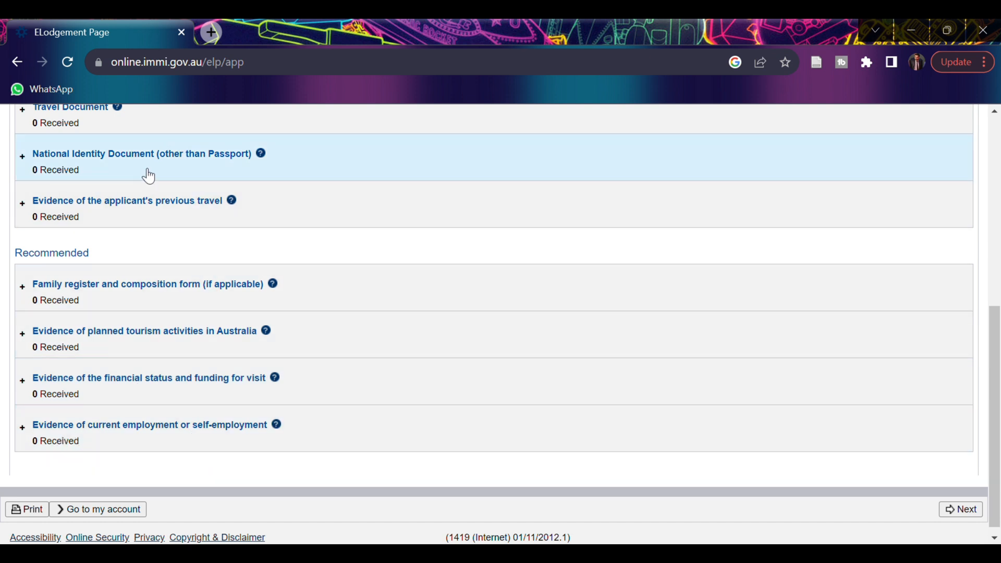
scroll(147, 175, up, 3)
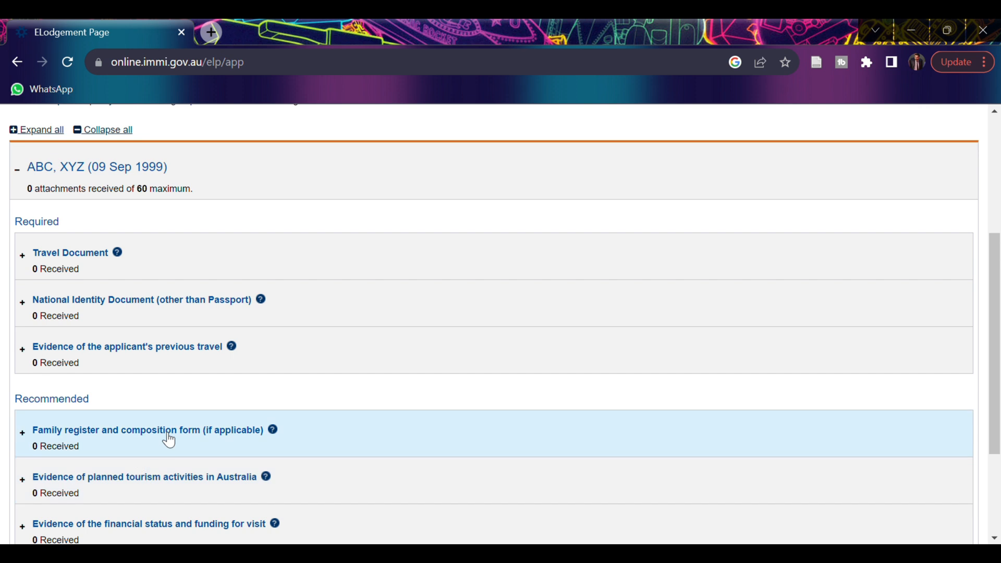
scroll(167, 441, down, 2)
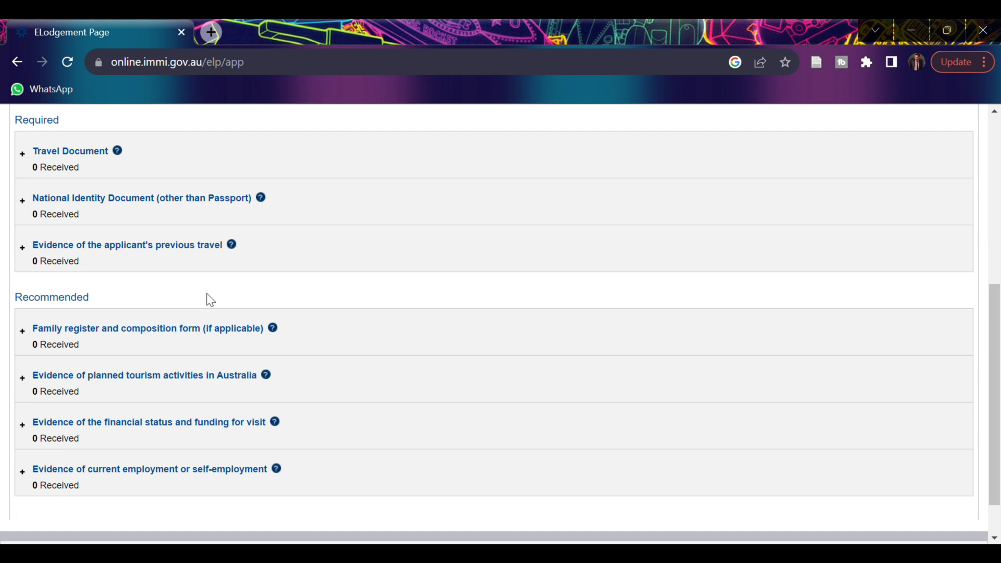
scroll(213, 300, up, 2)
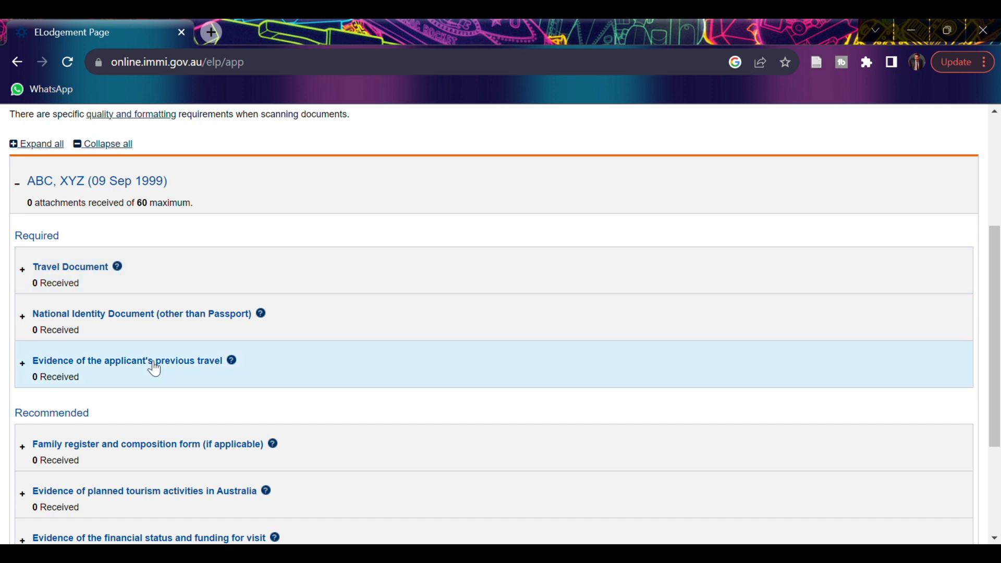
scroll(117, 464, down, 1)
scroll(117, 464, down, 1)
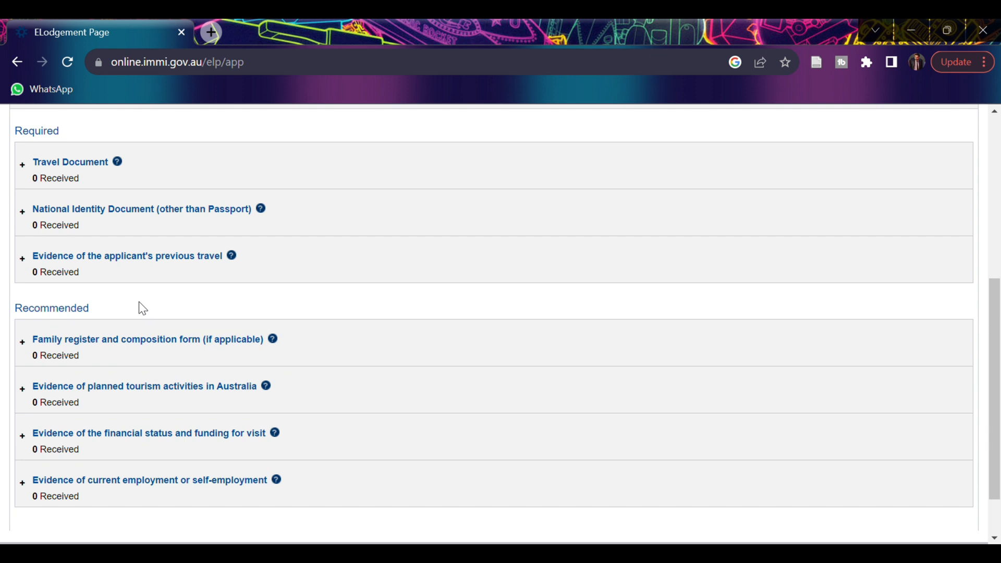
scroll(142, 309, up, 2)
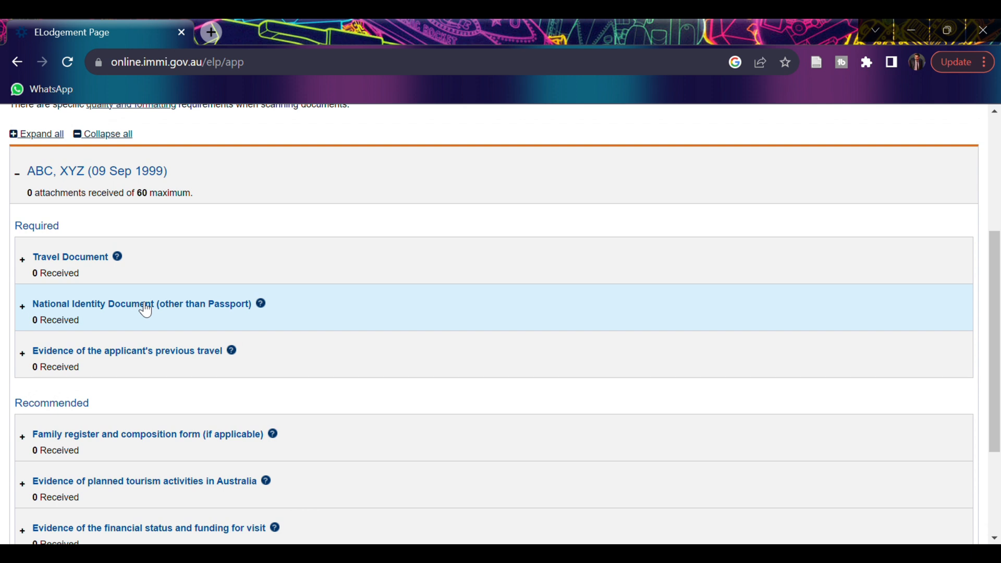
scroll(147, 227, up, 3)
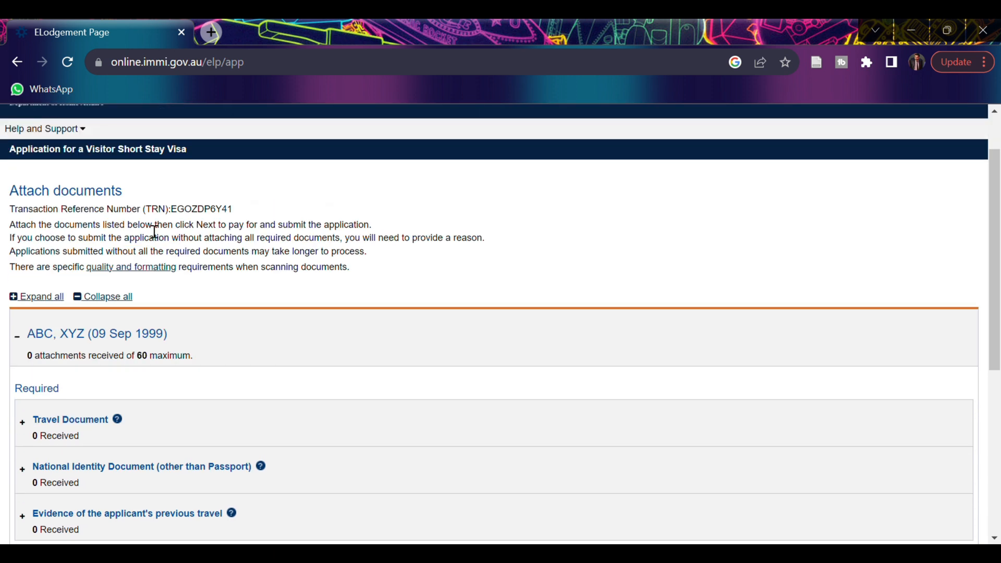
scroll(155, 231, down, 2)
scroll(152, 227, down, 3)
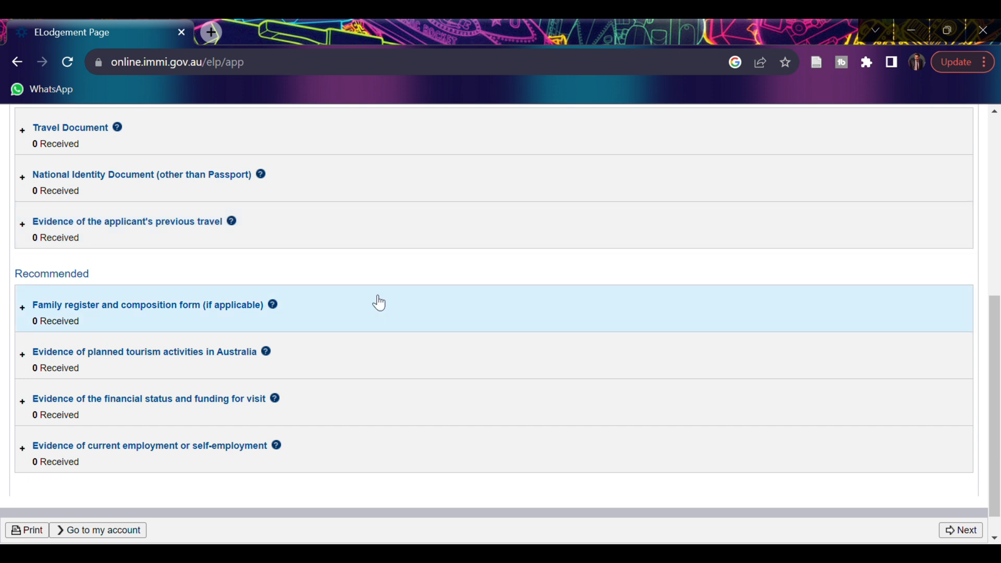
Step: Proceed without attachments, giving "Test Form" as the reason evidence cannot be provided, and submit the application to reach payment
click(961, 534)
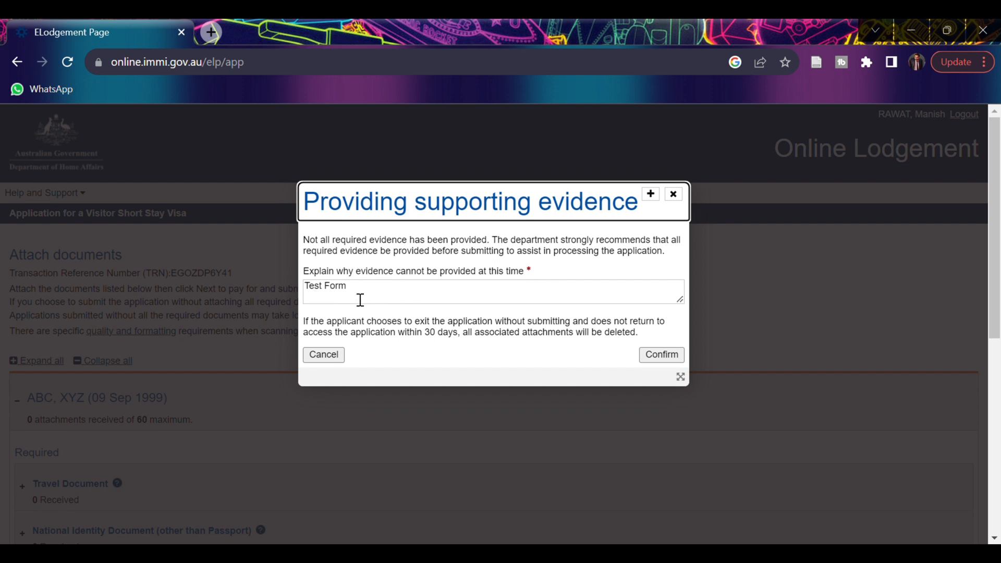
click(654, 360)
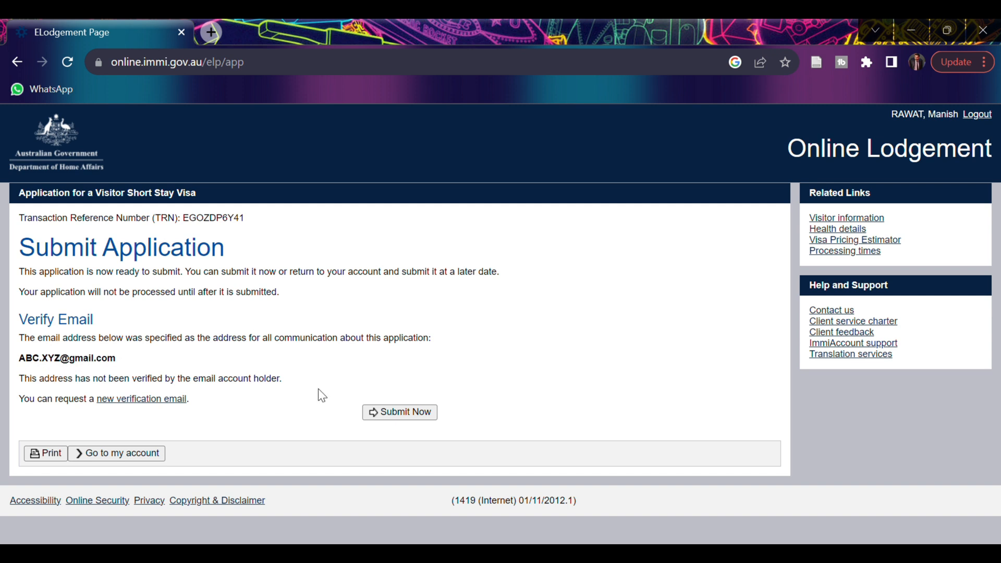
click(386, 415)
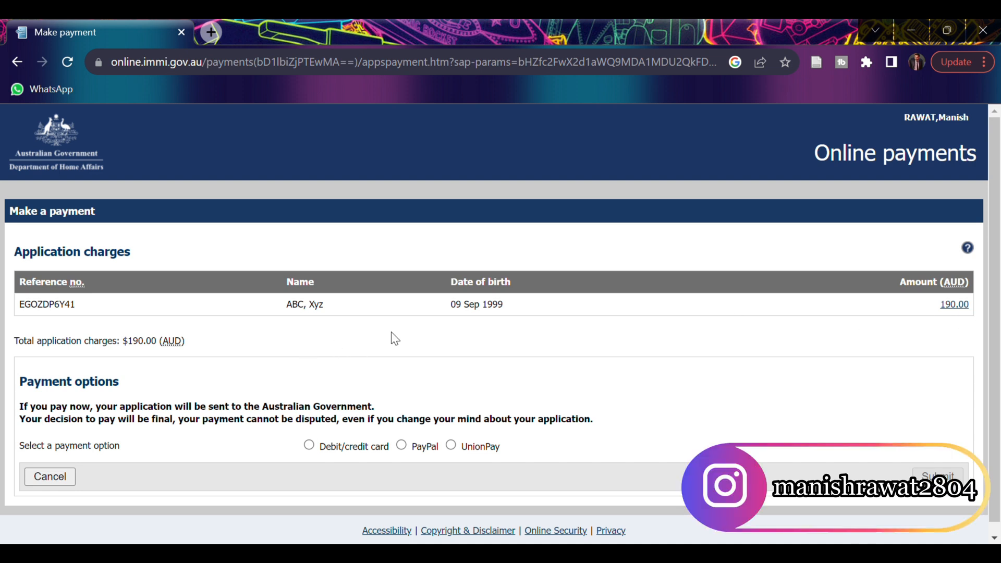
Step: Choose Debit/credit card as the payment option, and look through the cardholder address, card details and application charges
click(310, 446)
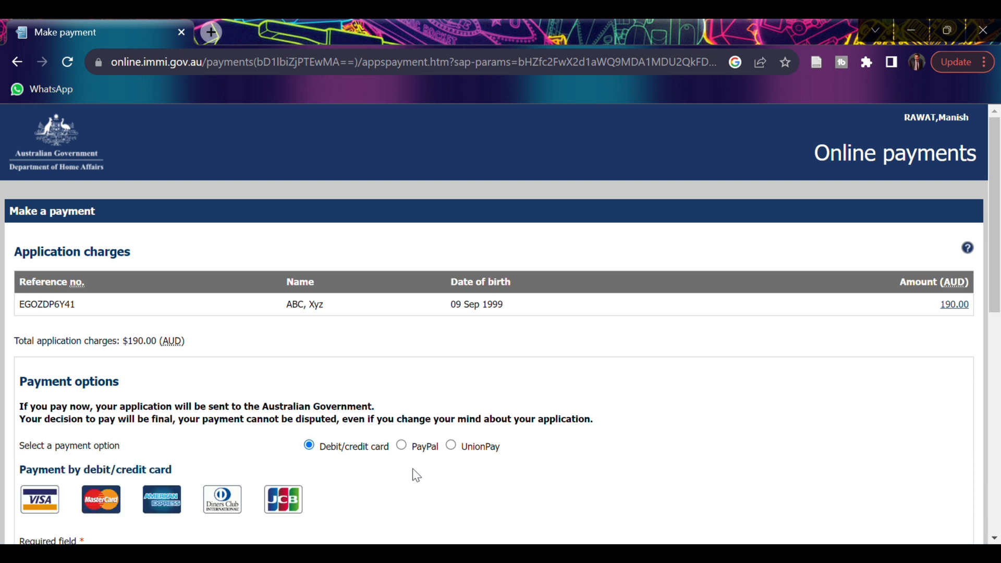
scroll(412, 468, down, 6)
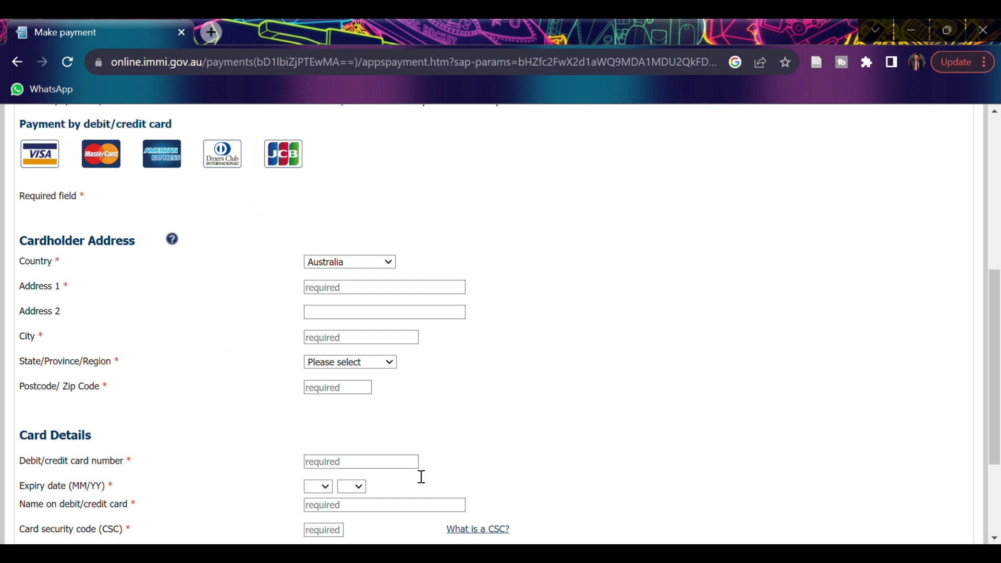
scroll(531, 444, down, 3)
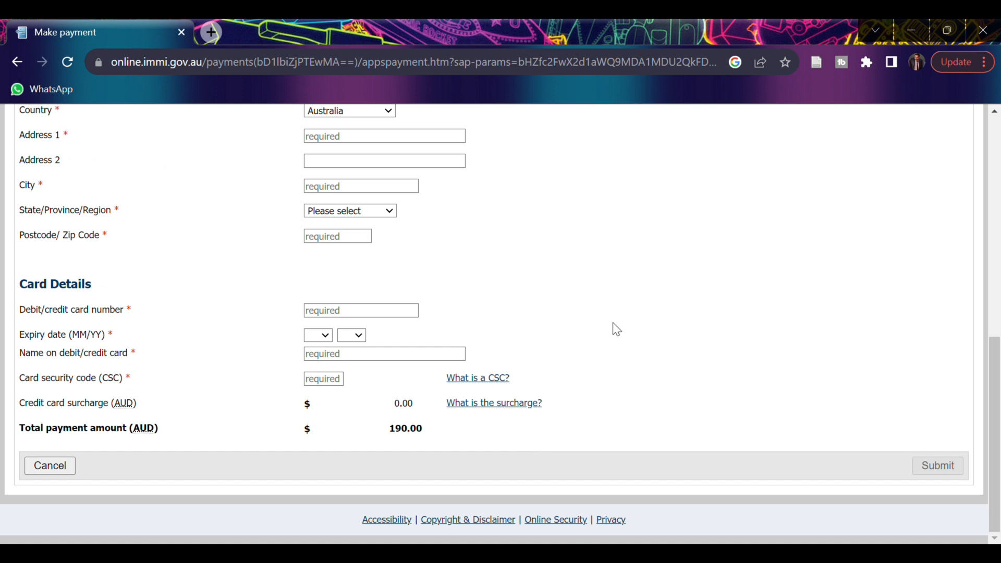
scroll(614, 324, up, 10)
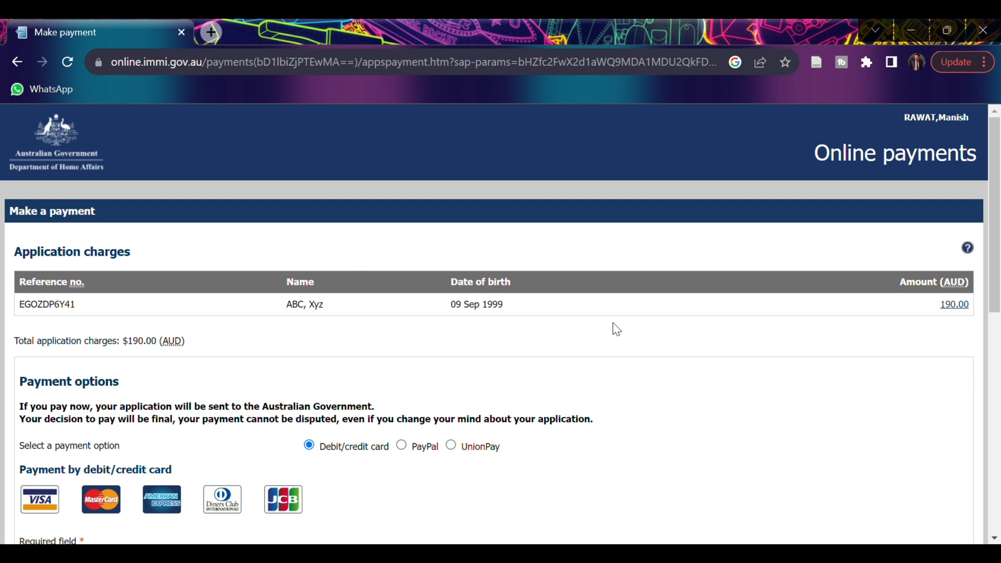
scroll(614, 324, down, 8)
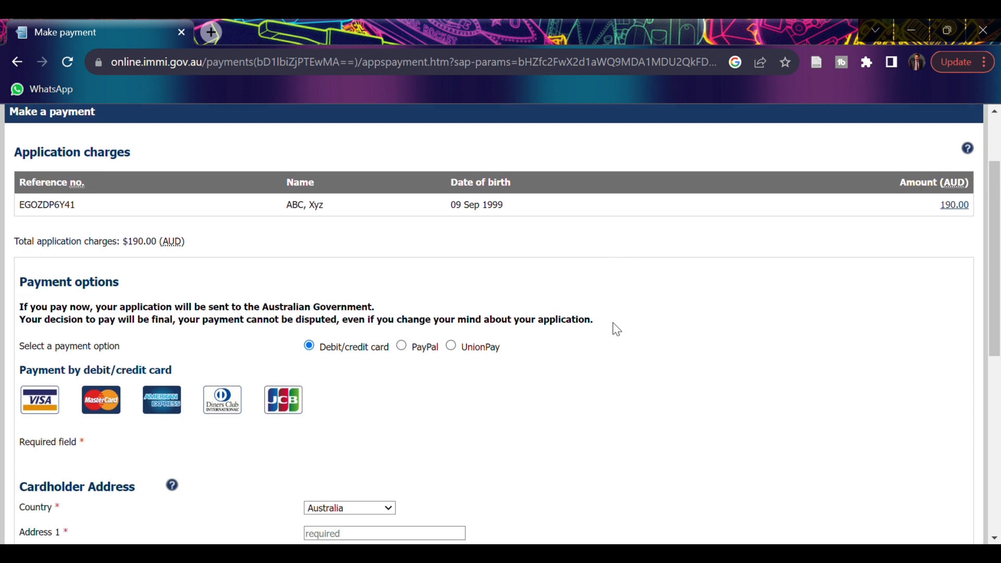